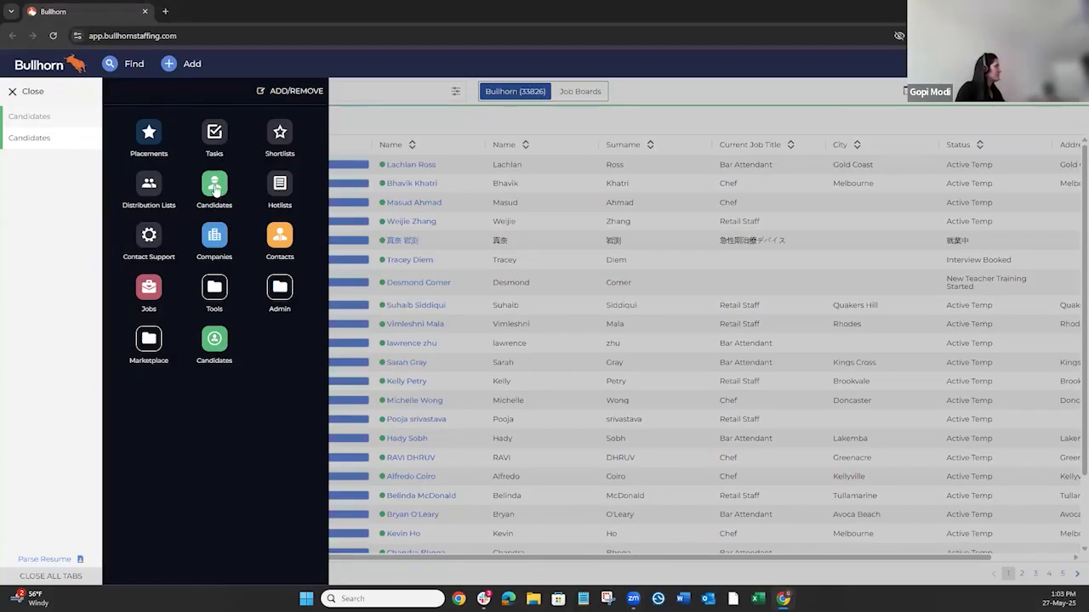
- Compare the new Candidates list with the classic Candidates list and browse down through the classic list's records
left_click(34, 125)
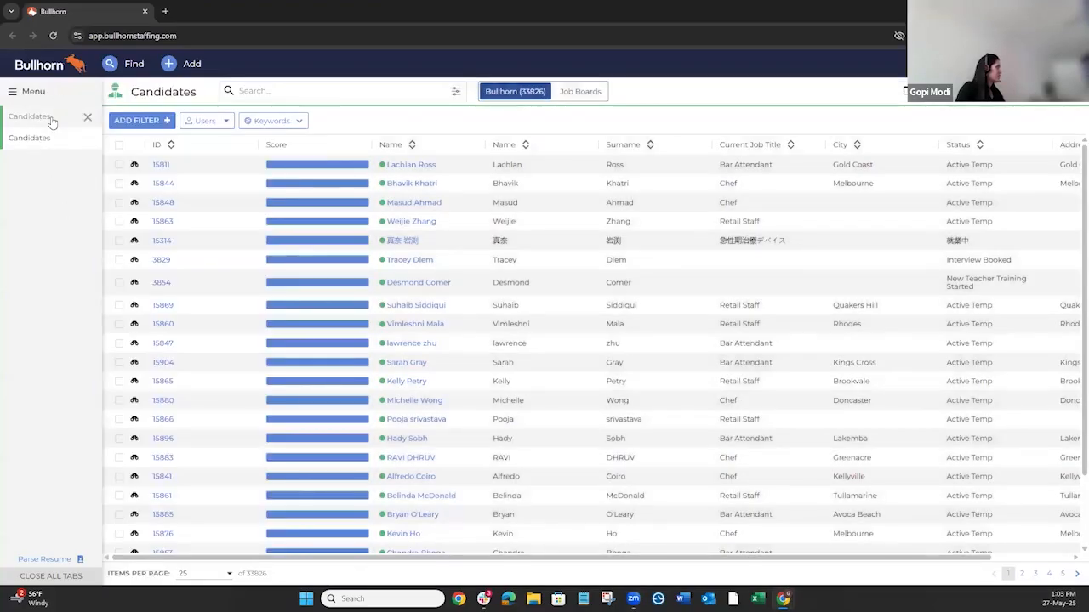
left_click(51, 120)
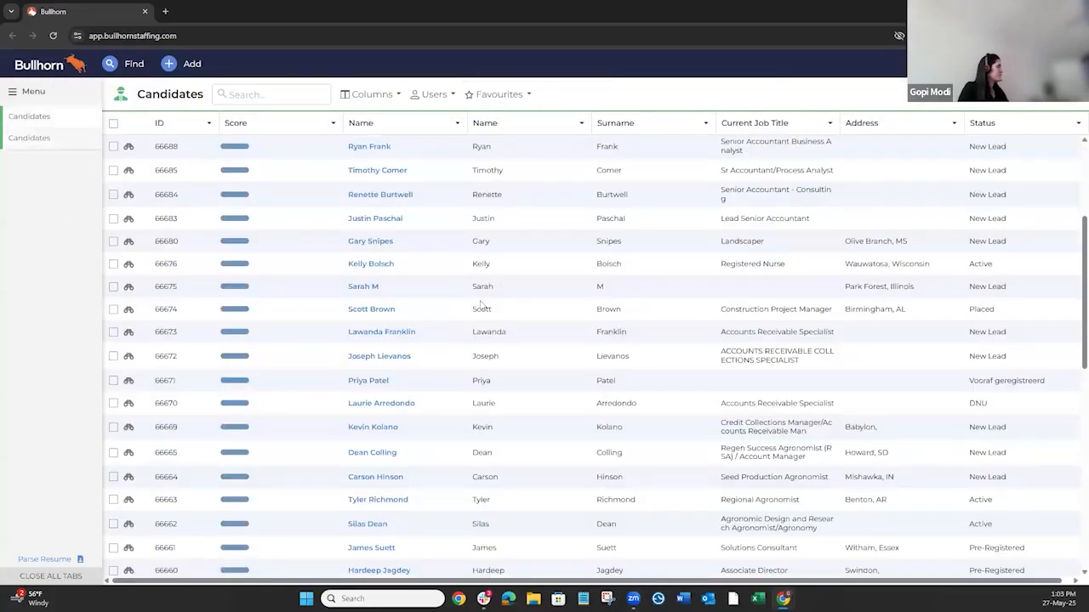
left_click(37, 138)
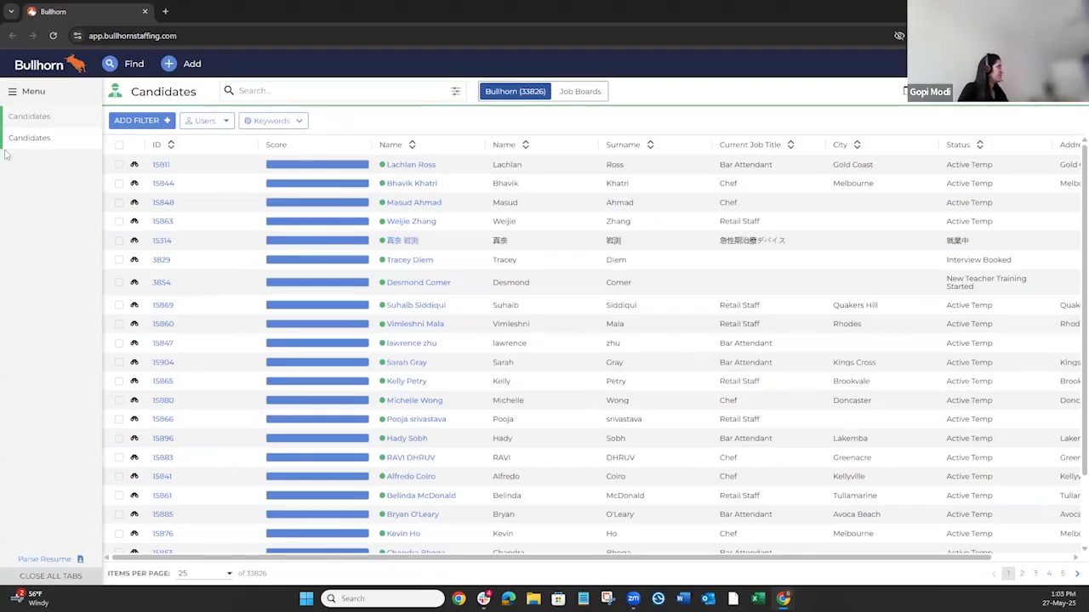
left_click(43, 119)
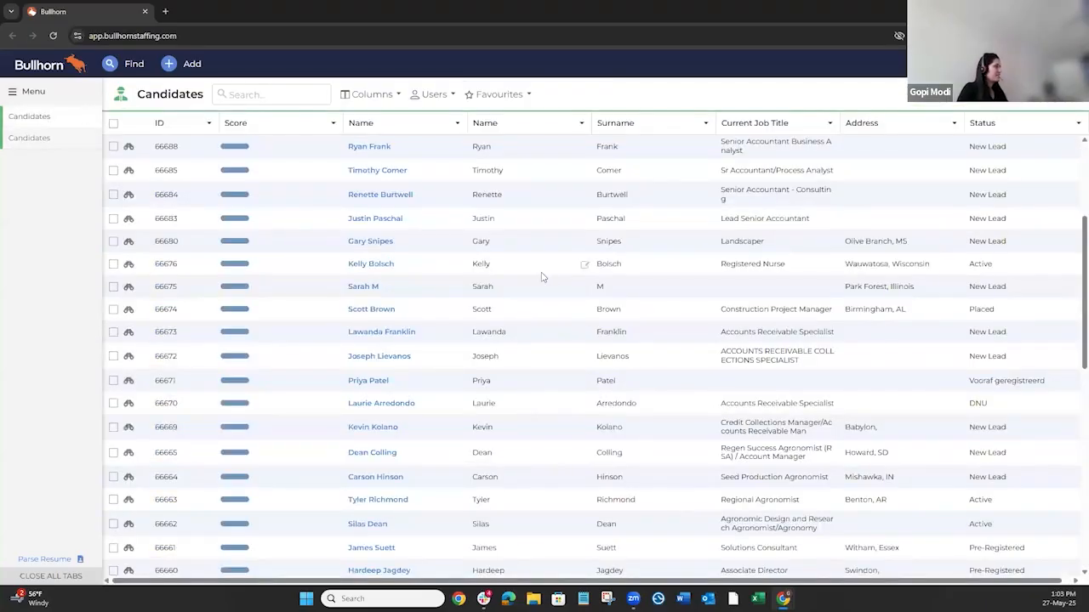
scroll(489, 181, "down", 10)
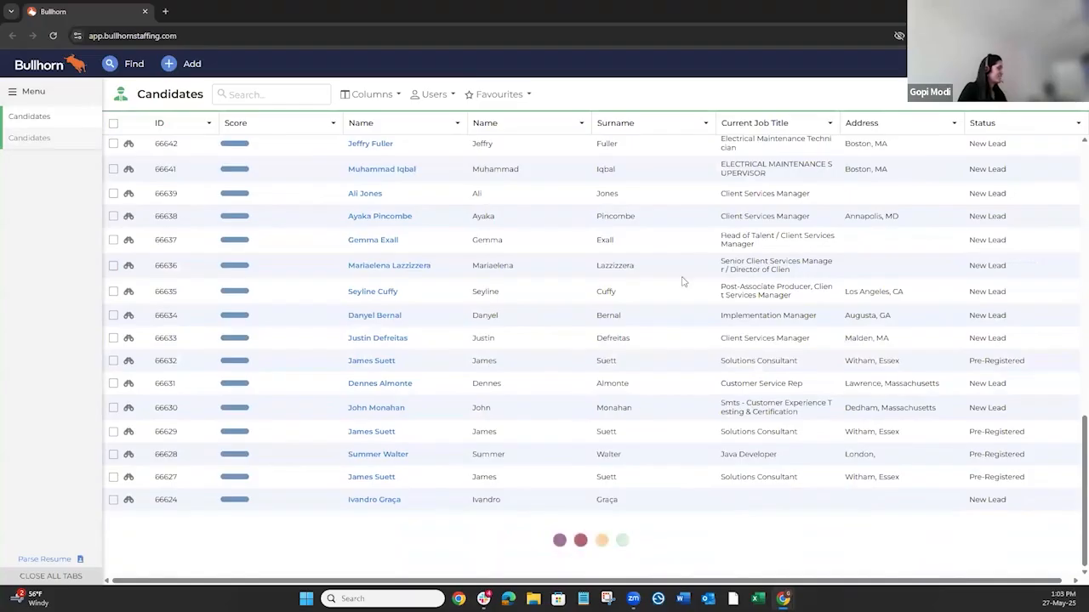
scroll(655, 389, "down", 8)
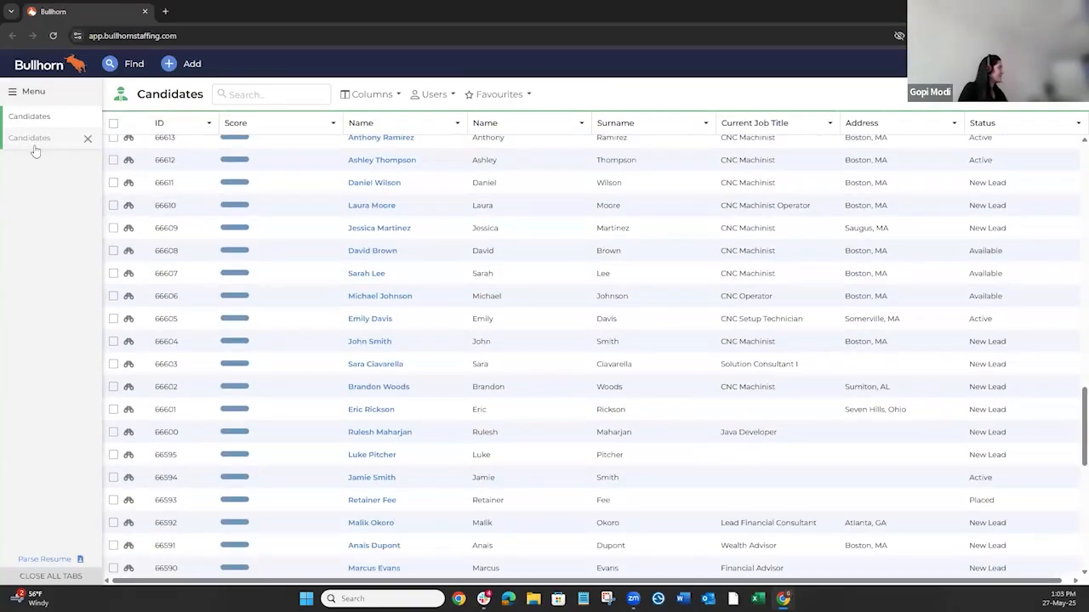
- Browse the new Candidates list page by page up to page 4
left_click(45, 144)
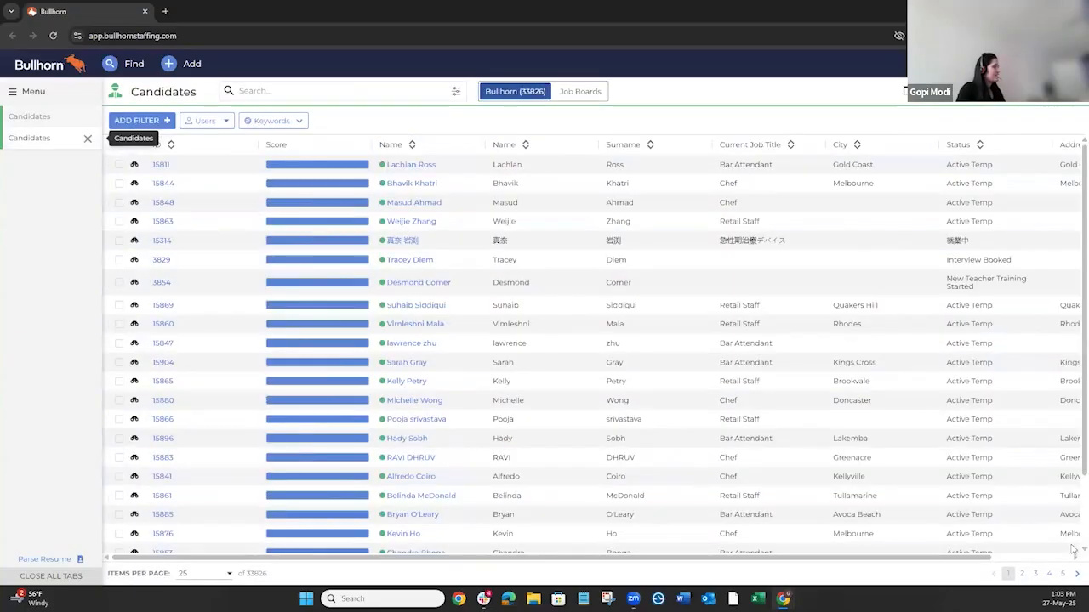
scroll(349, 355, "down", 3)
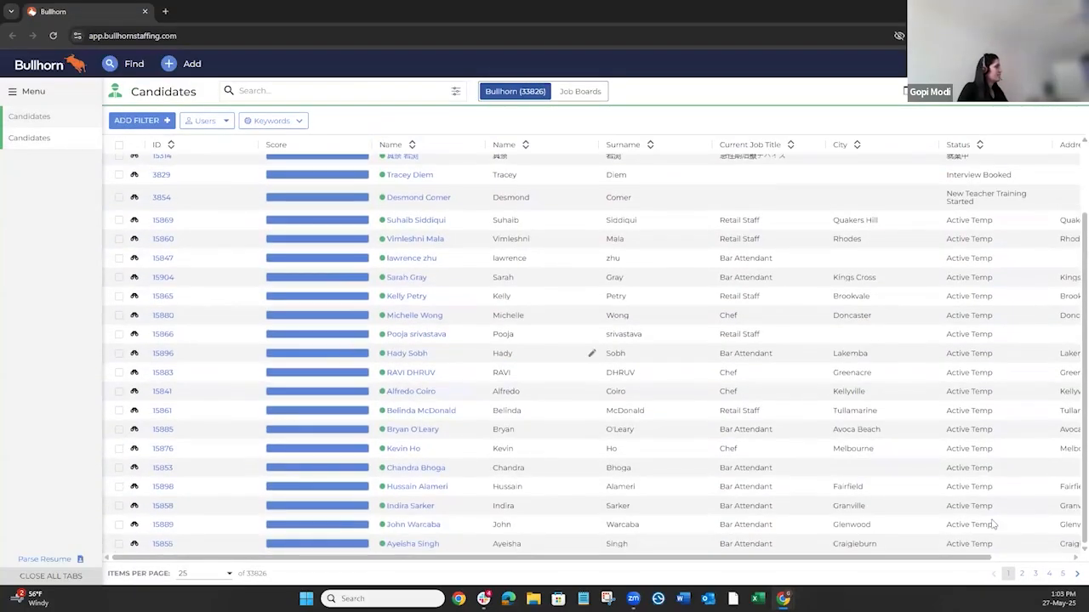
left_click(1023, 575)
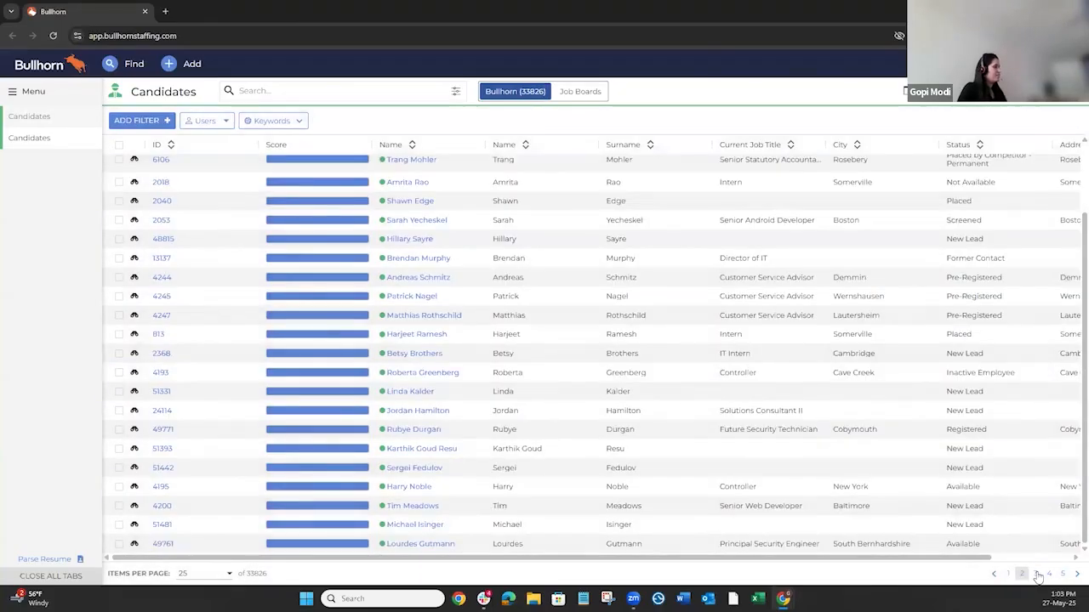
left_click(1036, 575)
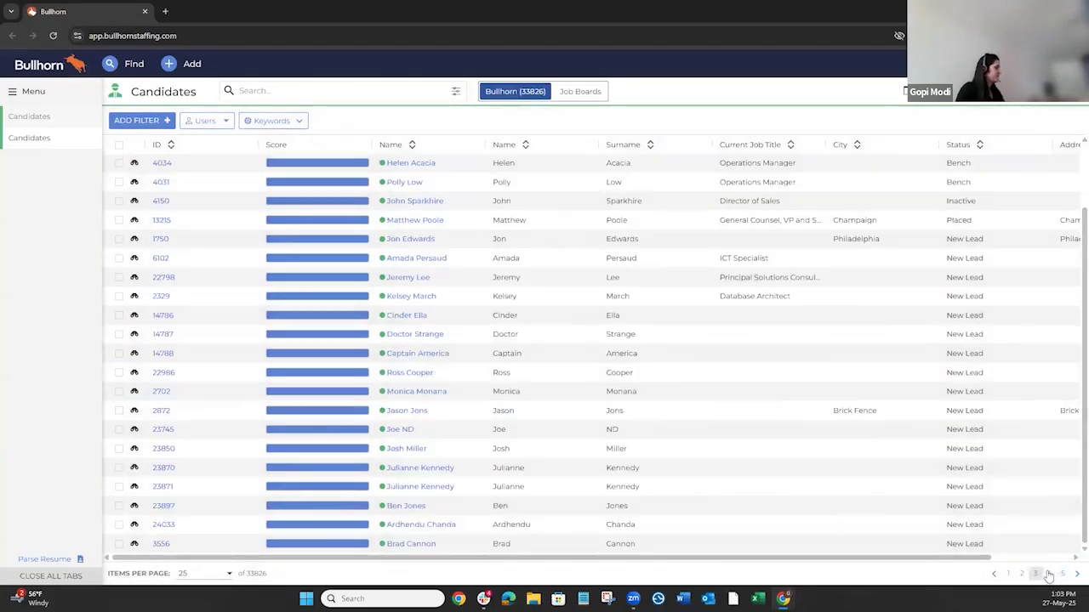
left_click(1051, 575)
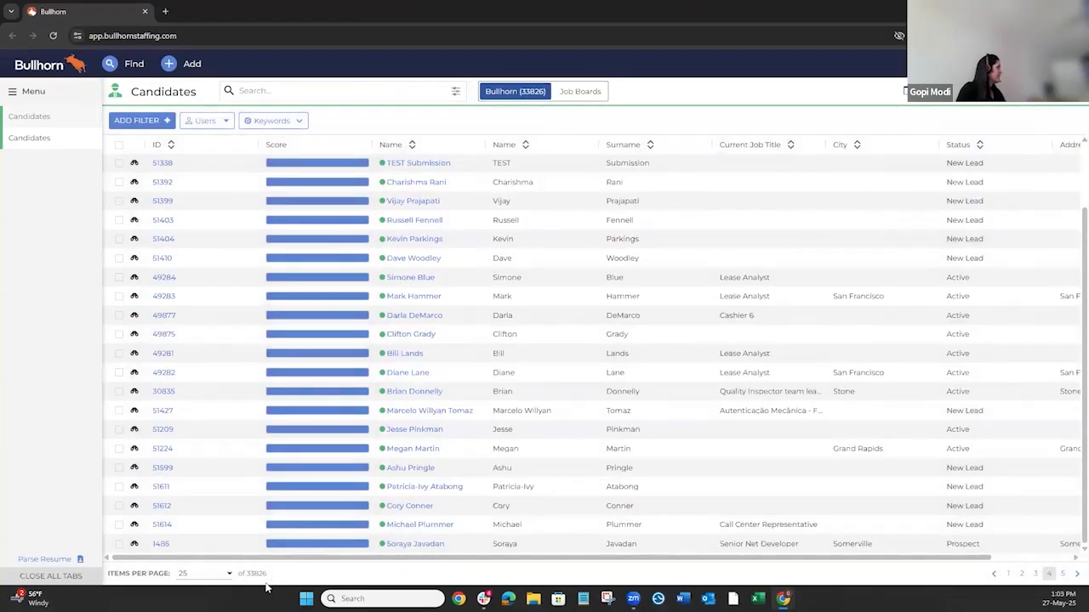
- Return to the start of the classic Candidates list and select all loaded records
left_click(51, 118)
scroll(199, 274, "down", 10)
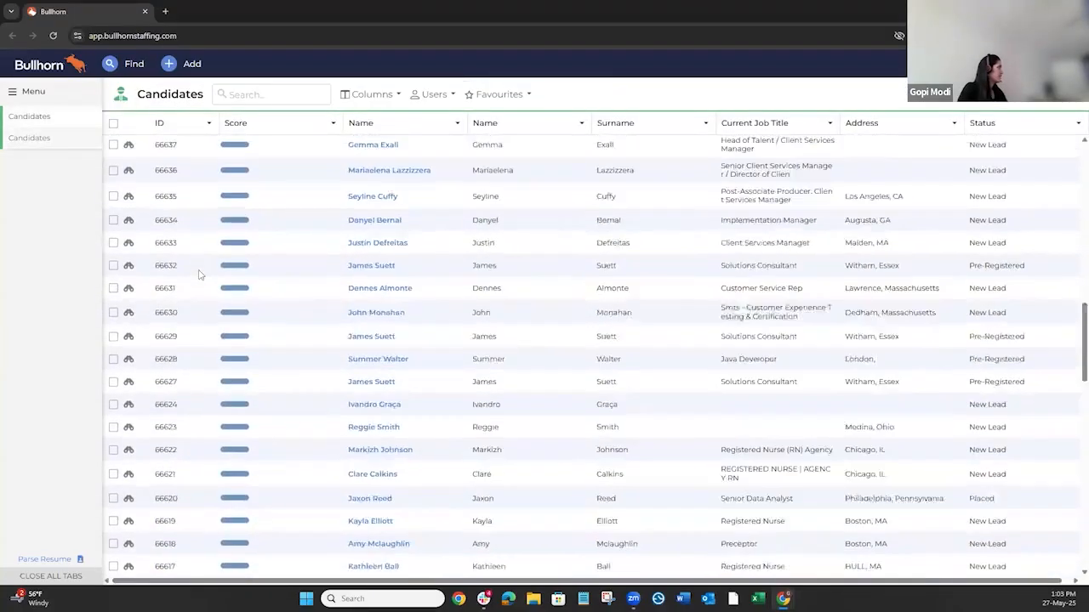
scroll(199, 274, "up", 10)
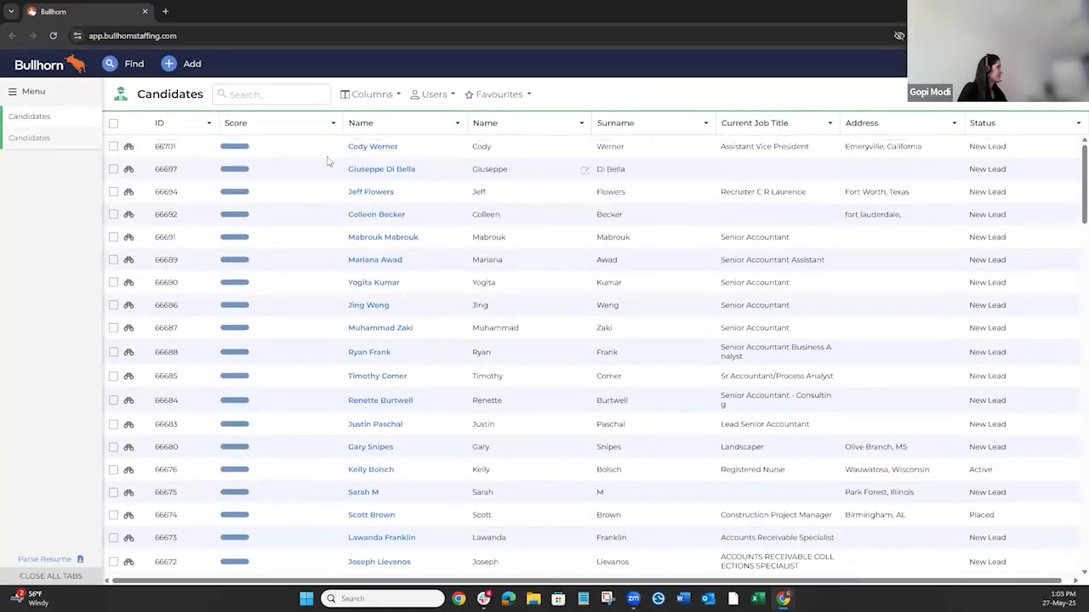
left_click(114, 125)
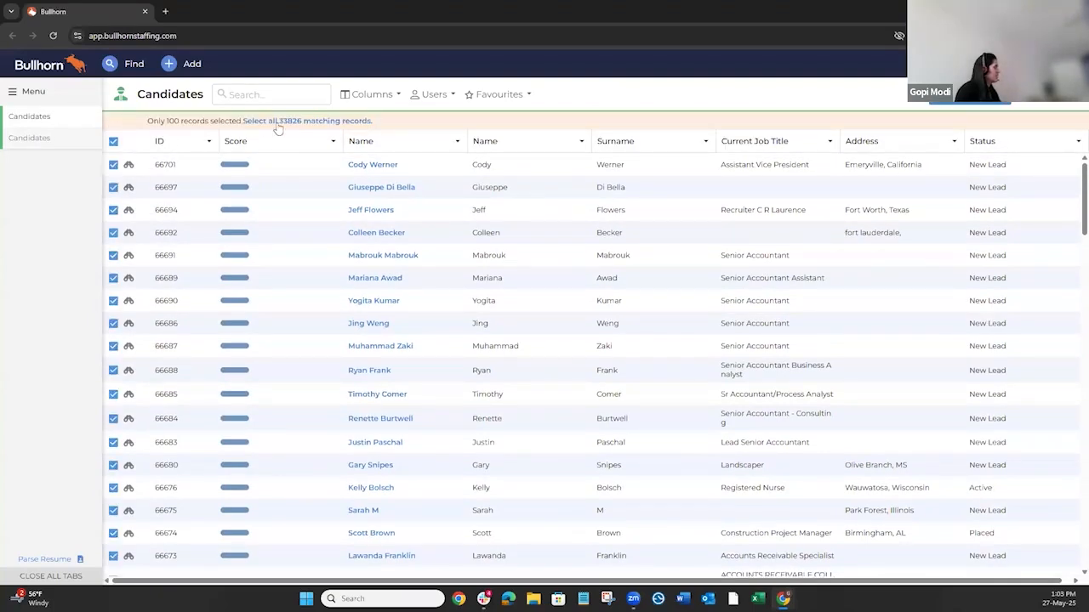
- Check the new Candidates list's total record count and its available items-per-page options
left_click(51, 139)
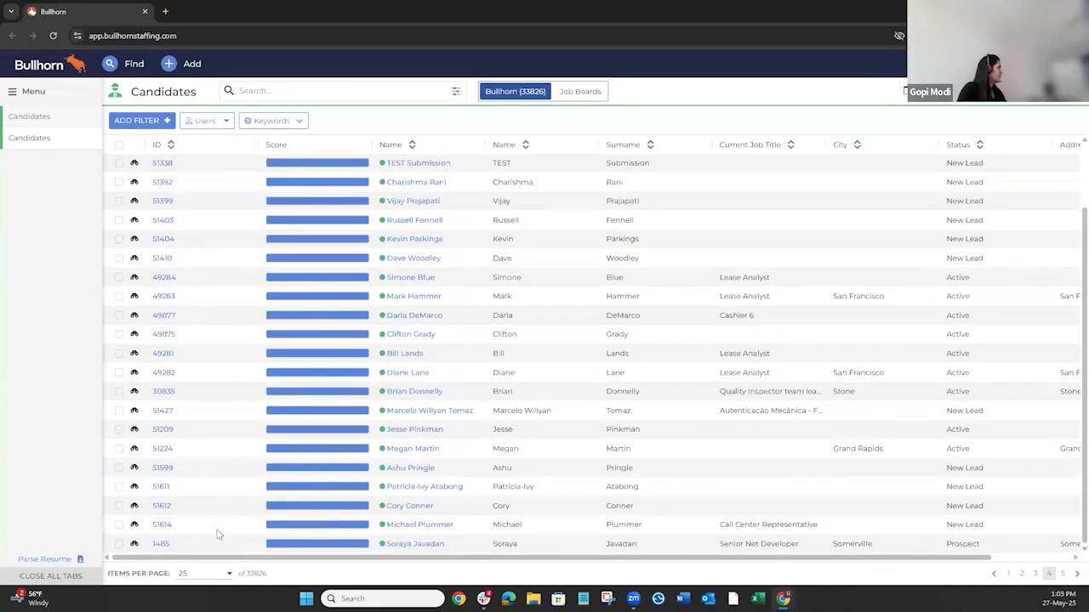
left_click_drag(265, 573, 246, 576)
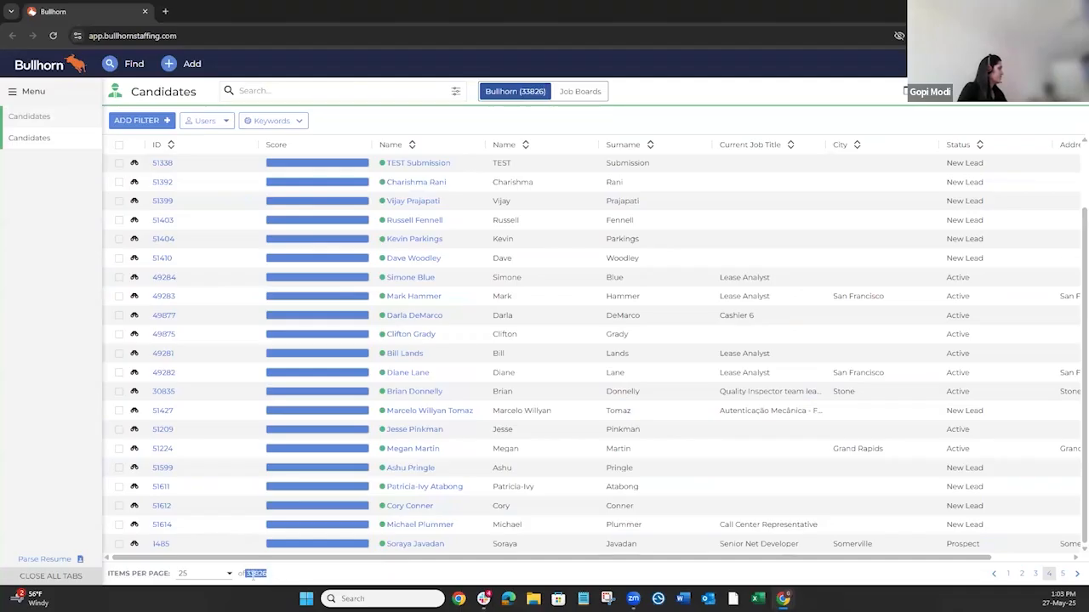
left_click(216, 578)
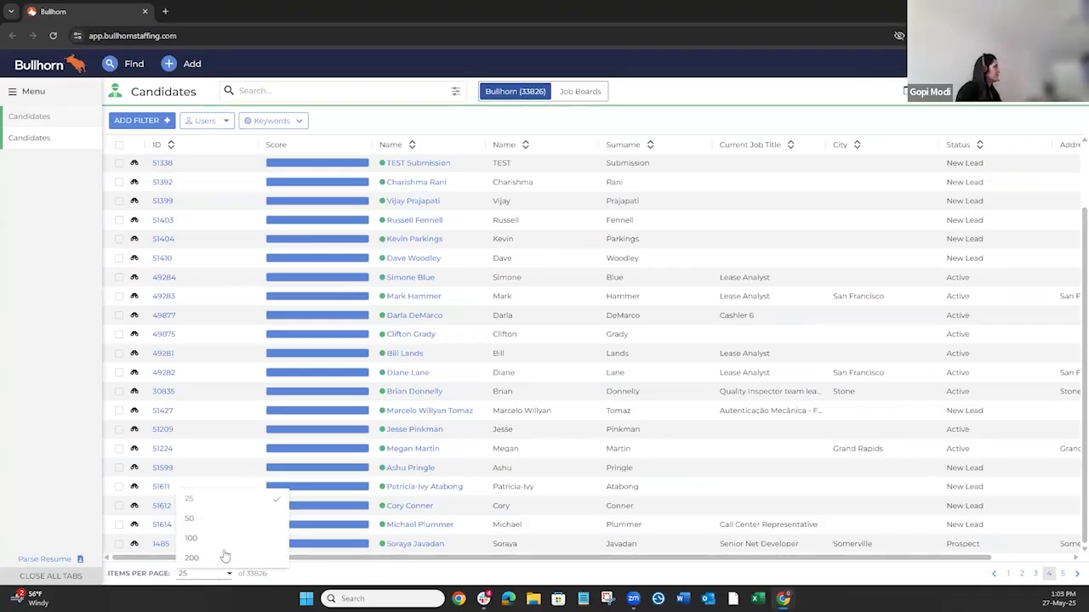
left_click(411, 316)
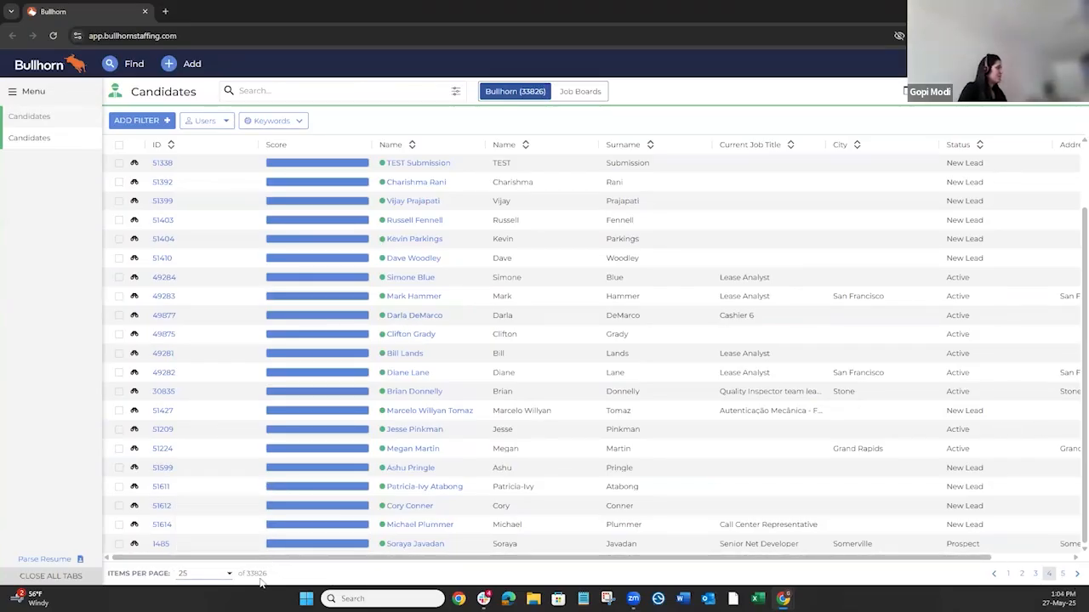
left_click_drag(244, 570, 273, 575)
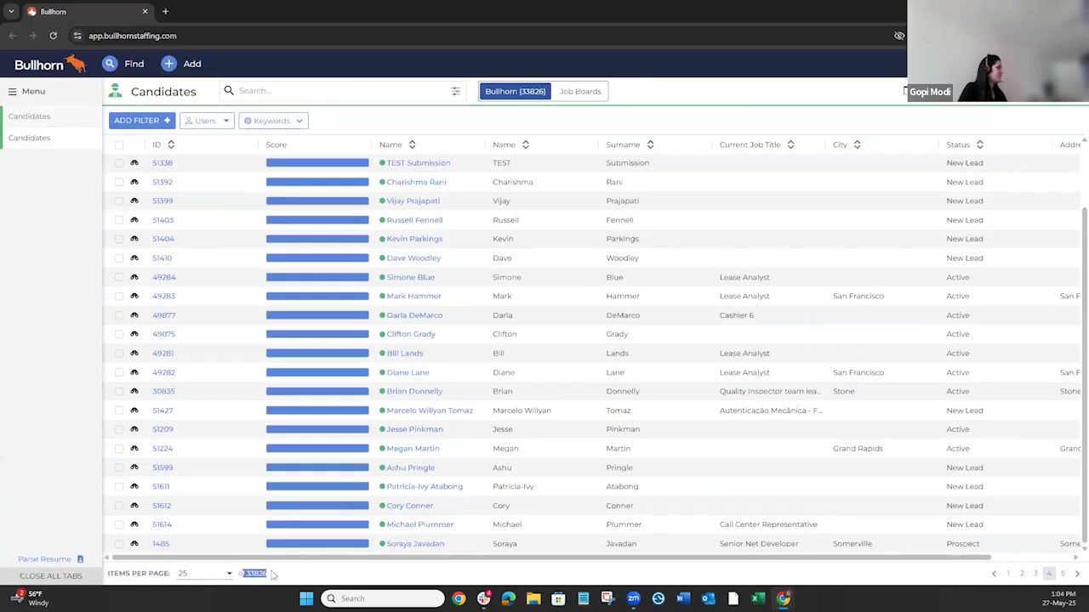
left_click(345, 575)
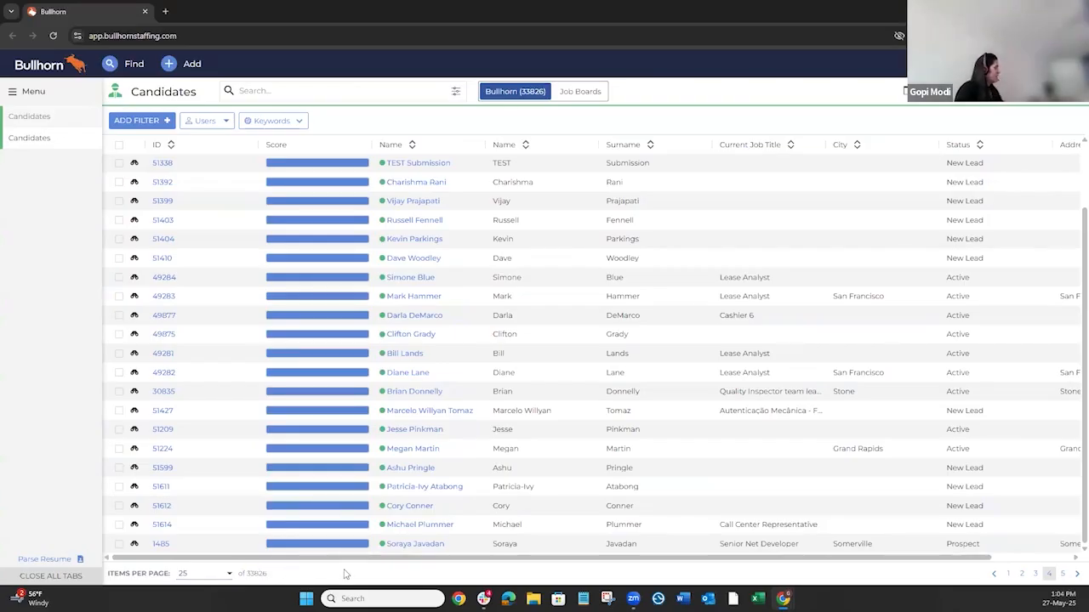
scroll(367, 234, "up", 1)
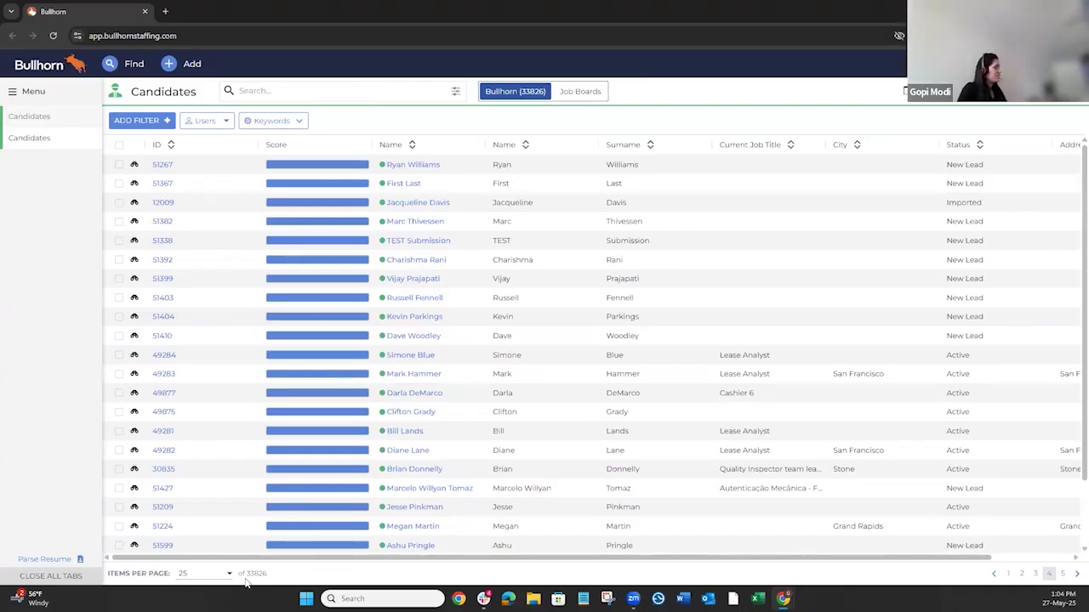
left_click_drag(252, 578, 270, 580)
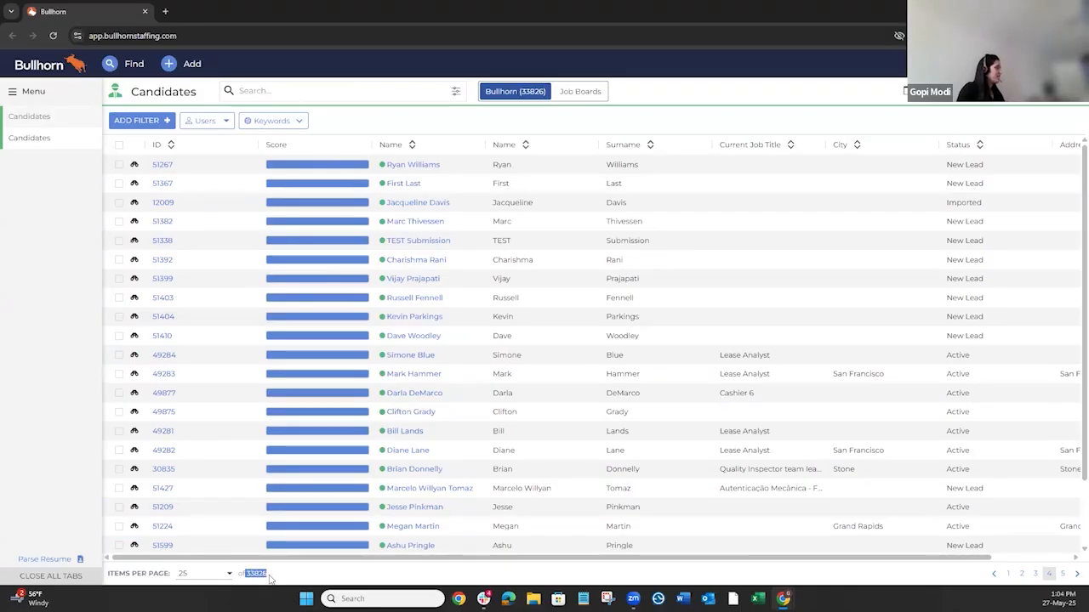
- View the recent and saved searches offered by the new Candidates list's search, and close them
left_click(366, 93)
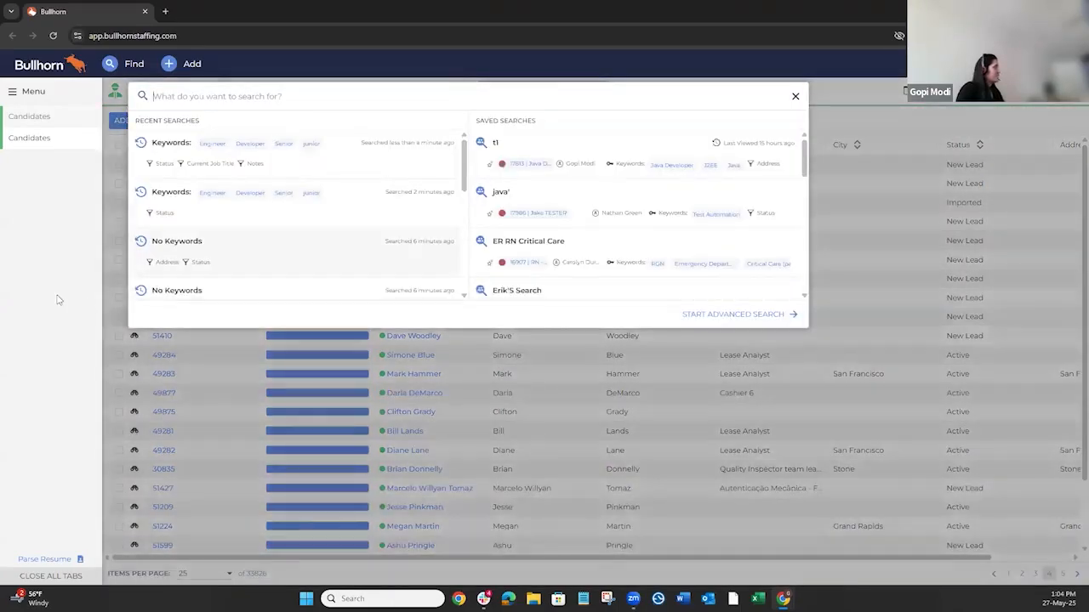
left_click(464, 359)
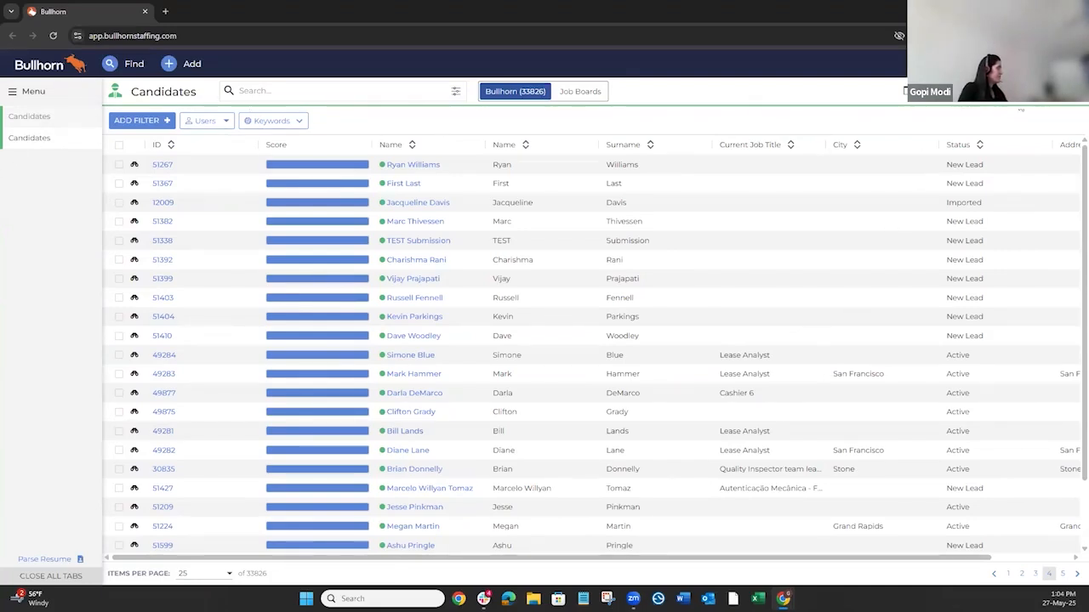
- Look through the available columns in the classic Candidates list's column chooser
left_click(920, 91)
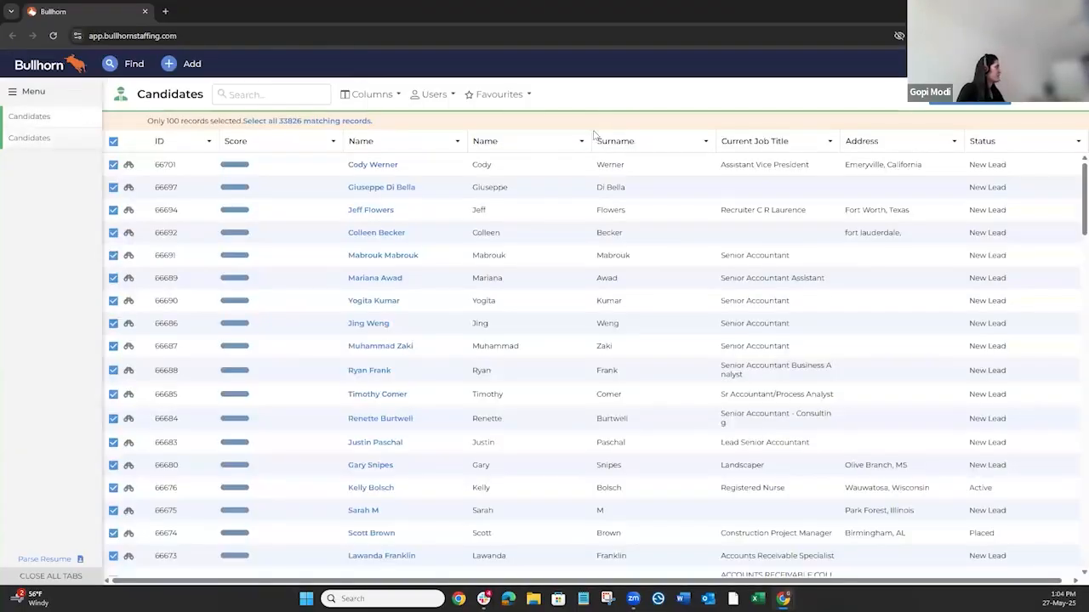
left_click(362, 95)
scroll(390, 183, "down", 3)
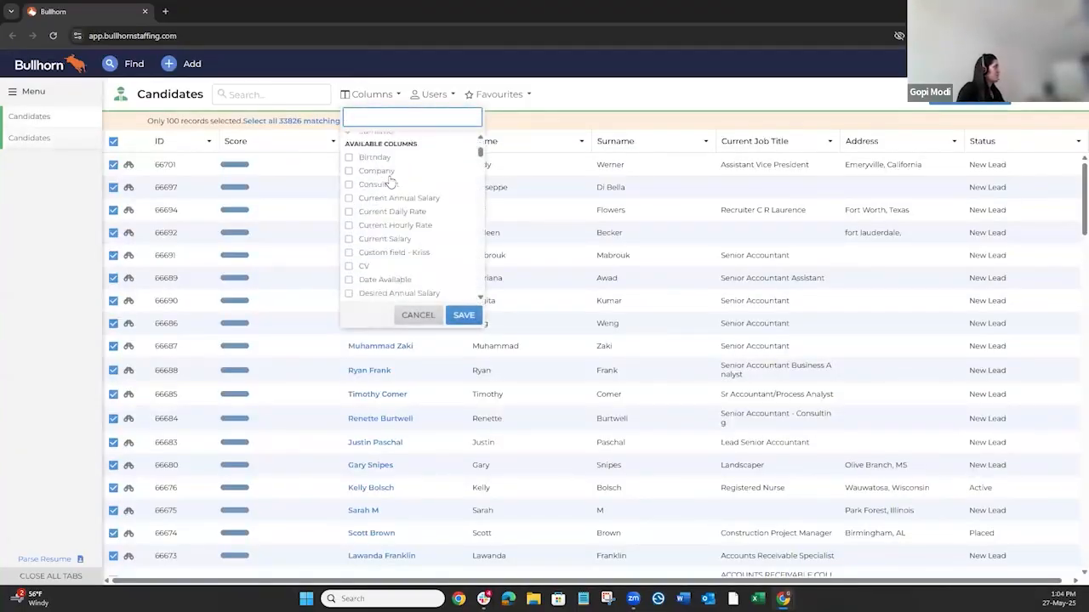
scroll(389, 182, "up", 3)
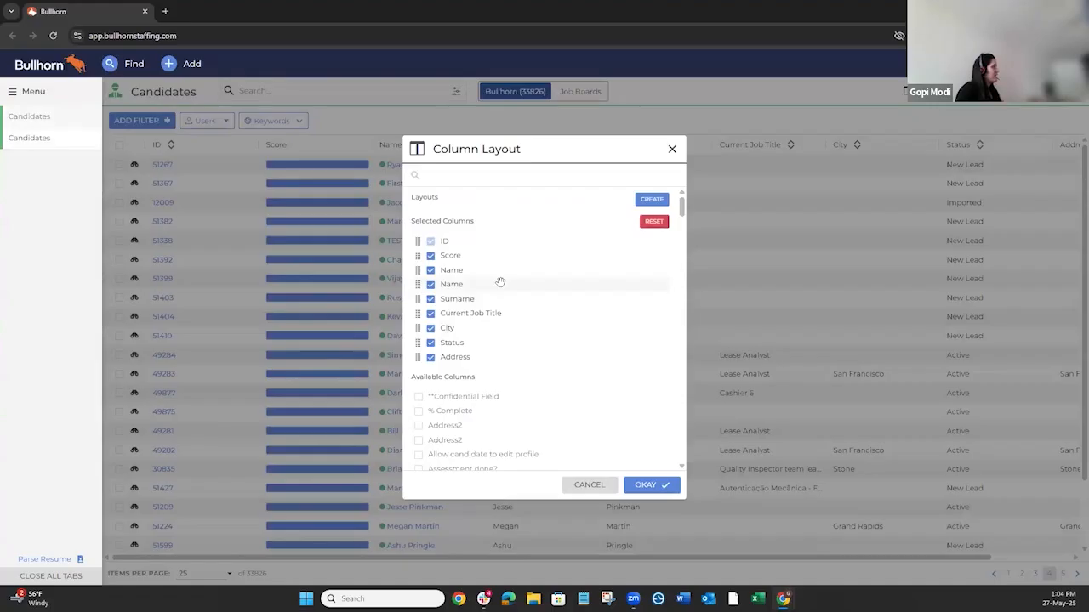
- Search the new list's column layout for "mobile" and add the Mobile column
scroll(500, 284, "down", 2)
scroll(502, 289, "up", 3)
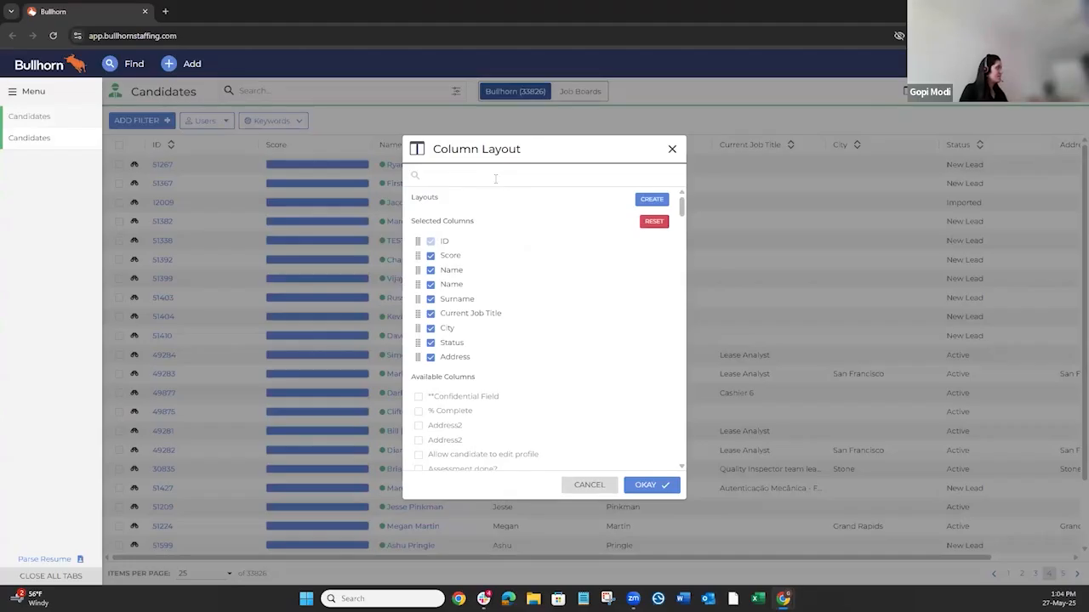
type("mobile")
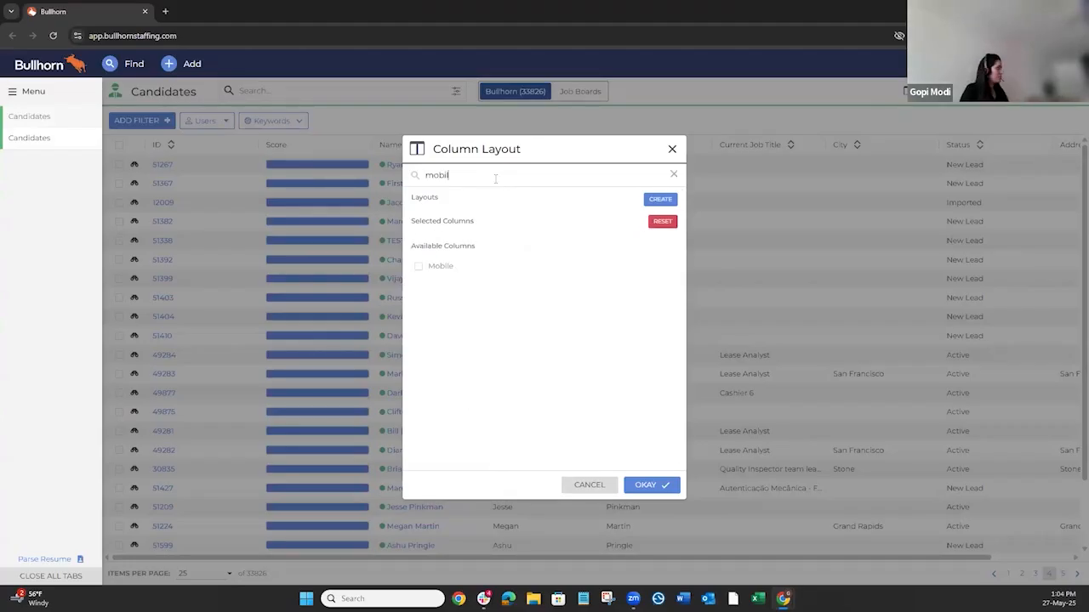
left_click(423, 268)
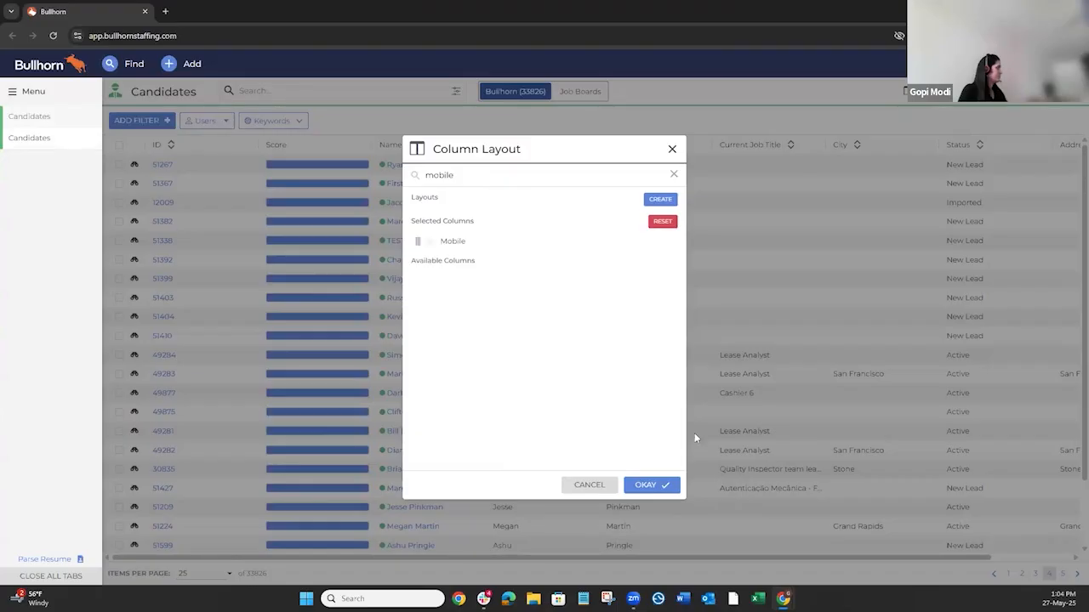
left_click(643, 485)
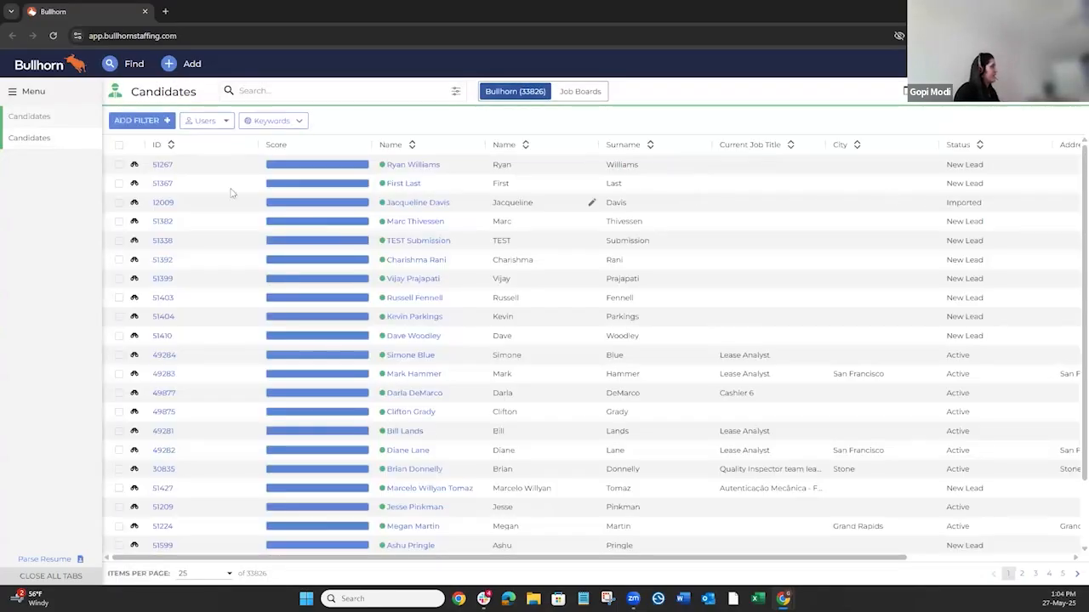
- Reorder the new list's column layout so Mobile comes directly after the first Name column, and apply it
left_click_drag(660, 562, 553, 518)
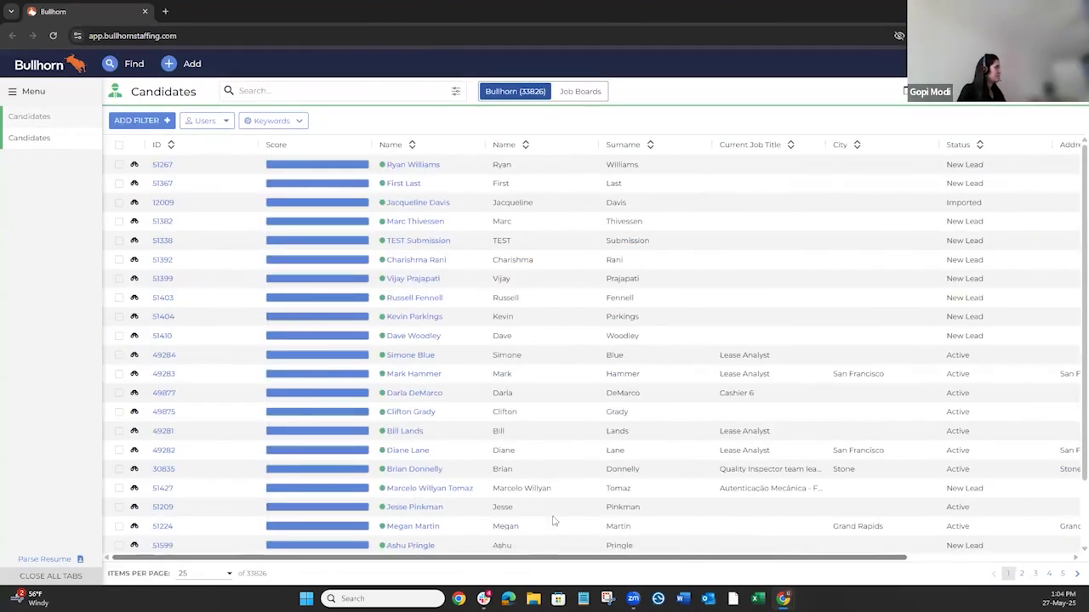
left_click(907, 91)
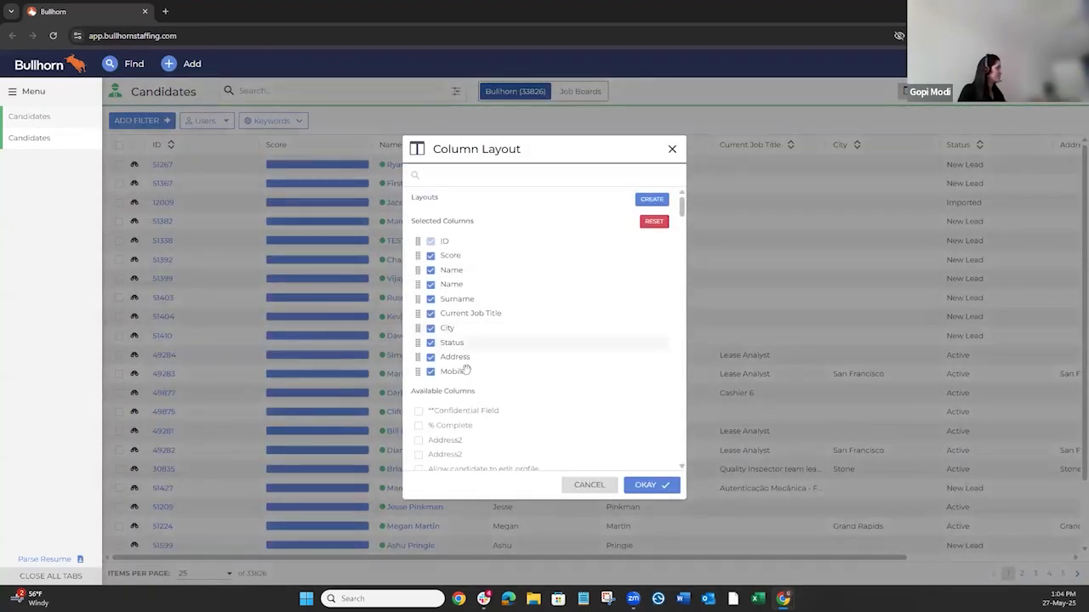
left_click_drag(468, 374, 486, 284)
left_click(490, 375)
left_click(429, 372)
left_click(672, 484)
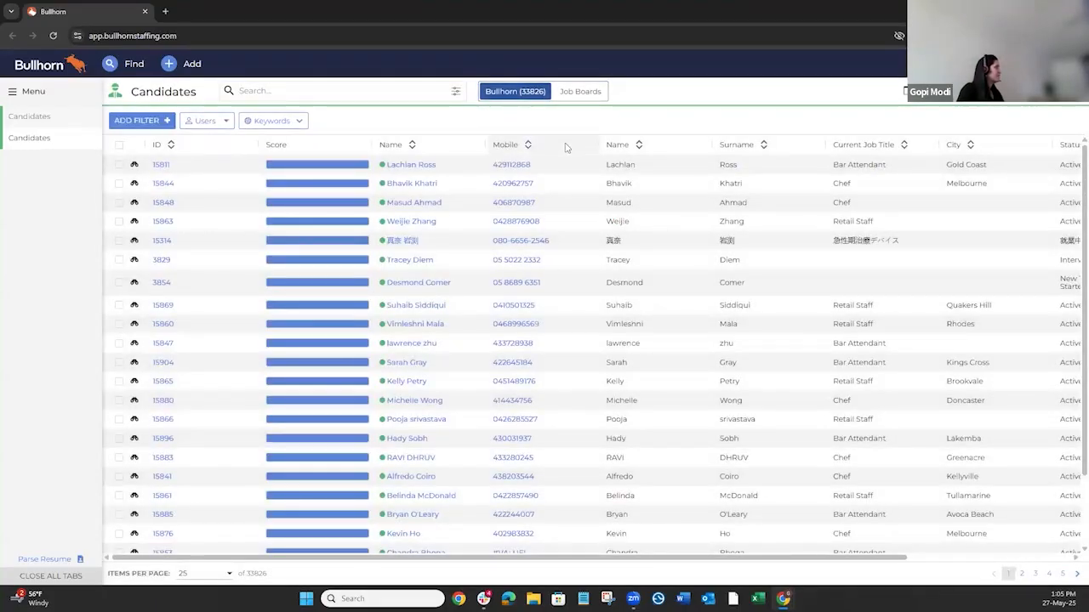
- Reopen the new list's column layout and review its selected and available columns
left_click(914, 92)
scroll(511, 272, "down", 1)
scroll(510, 272, "down", 5)
scroll(525, 290, "up", 6)
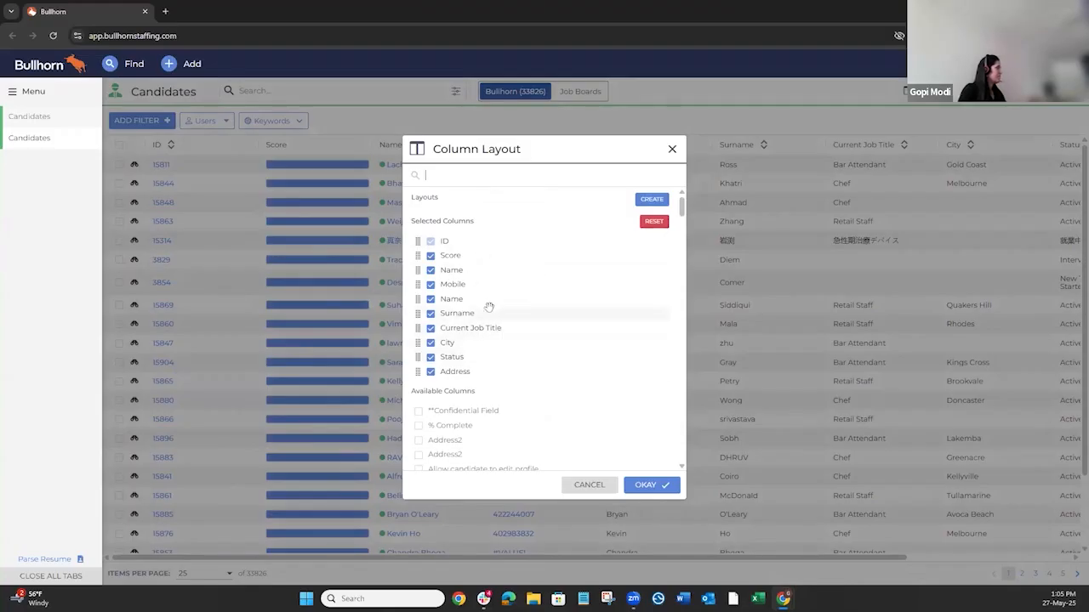
- Look through the new list's column layout down to the custom date and custom text fields, and close it
left_click(671, 151)
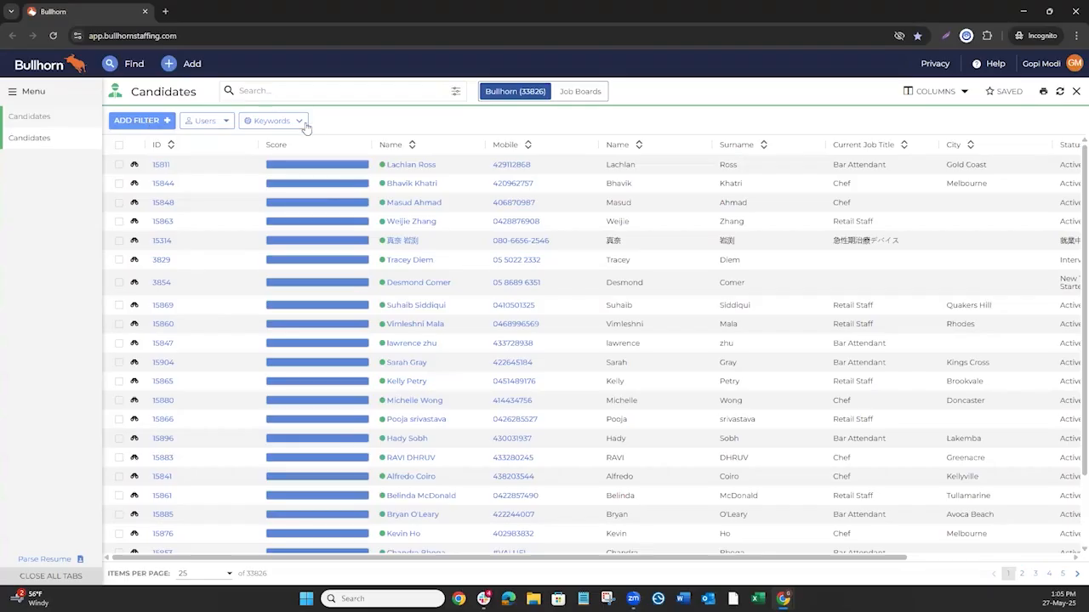
left_click(930, 91)
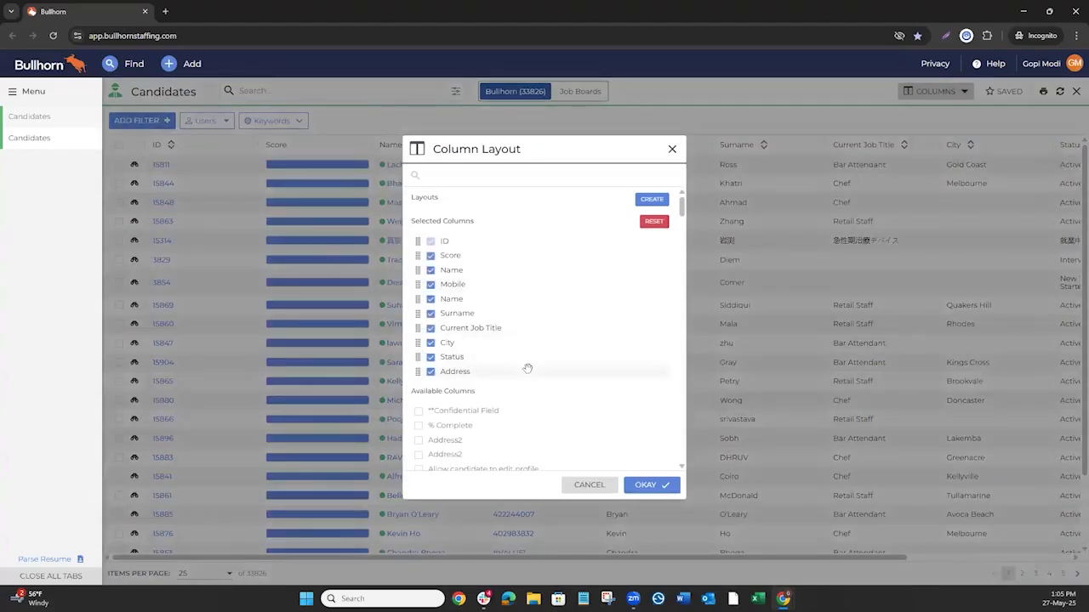
scroll(527, 369, "down", 5)
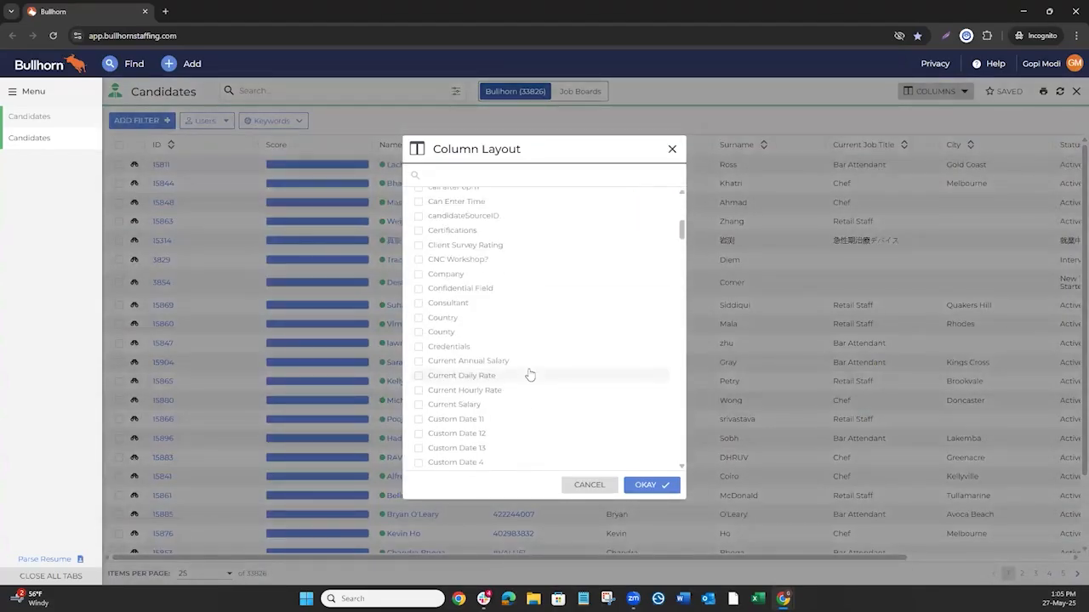
scroll(529, 374, "down", 2)
left_click_drag(494, 253, 528, 250)
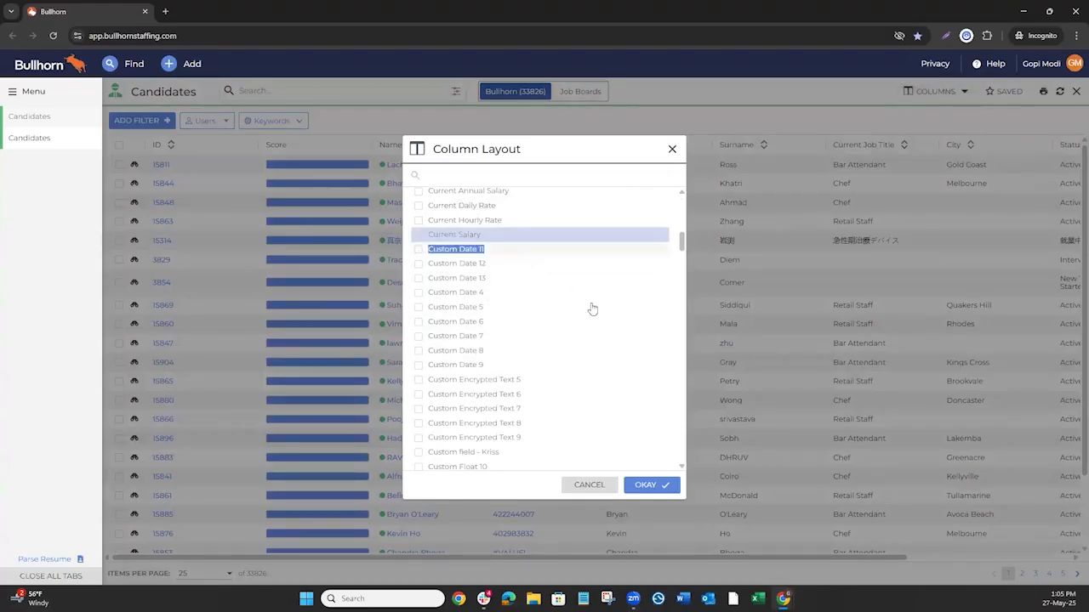
left_click(591, 307)
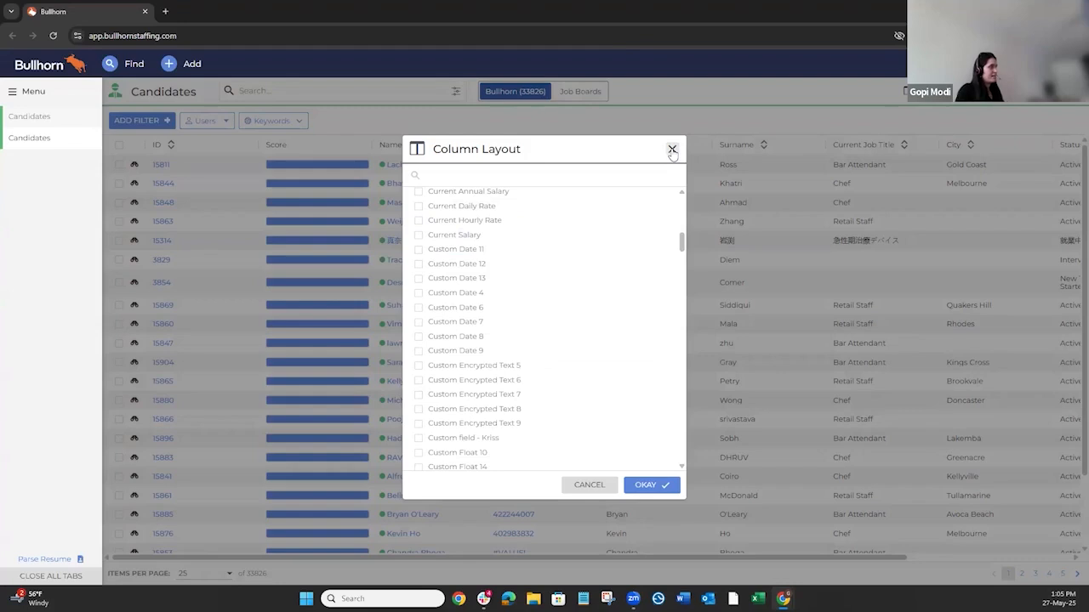
left_click(672, 150)
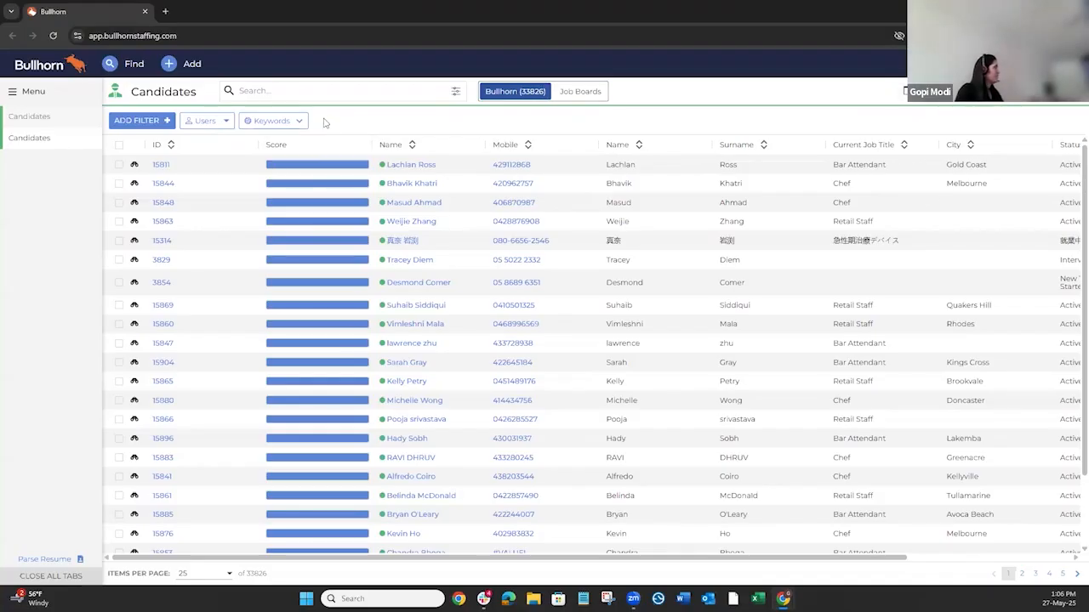
- In the classic Candidates list's search, set the criterion field to Company, add a second Company criterion, and close without searching
left_click(40, 138)
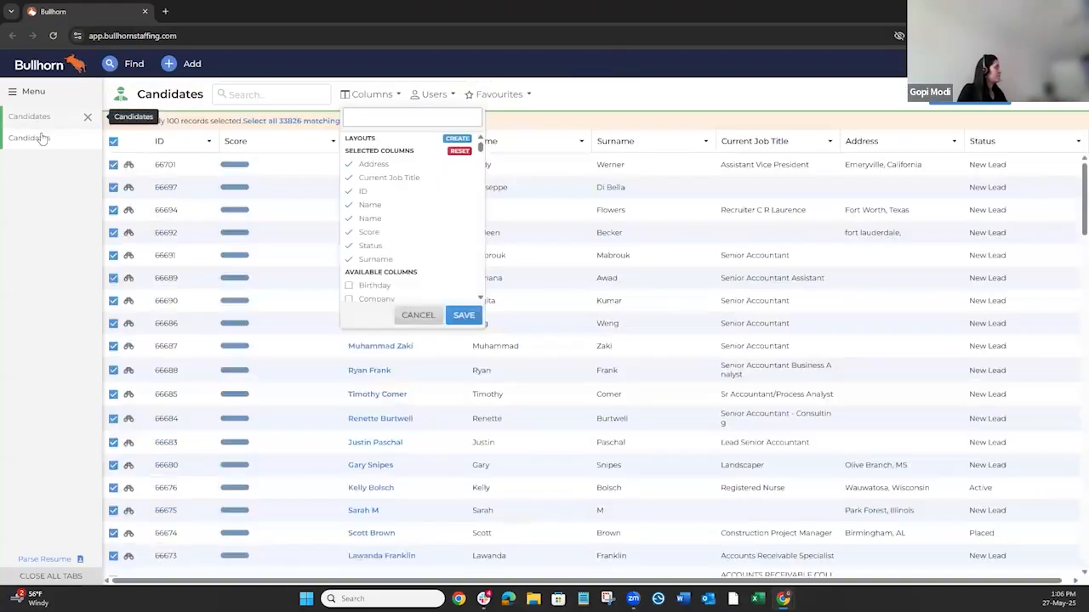
left_click(280, 95)
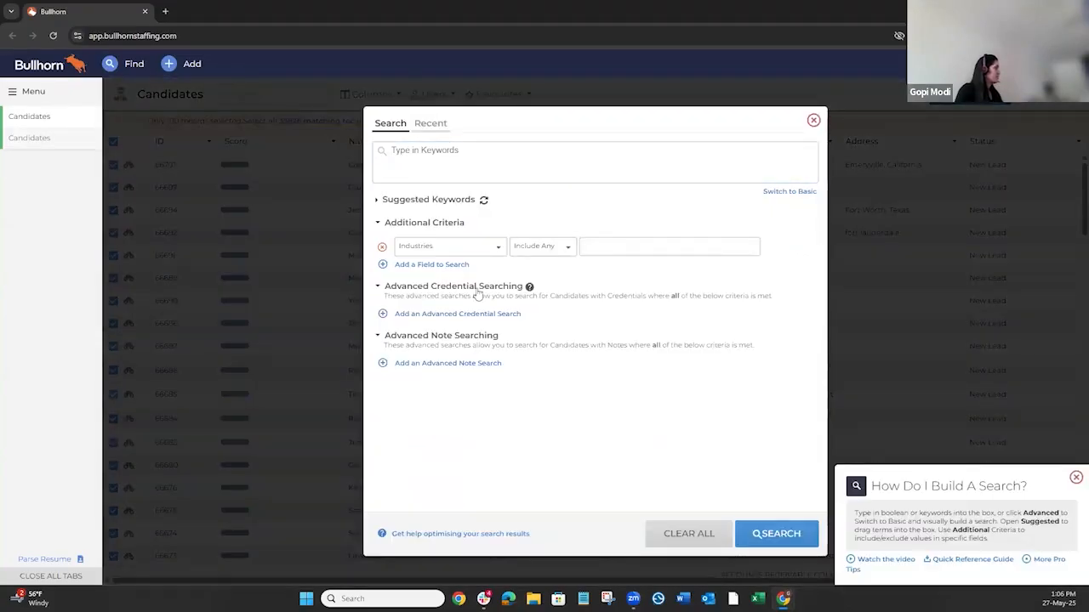
left_click(467, 248)
left_click(426, 326)
left_click(432, 264)
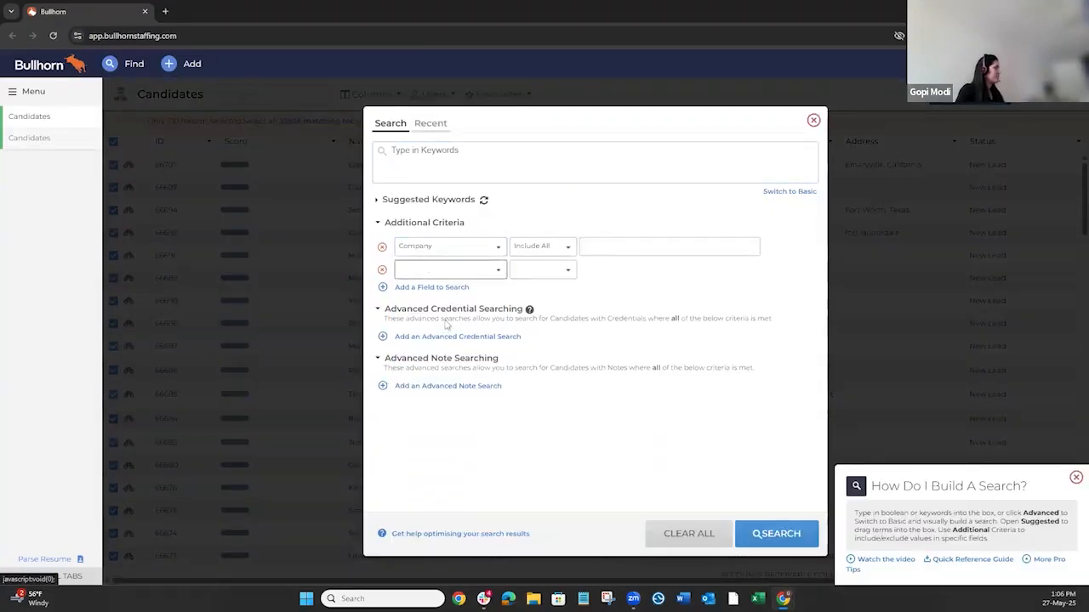
left_click(449, 270)
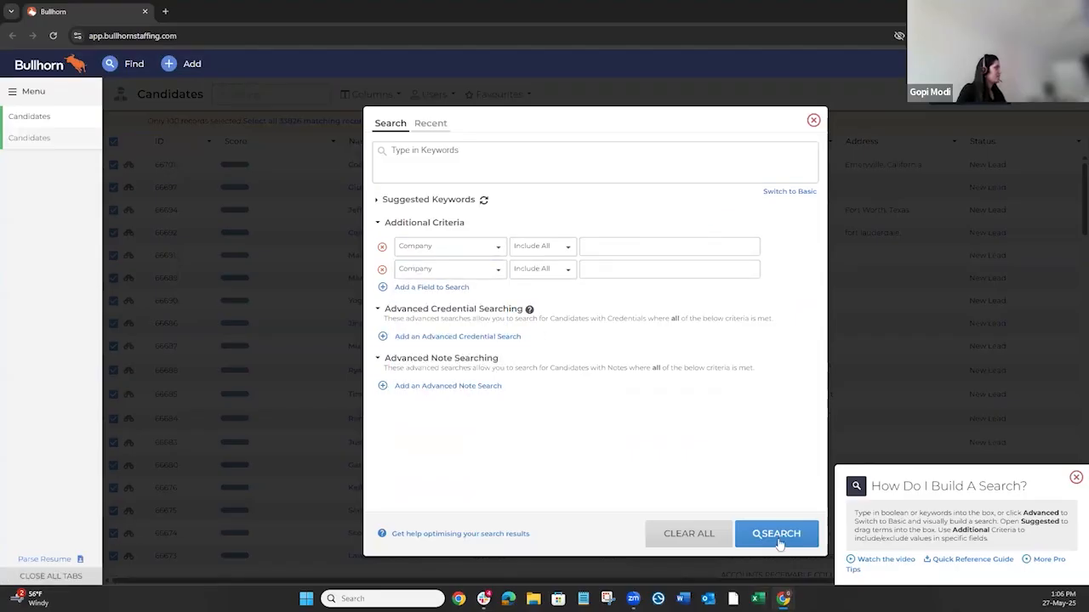
left_click(813, 121)
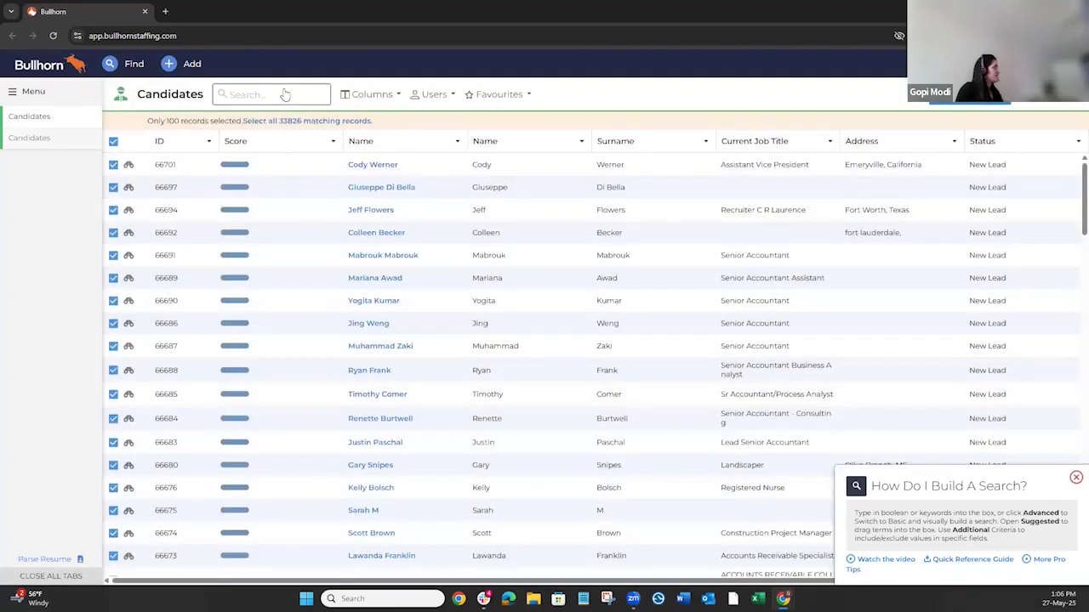
left_click(285, 93)
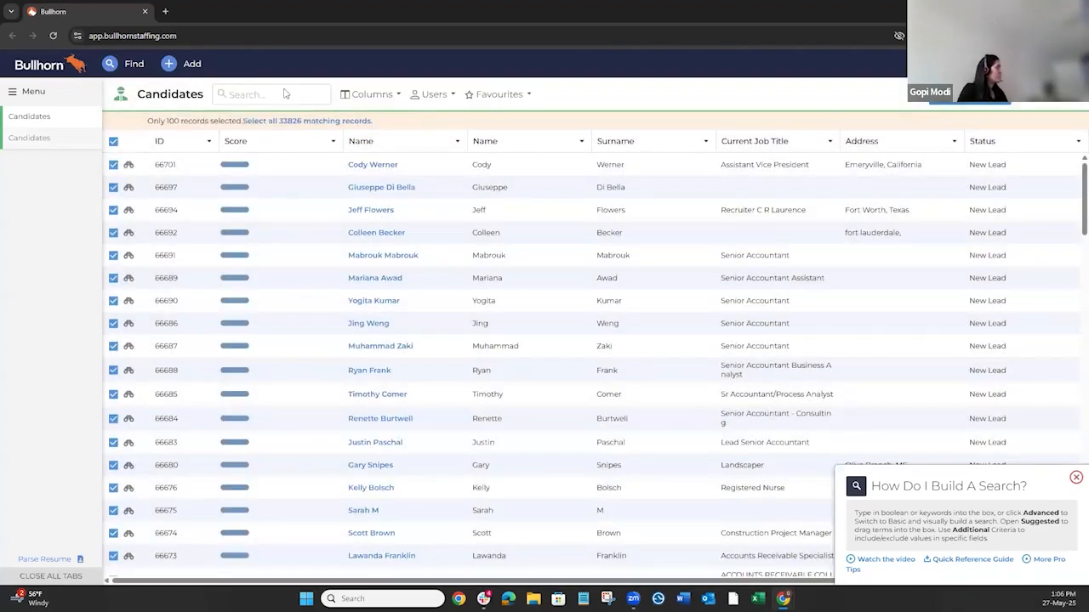
left_click(813, 121)
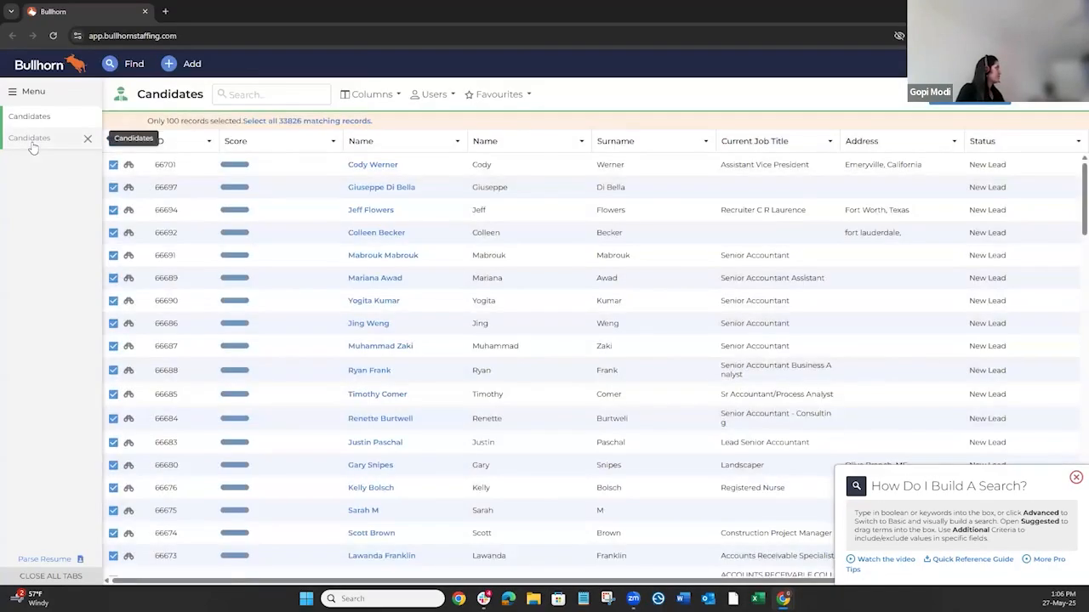
- Return to the new Candidates list and search the fields available for filtering for "cit"
left_click(30, 143)
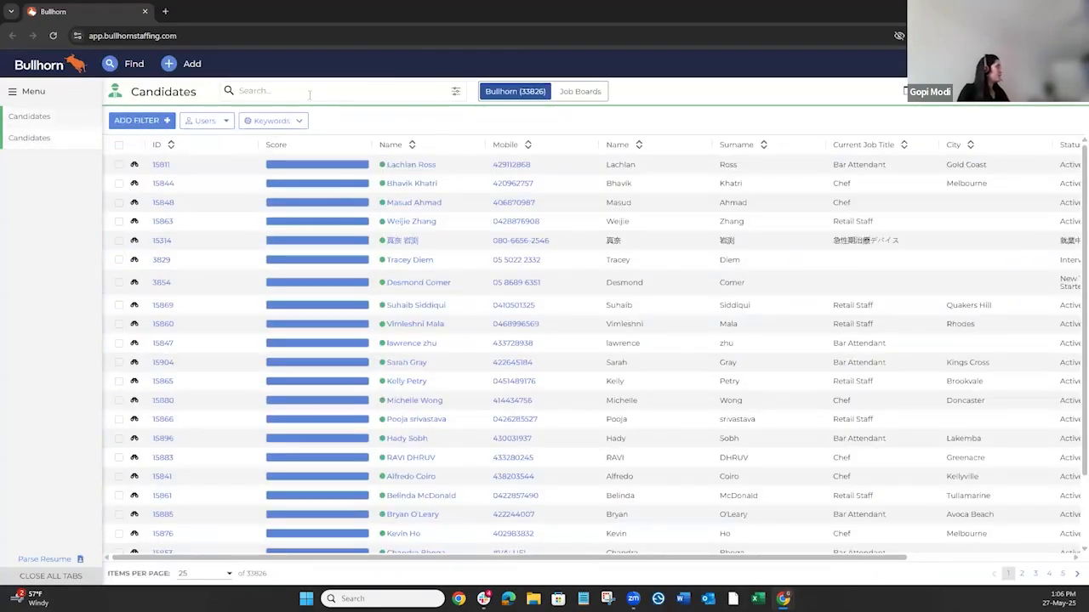
left_click(151, 121)
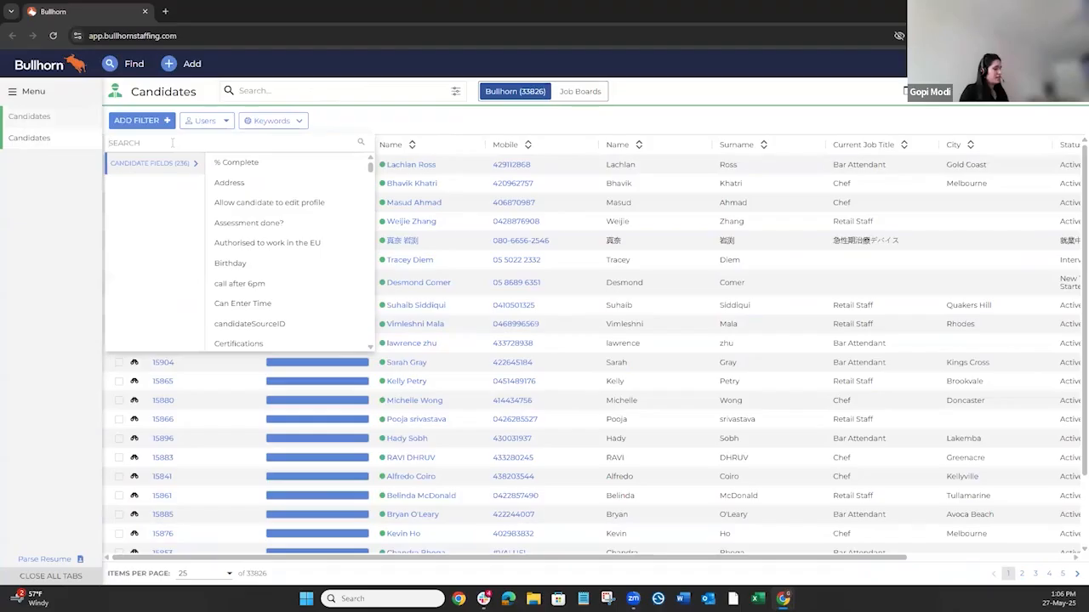
type("c")
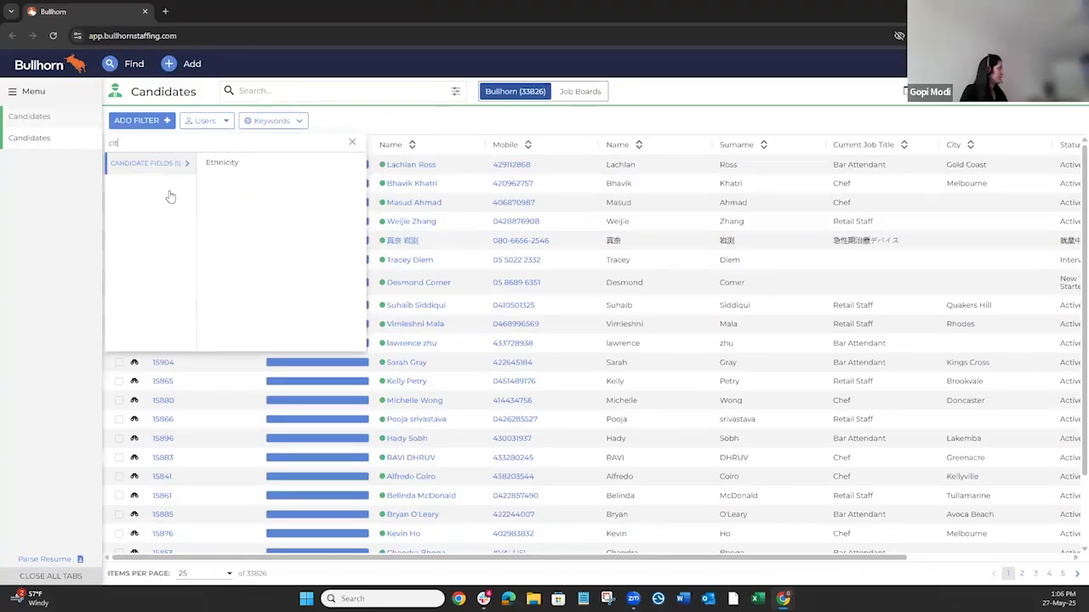
key("BackSpace")
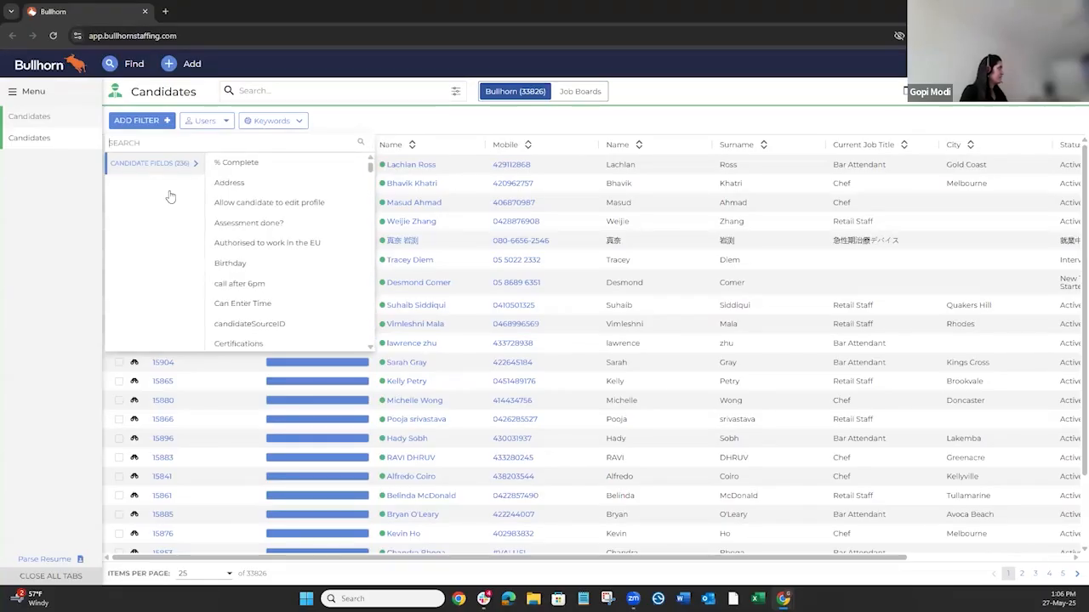
- Filter the new Candidates list by Address with Include Any for Sydney NSW, Australia and Melbourne VIC, Australia
left_click(243, 184)
left_click(422, 146)
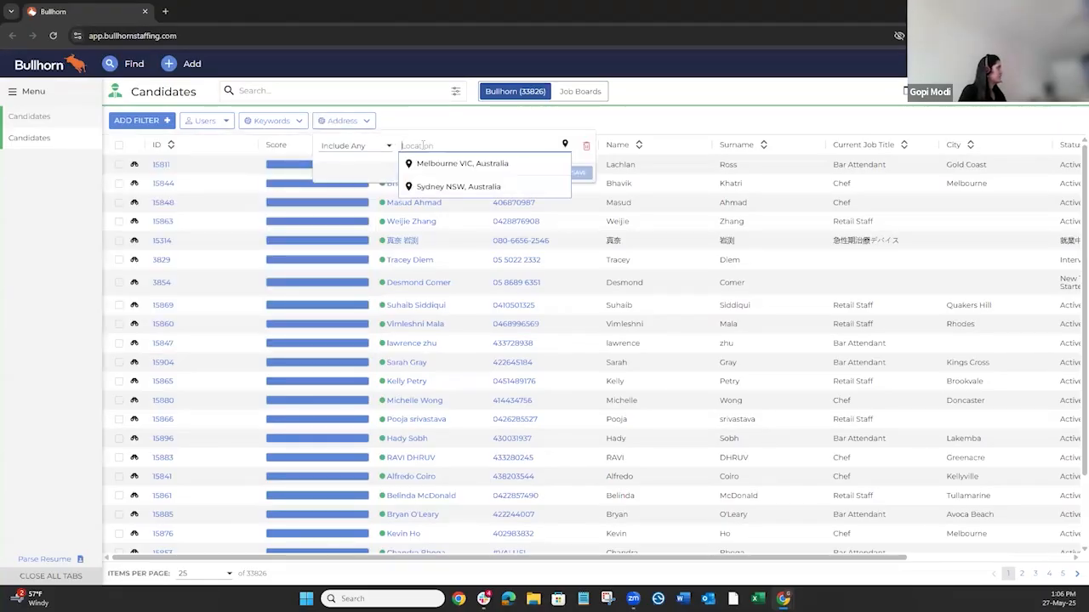
left_click(424, 186)
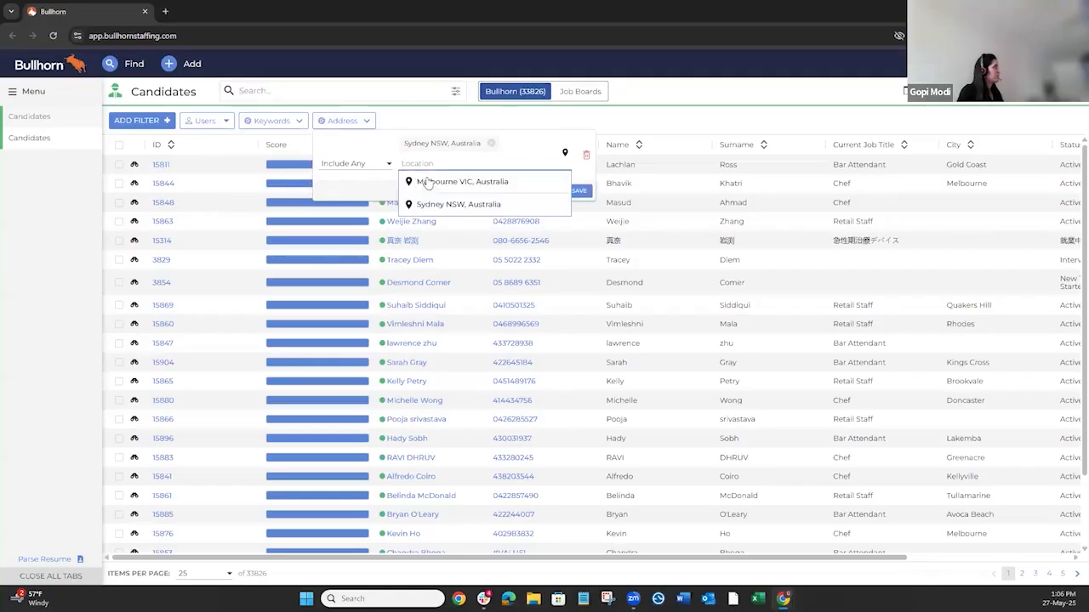
left_click(432, 181)
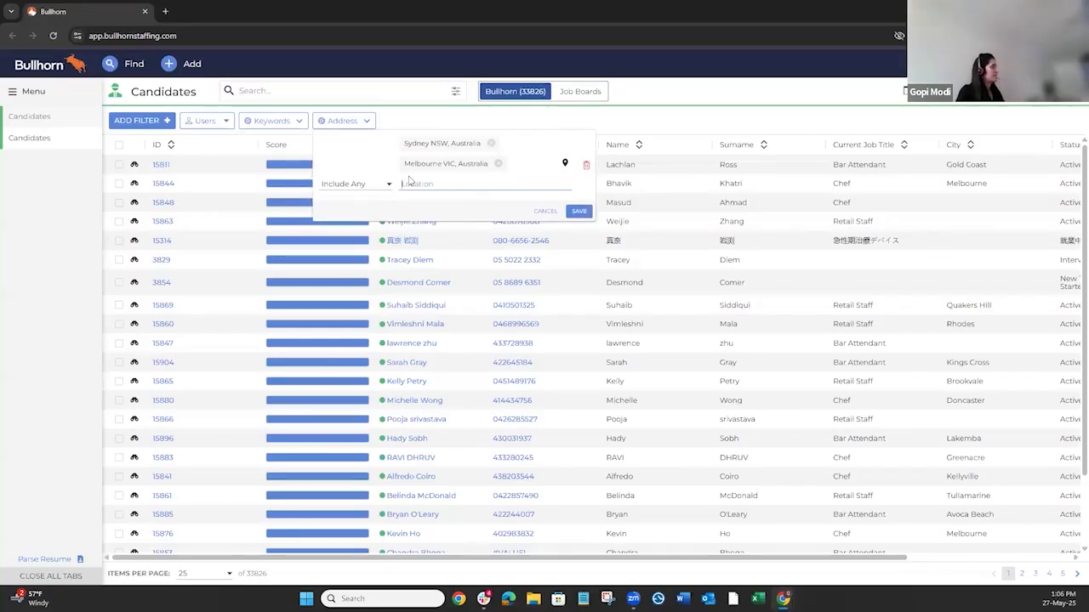
left_click(578, 211)
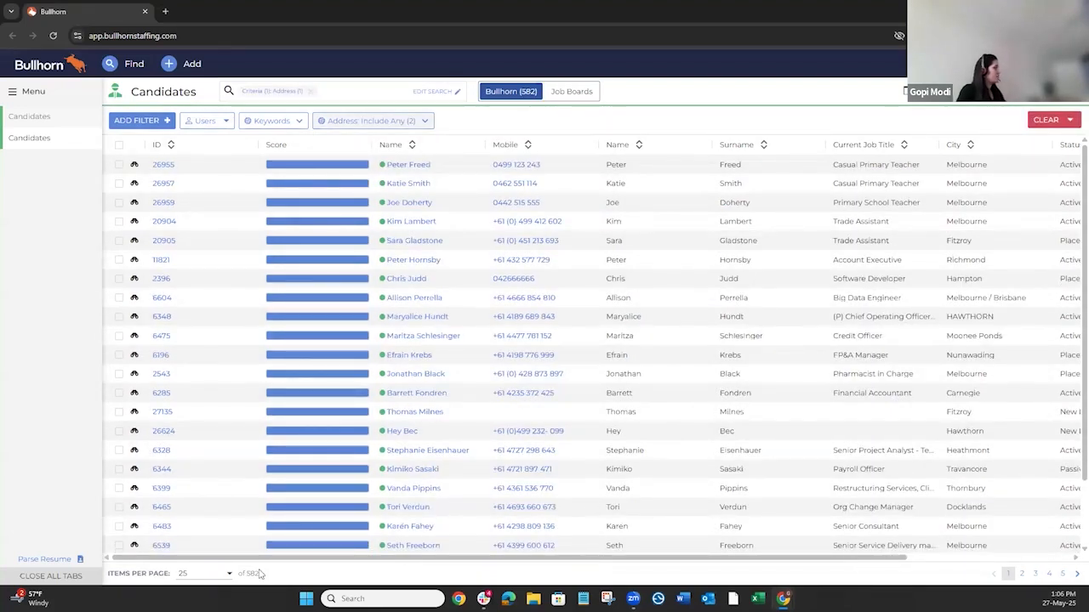
- Check the filtered record count against the classic Candidates list, and clear the new list's Address filter
left_click_drag(260, 575, 244, 579)
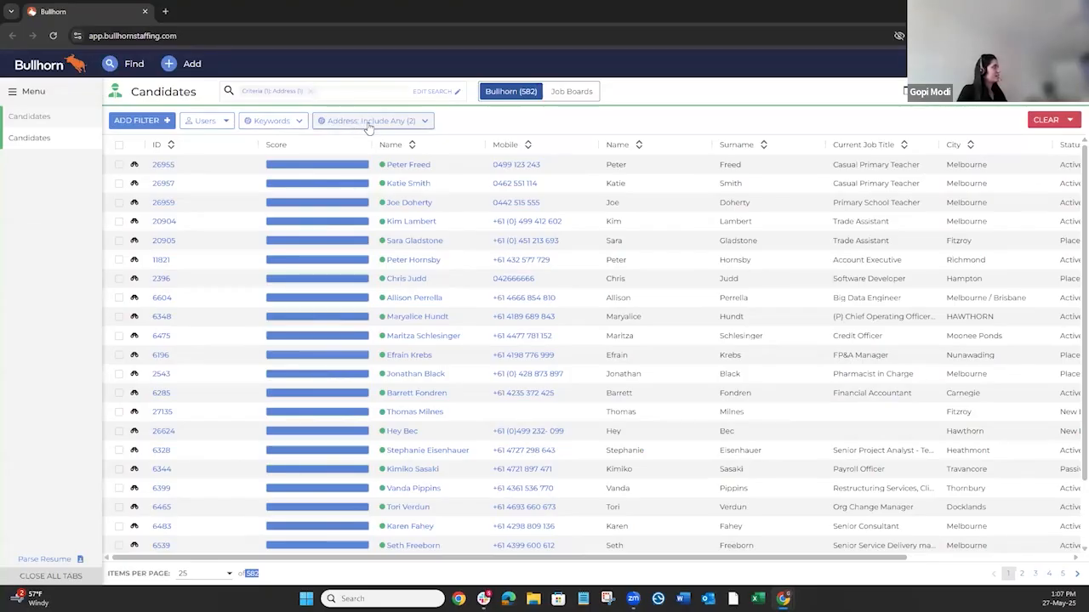
left_click(35, 119)
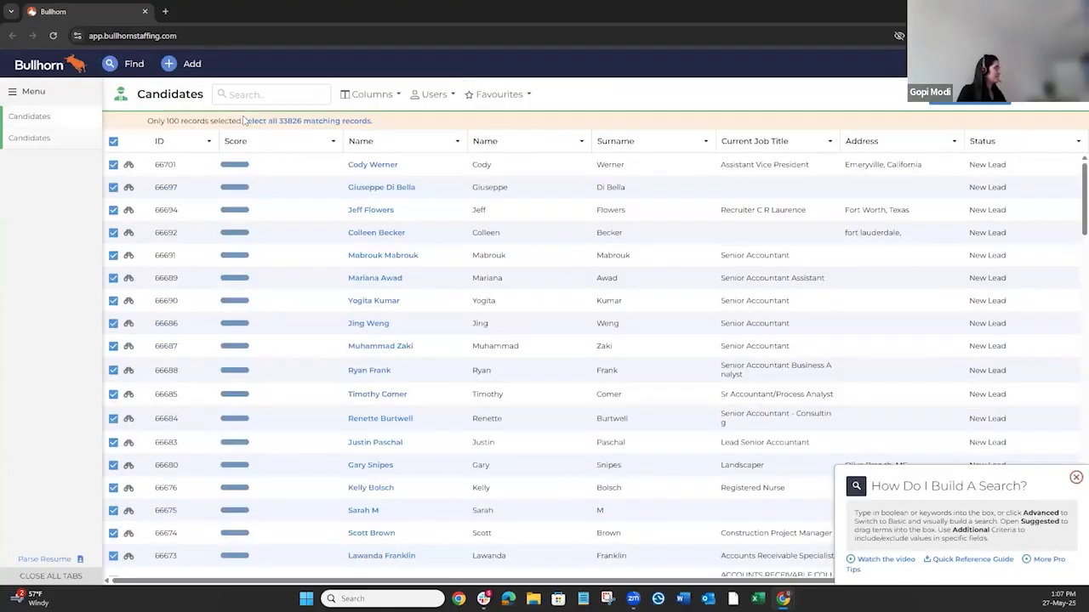
left_click(48, 140)
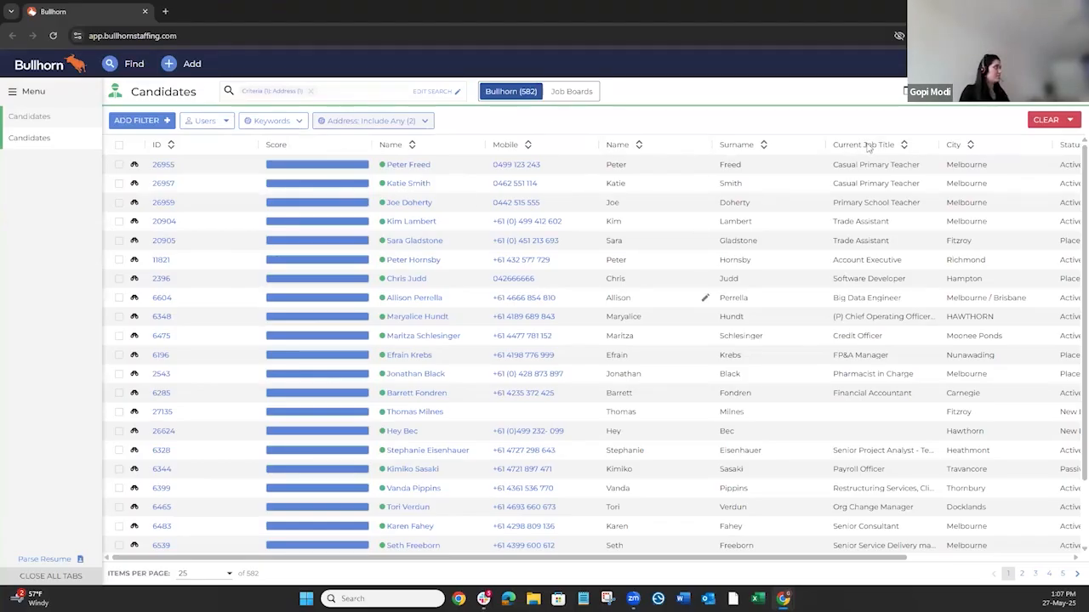
left_click(1068, 123)
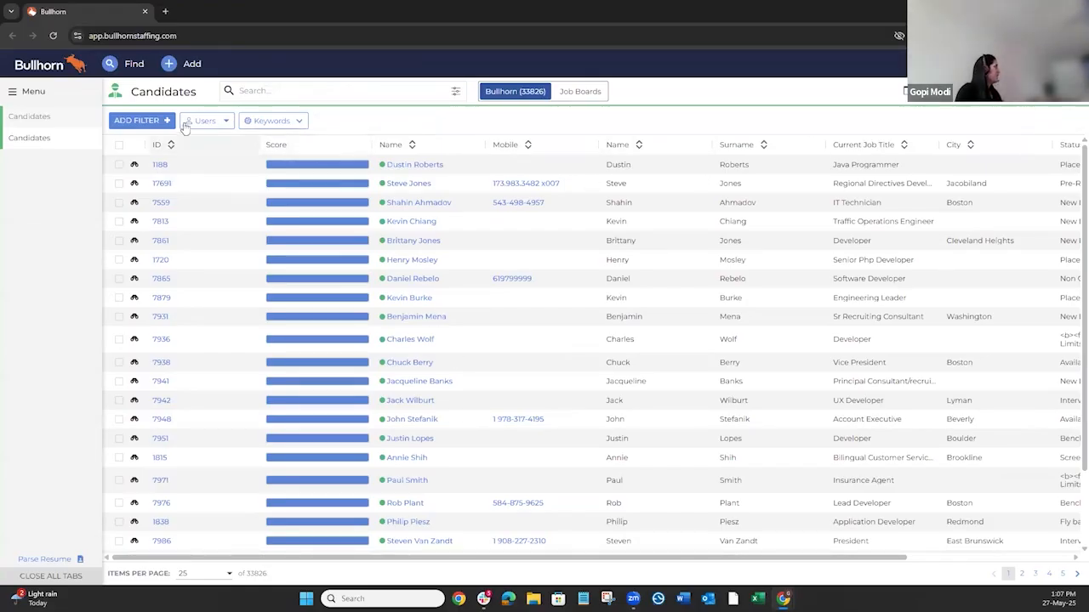
- Select one individual user in the classic Candidates list's Users filter
left_click(42, 119)
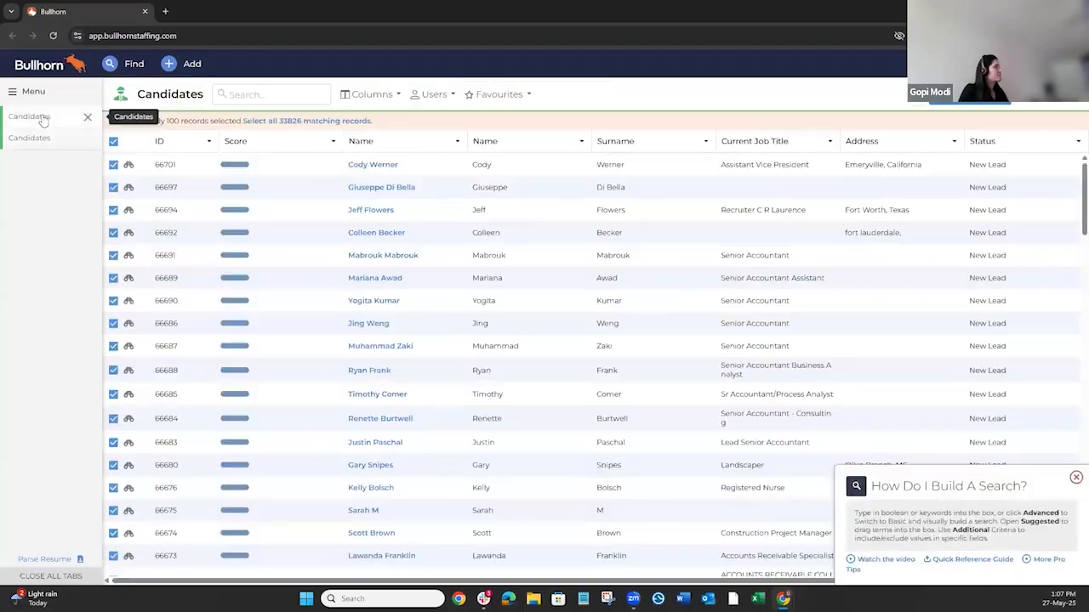
left_click(436, 96)
scroll(460, 213, "down", 10)
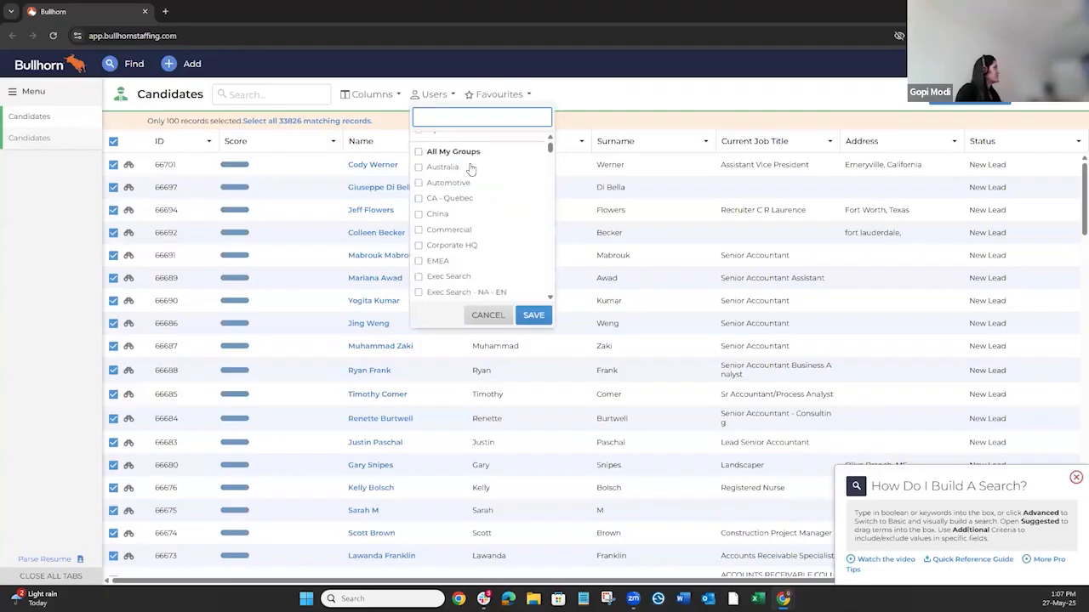
left_click(449, 232)
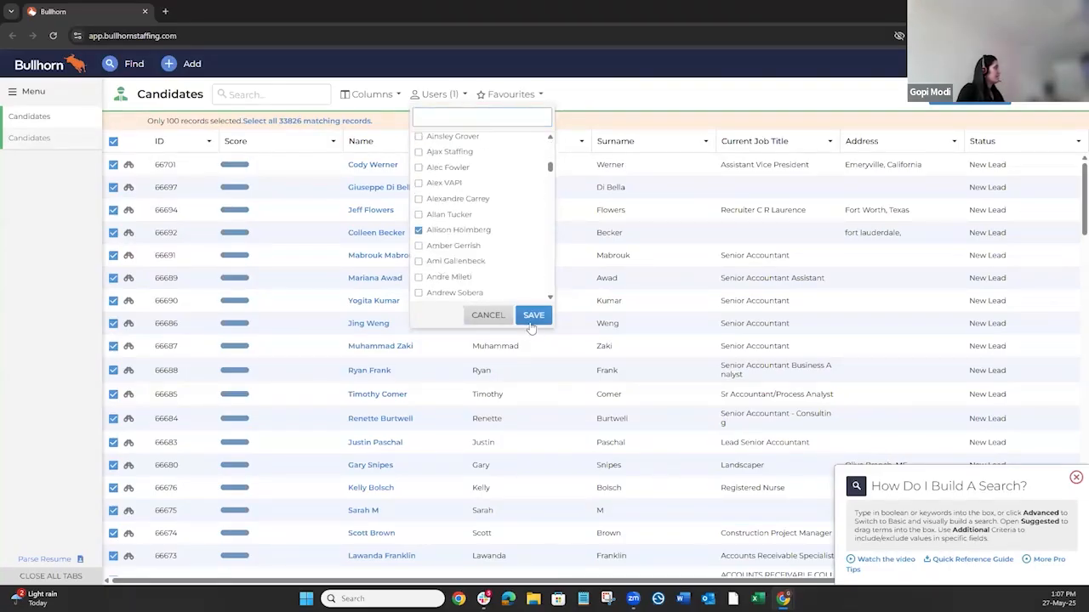
- Filter the new Candidates list by one individual user found by first name, and check the resulting record count
left_click(34, 144)
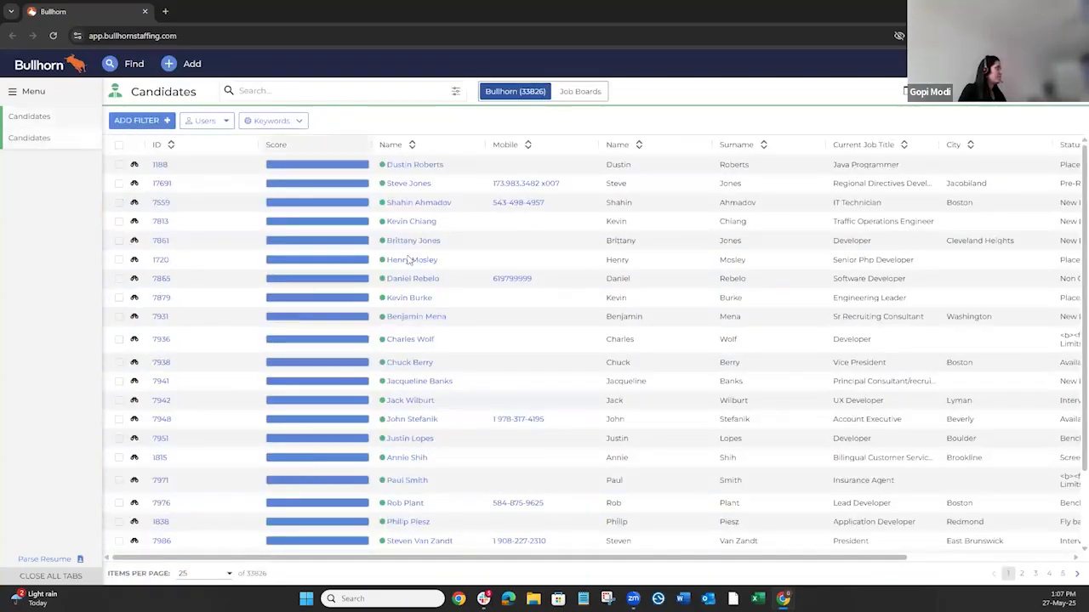
left_click(211, 121)
left_click(207, 192)
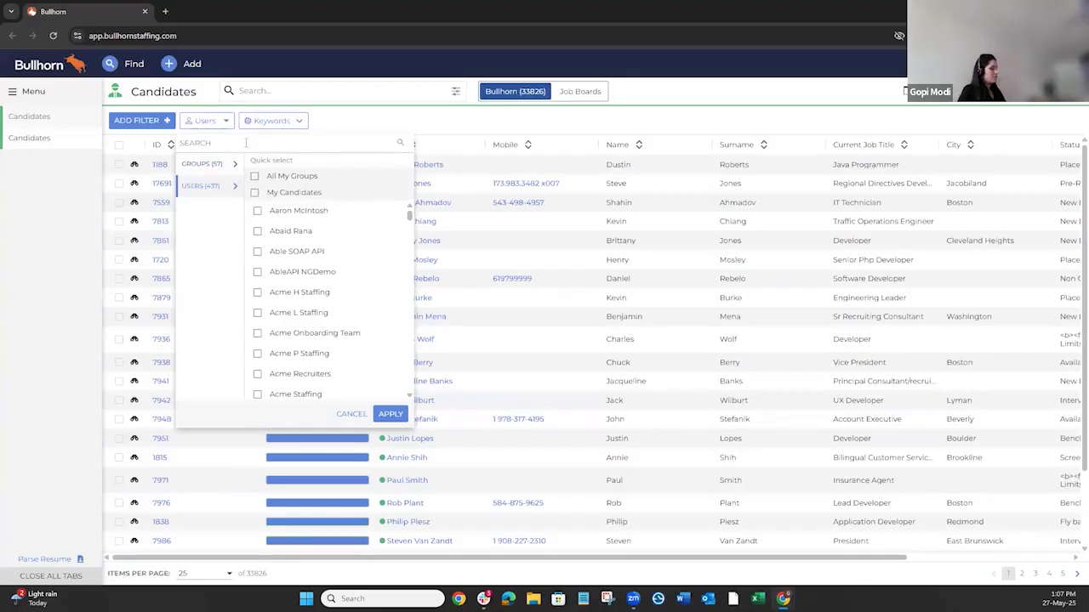
type("cara")
left_click(324, 169)
left_click(391, 365)
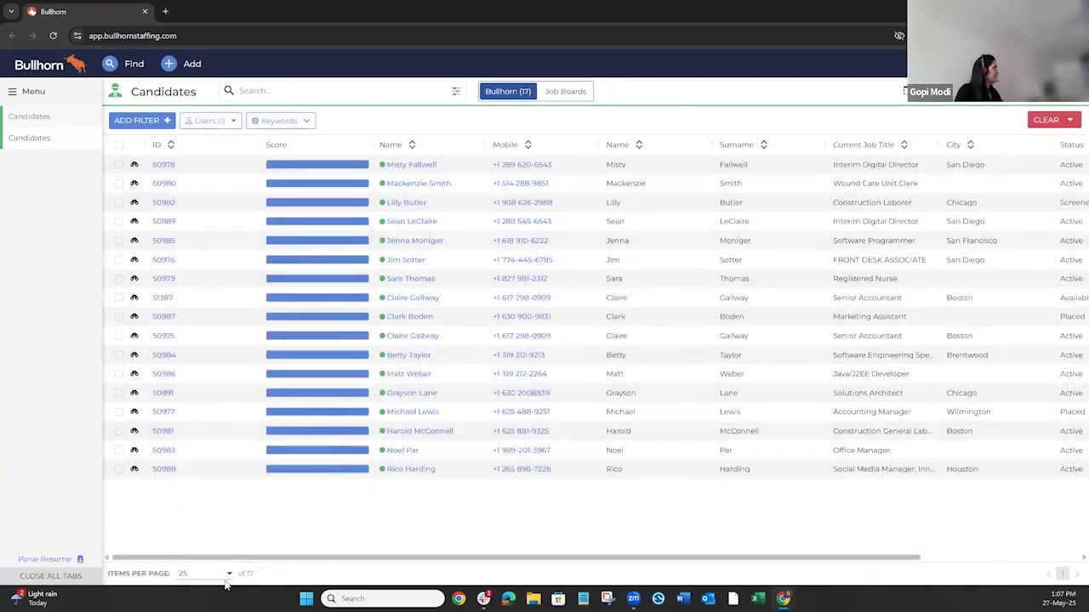
double_click(263, 578)
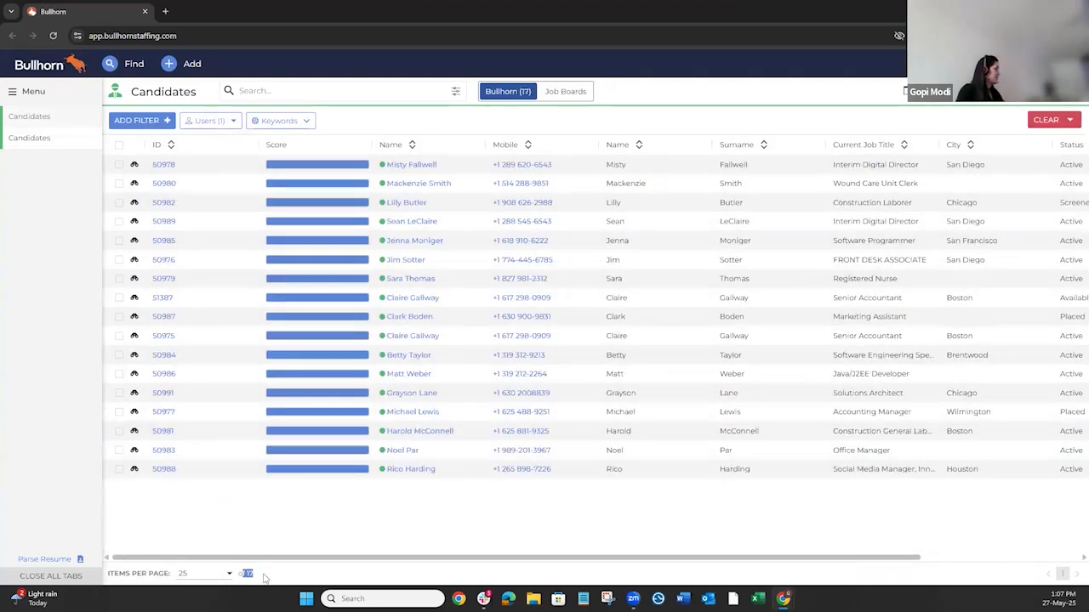
- Review the new list's Users filter options again and clear the applied user filter
left_click(225, 119)
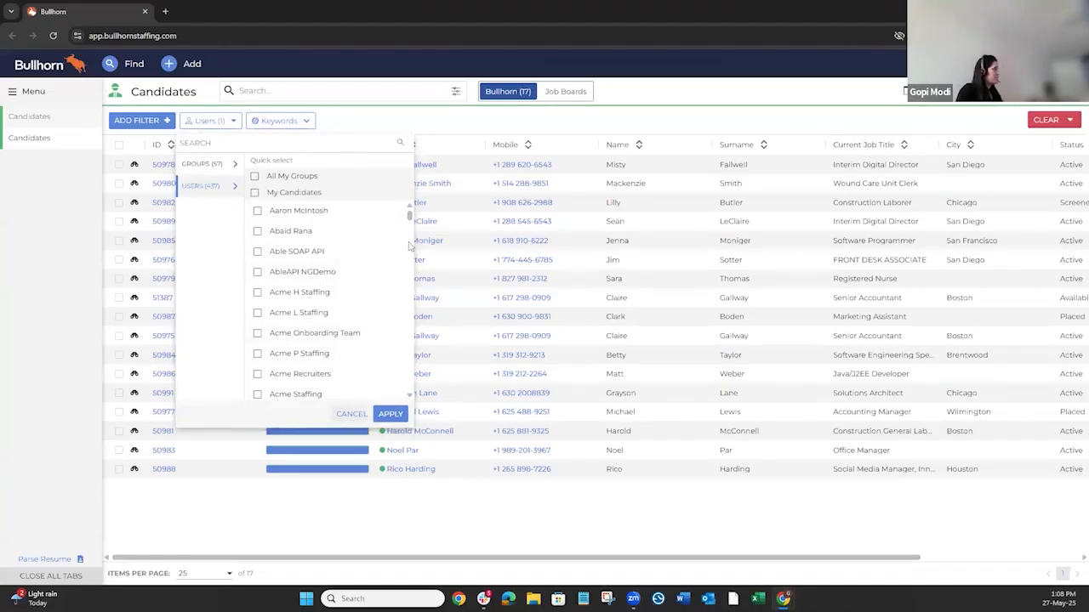
left_click(581, 179)
left_click(1057, 124)
left_click(1040, 145)
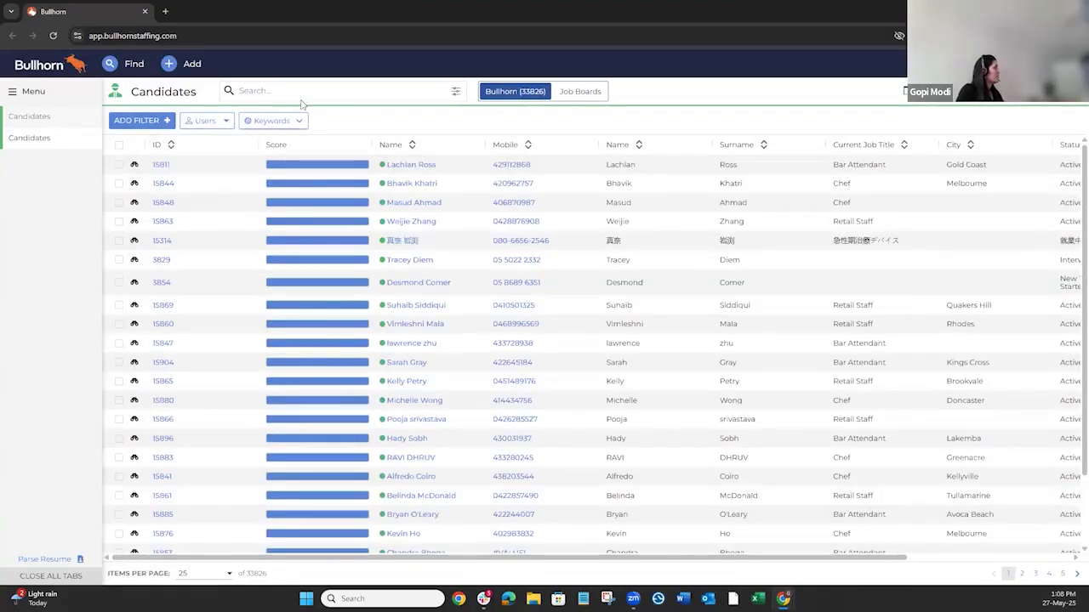
- Review the advanced search's keyword entry and filter field choices, and close the search without applying anything
left_click(274, 121)
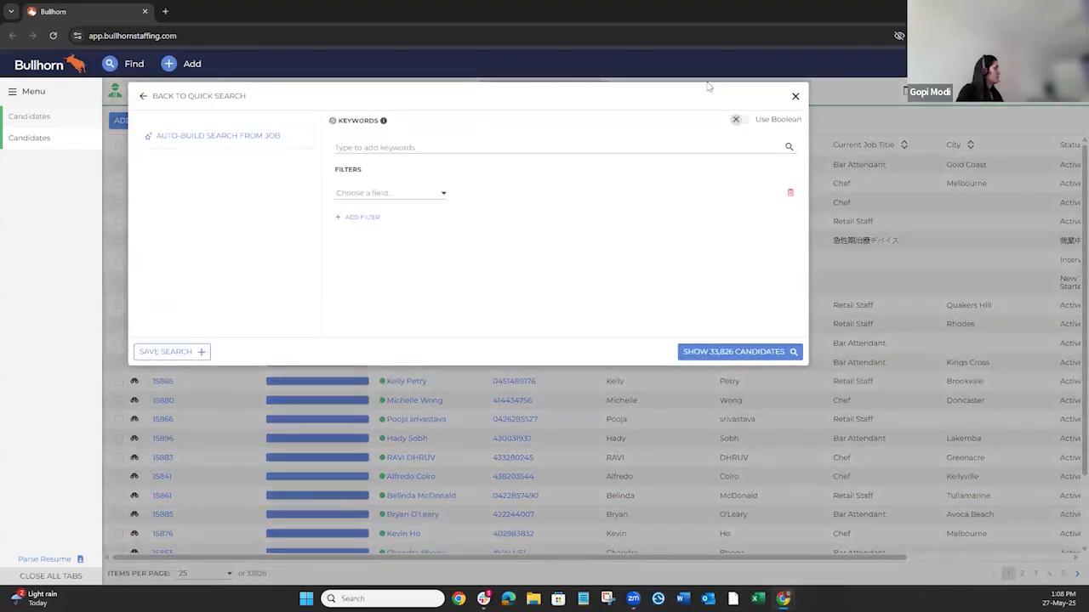
left_click(377, 194)
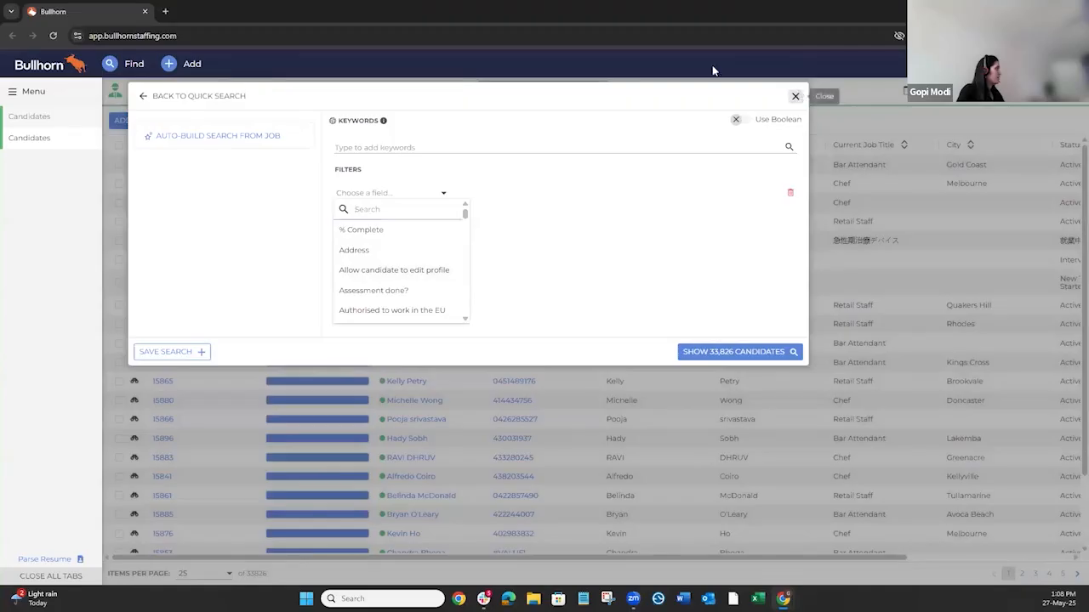
left_click(796, 96)
- Start an advanced candidate search with the keywords Engineer and Developer, grouped together with OR
left_click(328, 94)
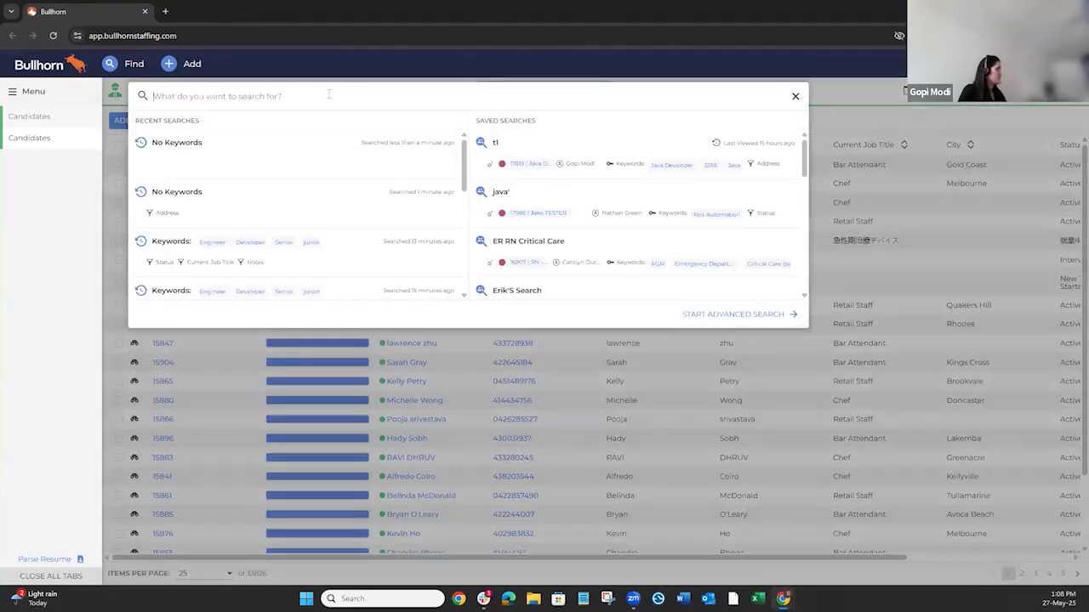
left_click(712, 317)
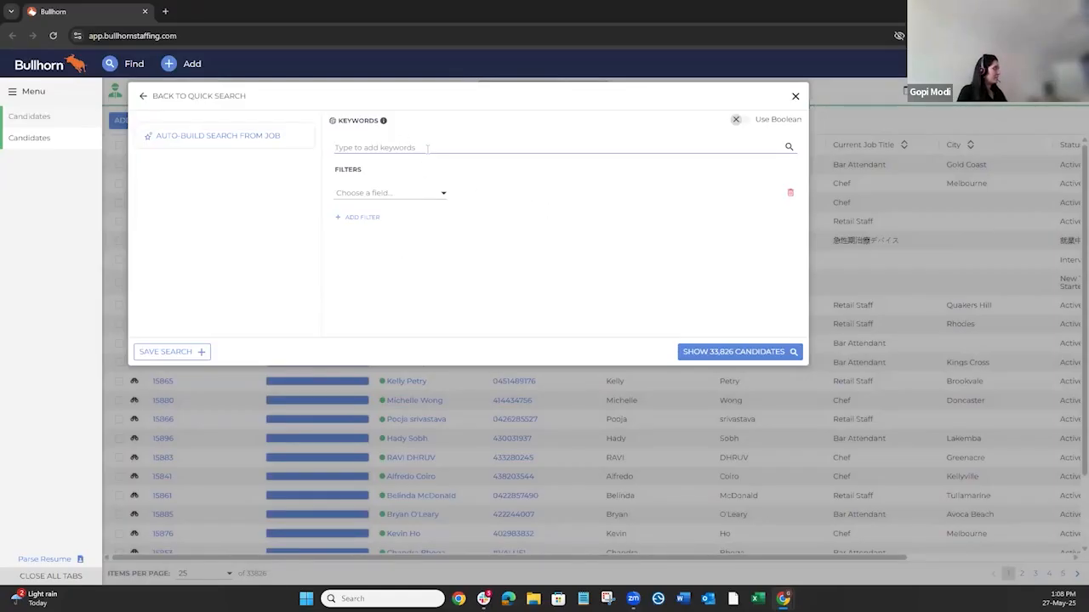
type("engineer")
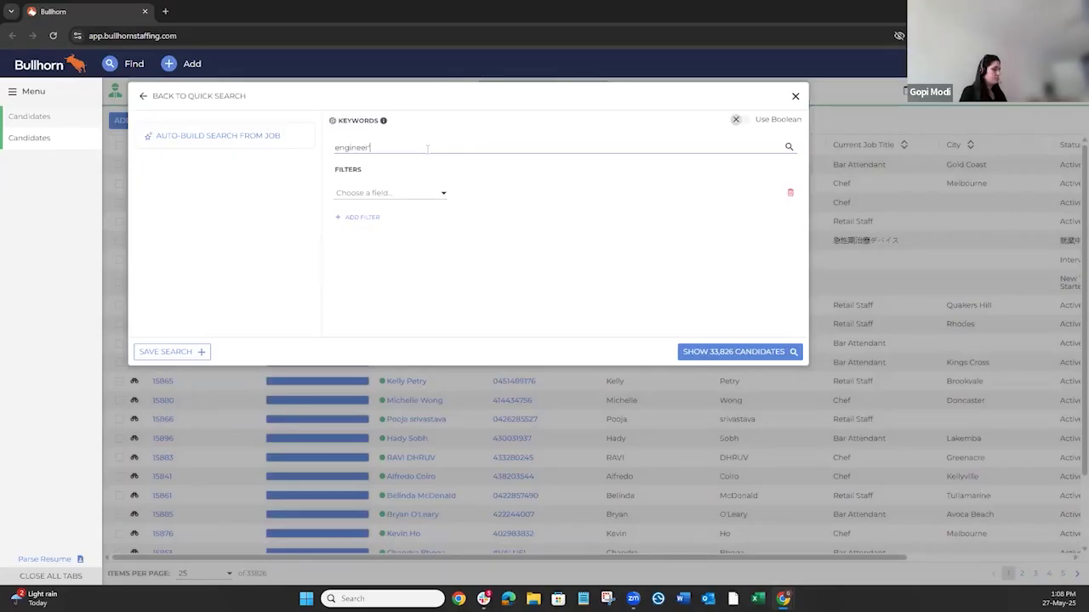
mouse_move(400, 165)
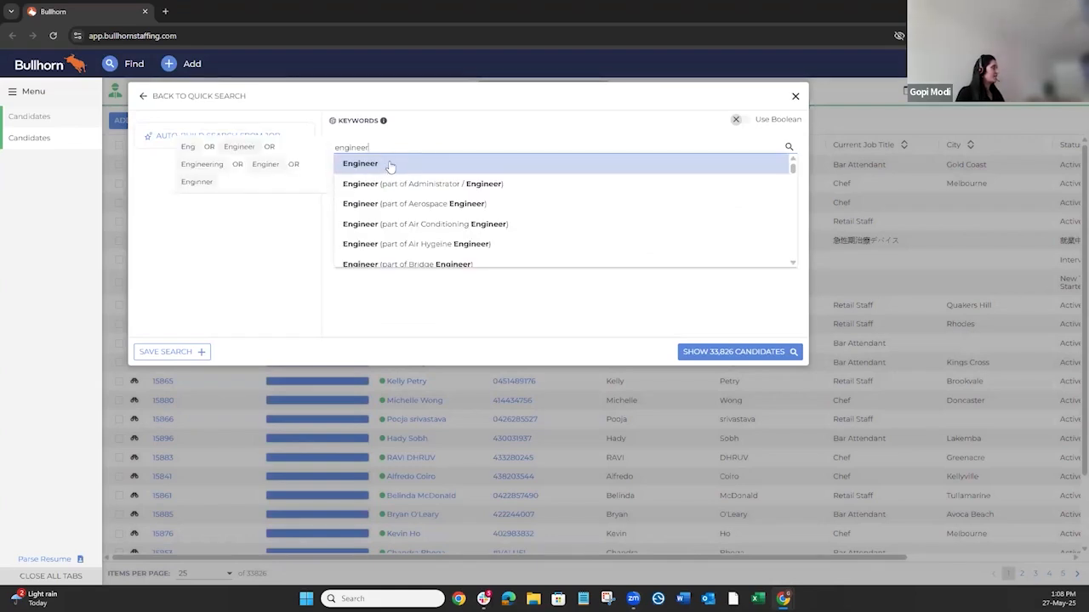
left_click(391, 162)
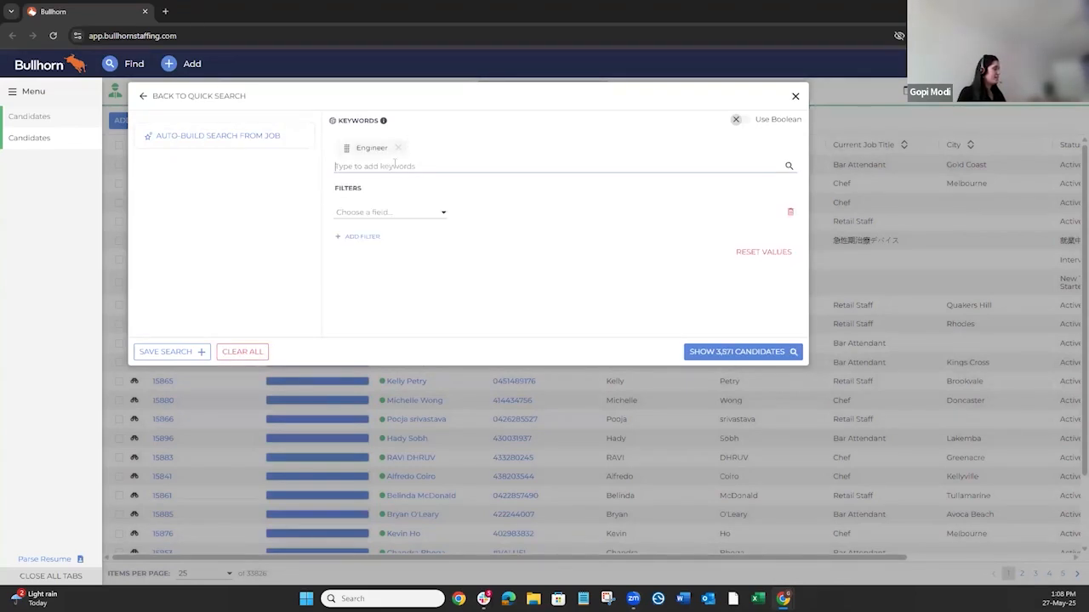
type("developer")
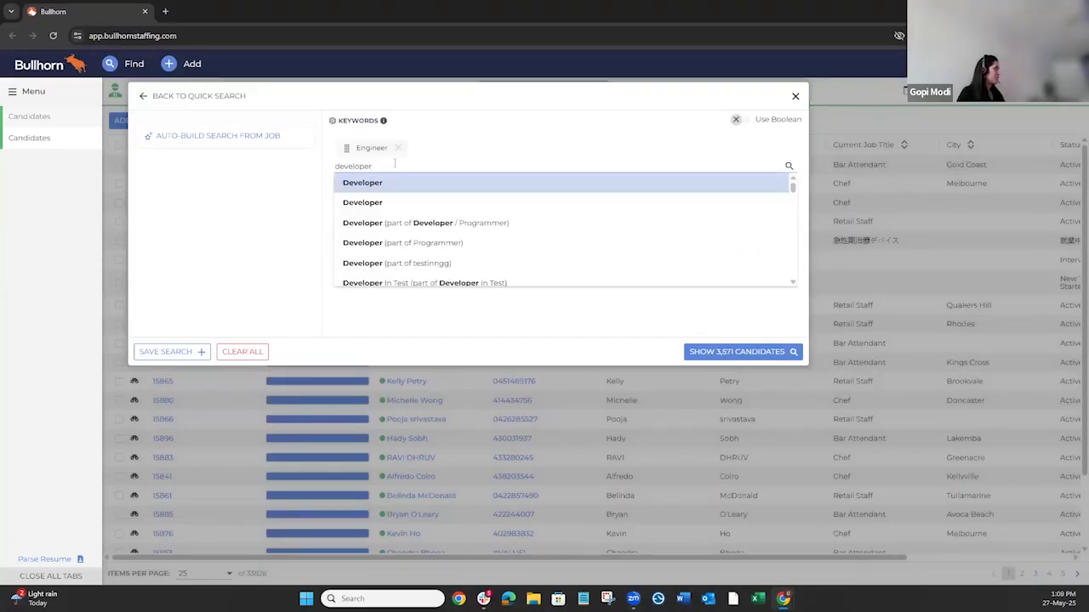
key("Return")
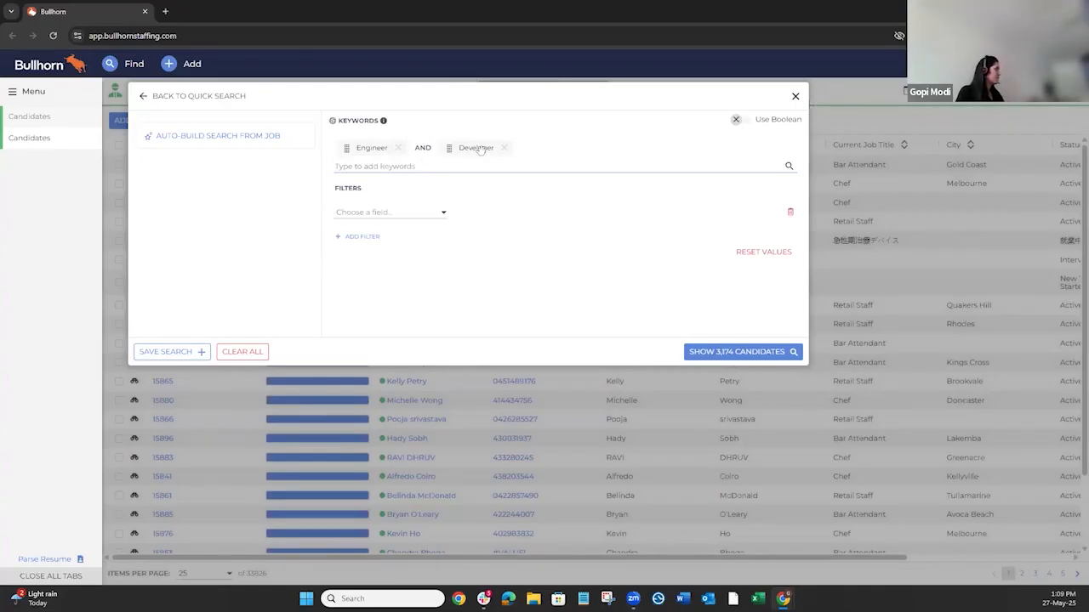
left_click_drag(483, 149, 386, 151)
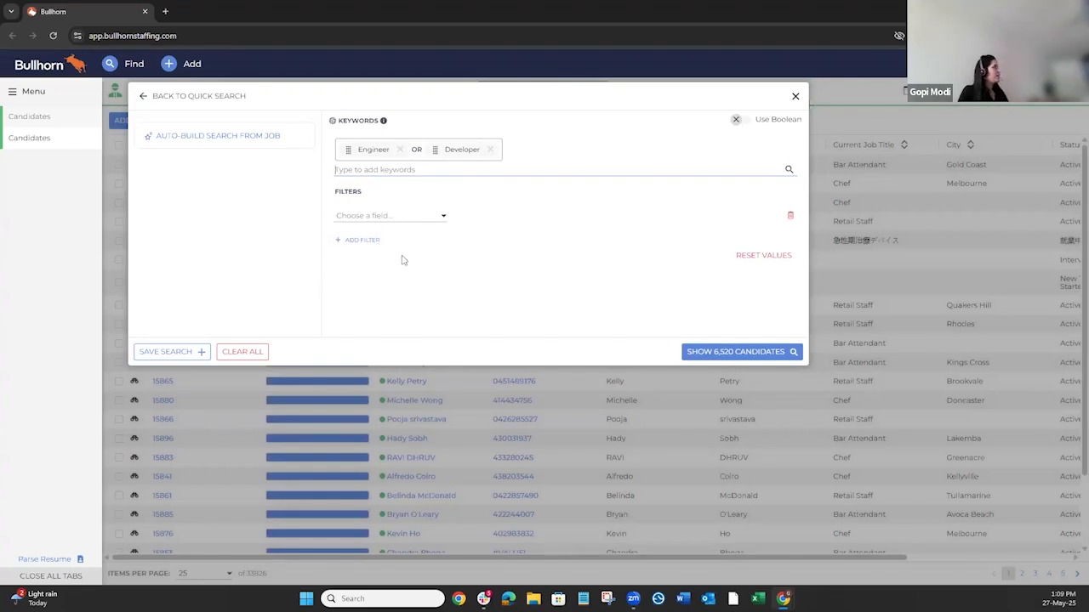
- Add a Status filter that includes Active to the advanced search, and show the matching candidates
left_click(393, 219)
type("stat")
scroll(365, 335, "down", 3)
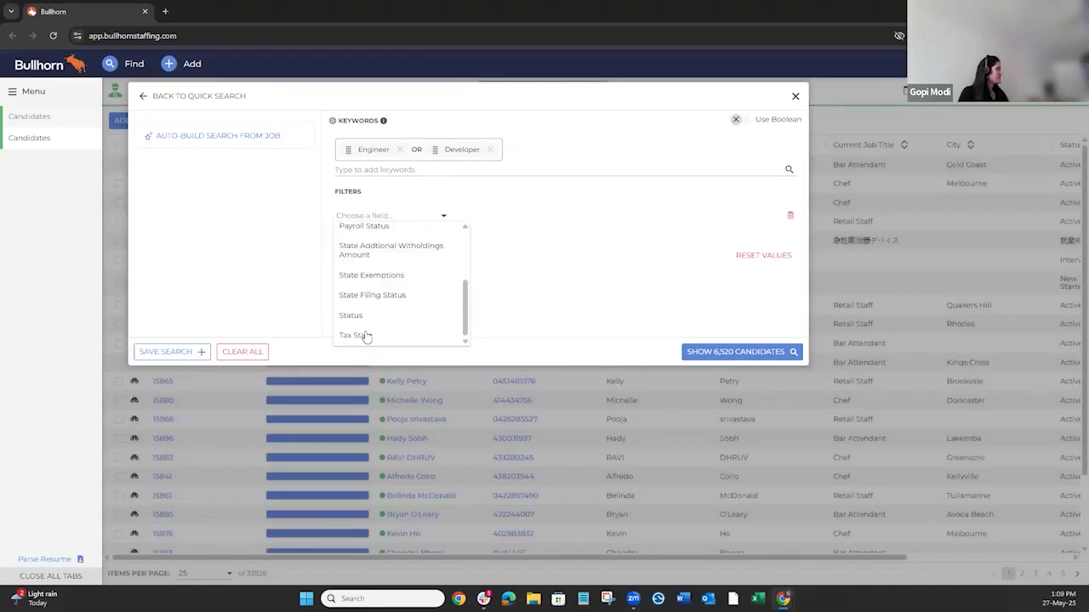
left_click(350, 316)
left_click(557, 218)
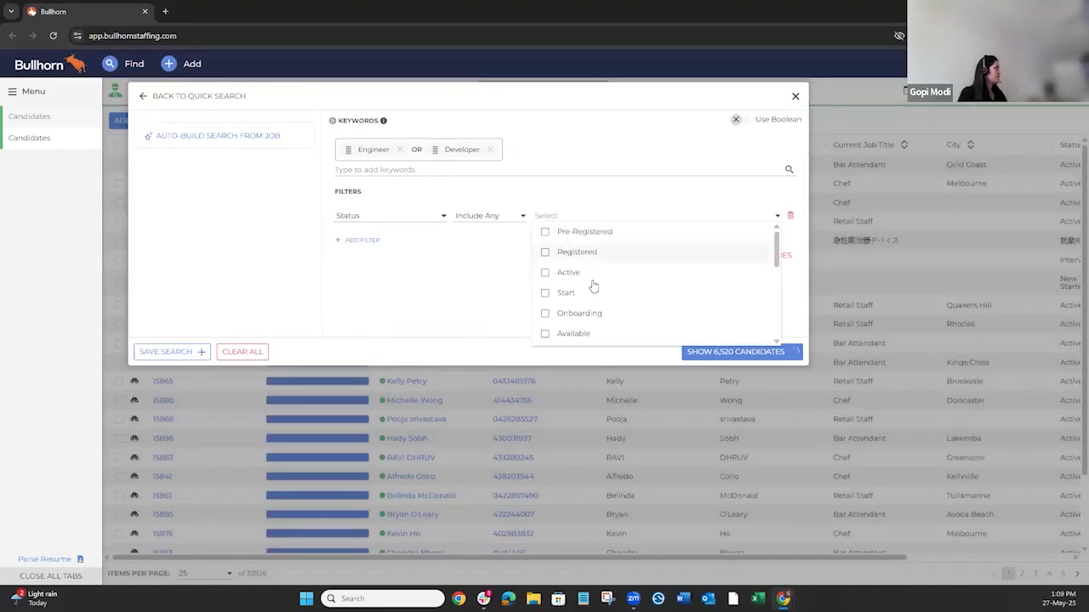
left_click(593, 272)
left_click(478, 281)
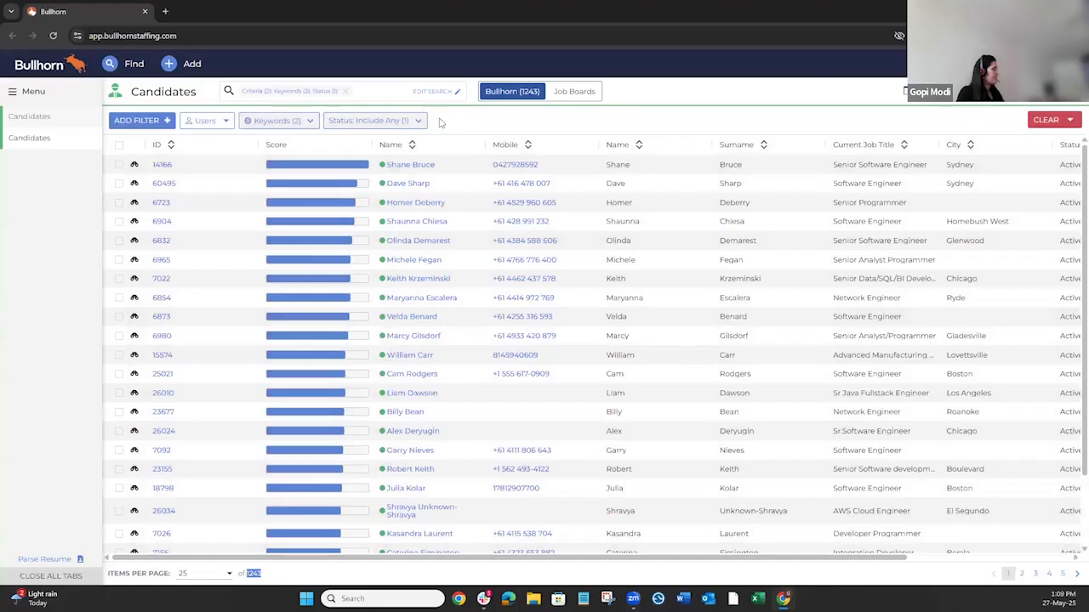
- Edit the search to also require the suggested keyword Senior and a new custom keyword junior
left_click(382, 95)
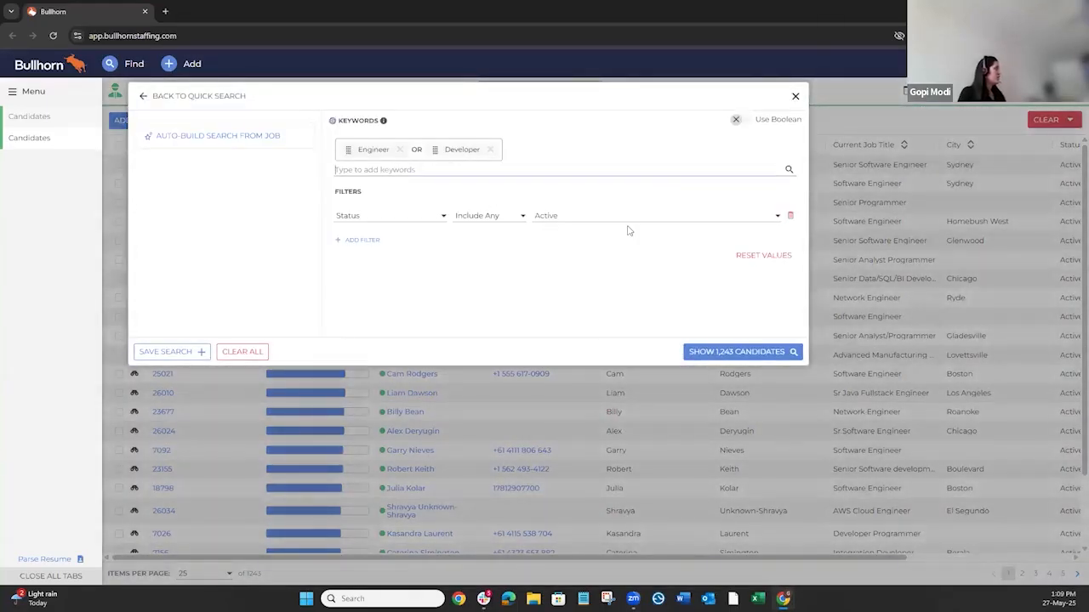
type("senior")
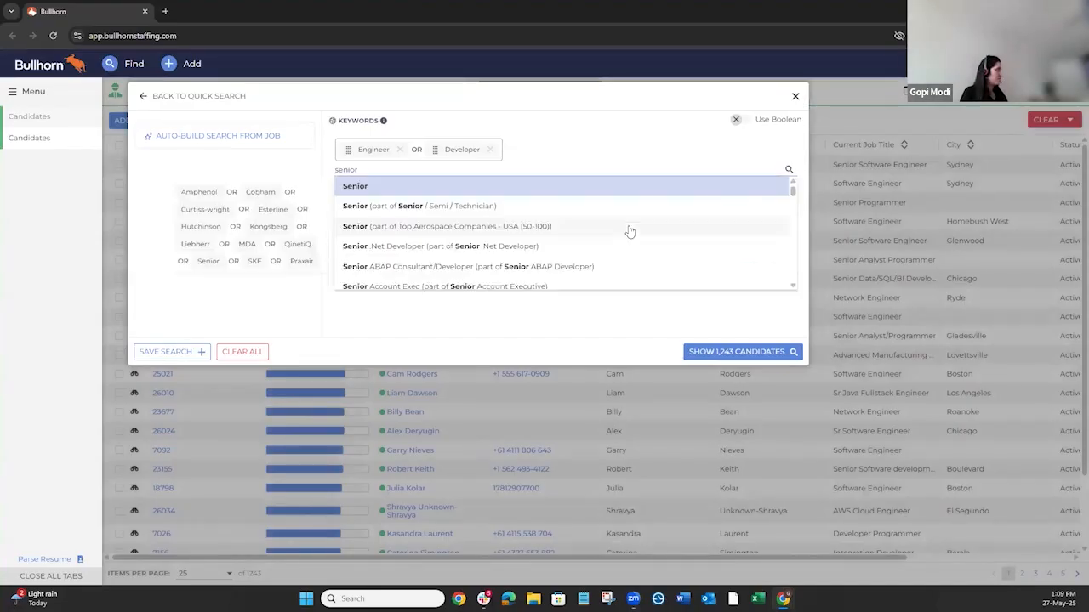
key("Return")
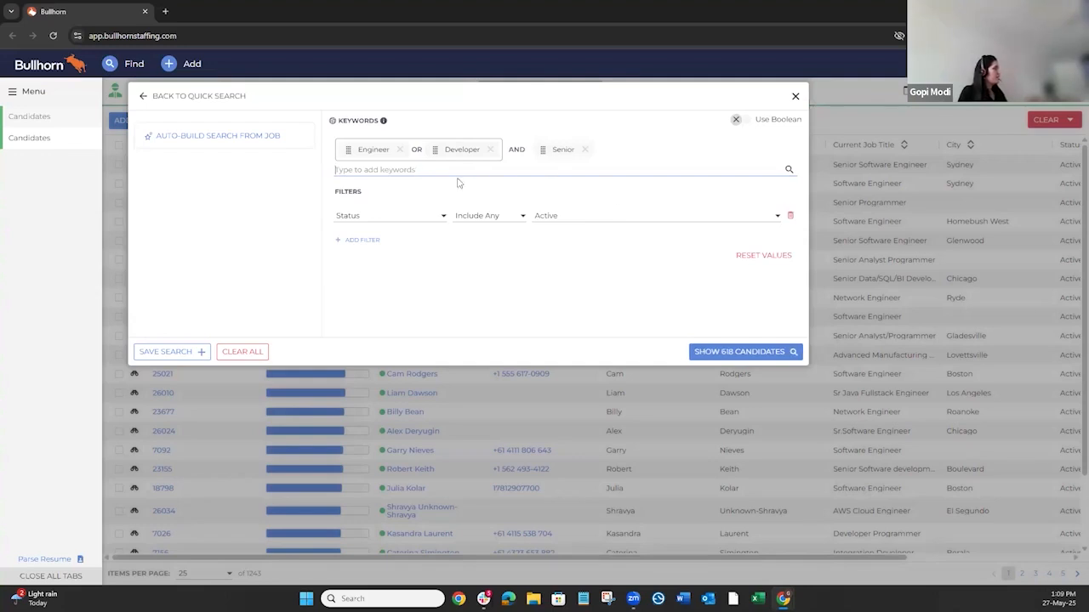
type("junior")
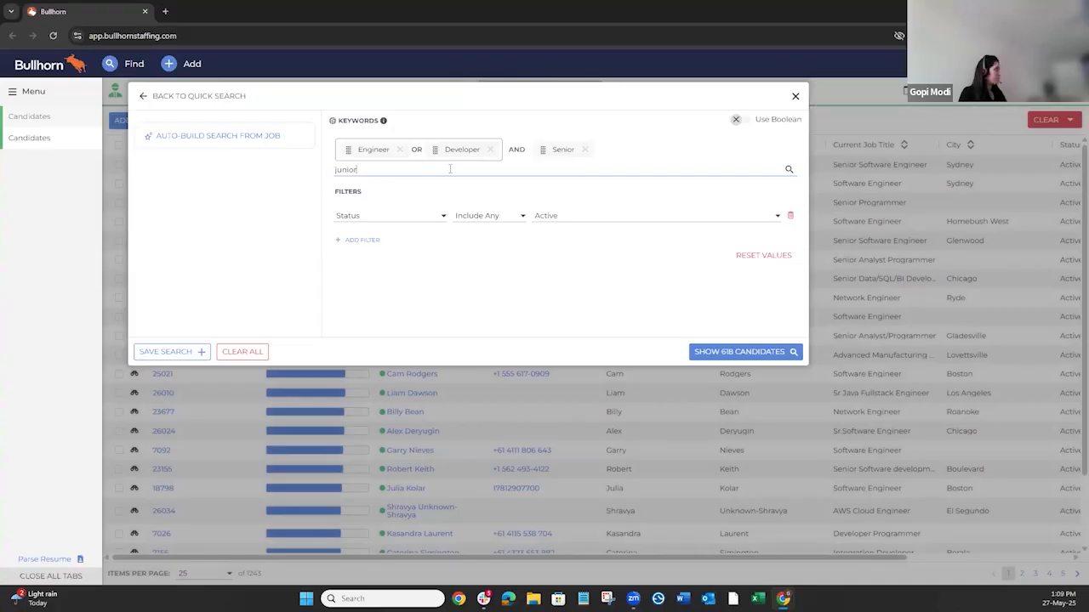
scroll(456, 243, "down", 10)
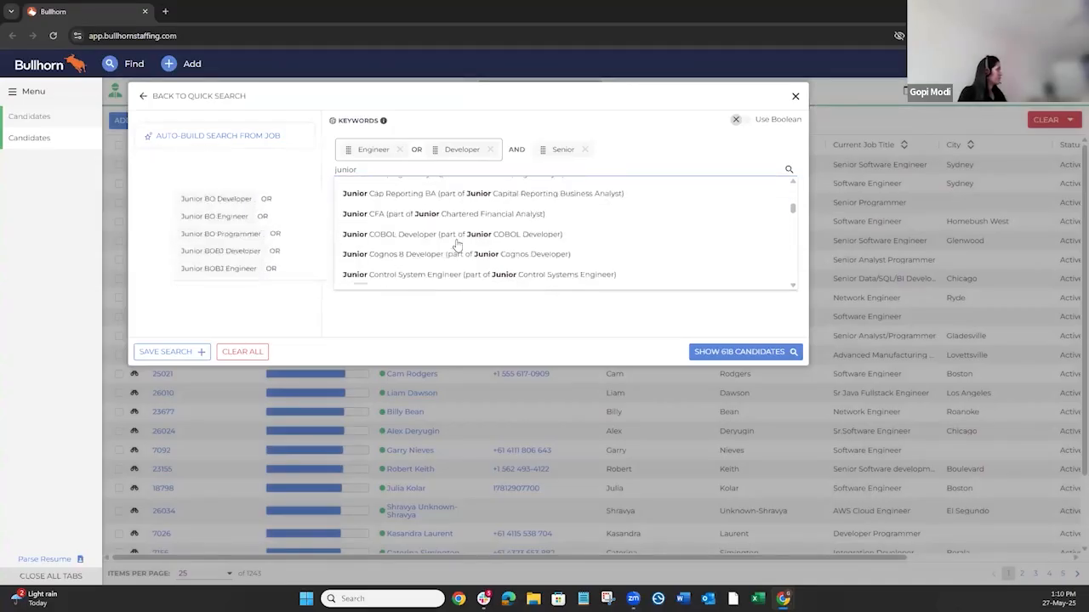
scroll(456, 243, "down", 10)
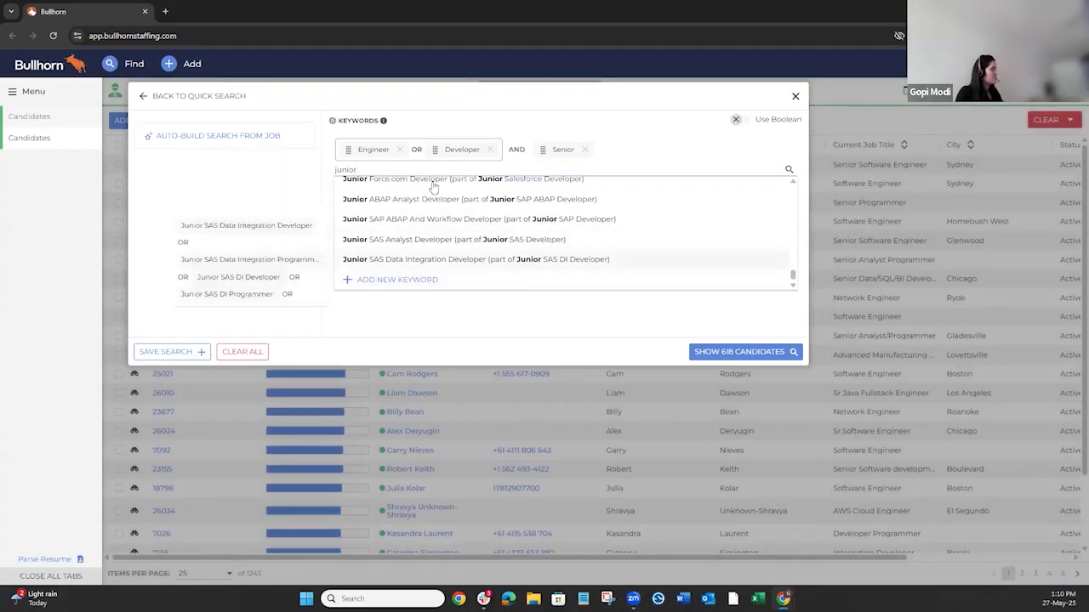
left_click(420, 280)
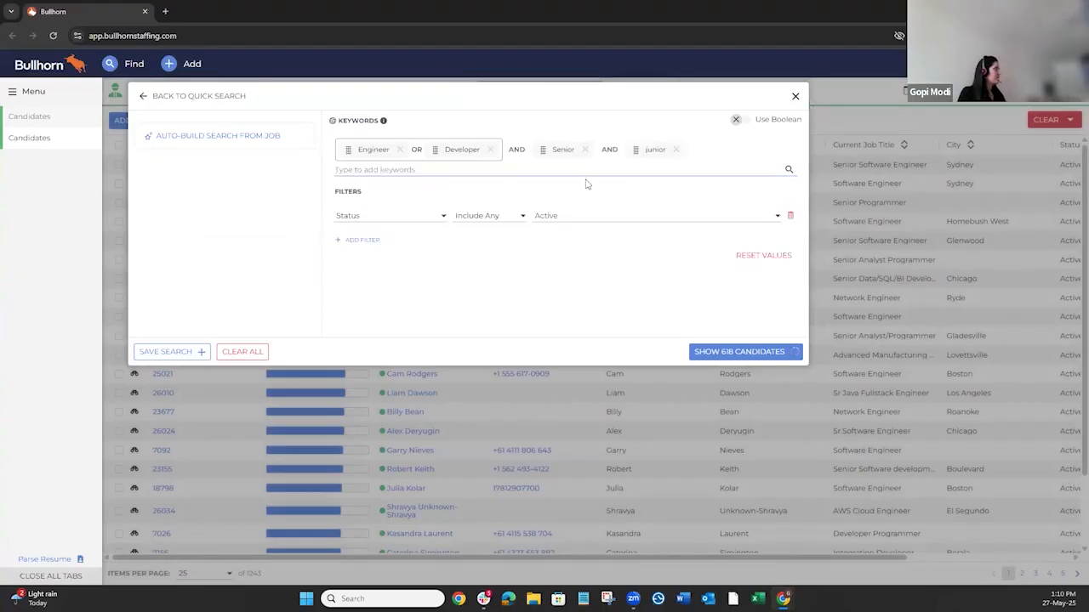
- Change the junior keyword from included to excluded
left_click(657, 151)
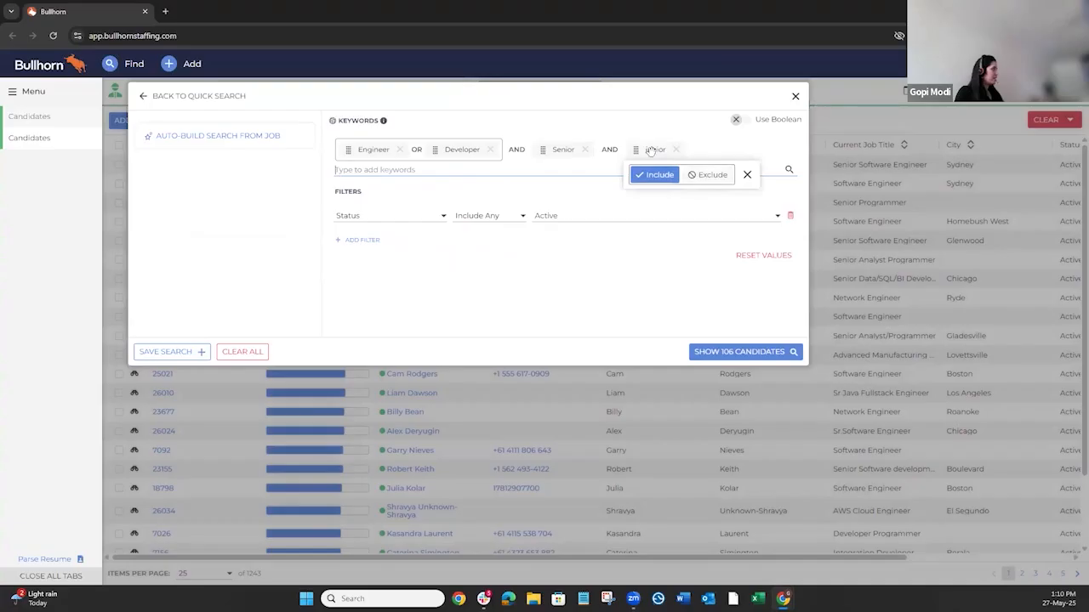
left_click(710, 175)
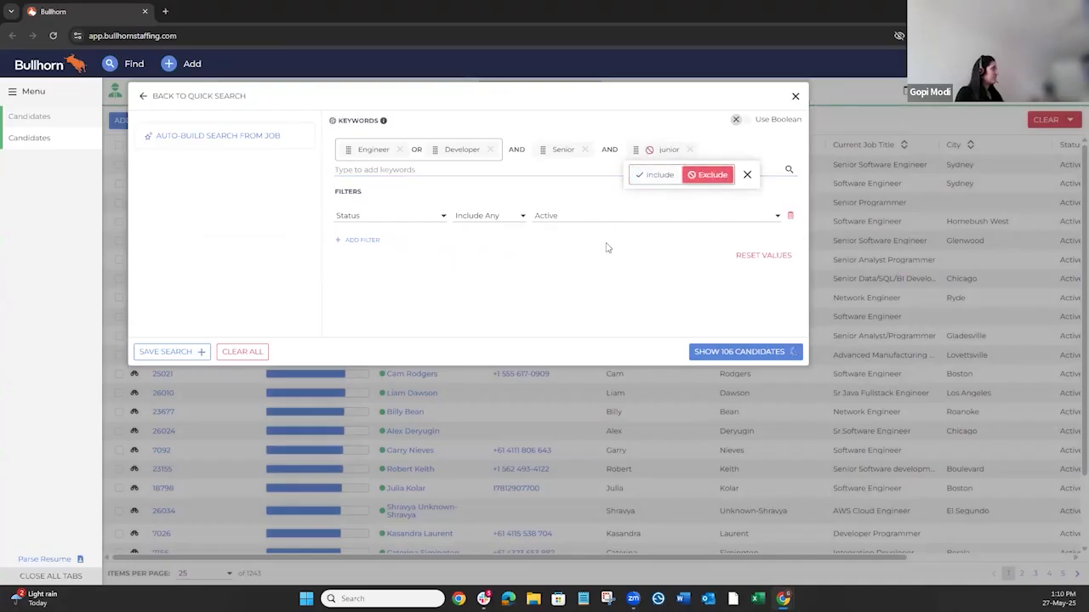
left_click(737, 146)
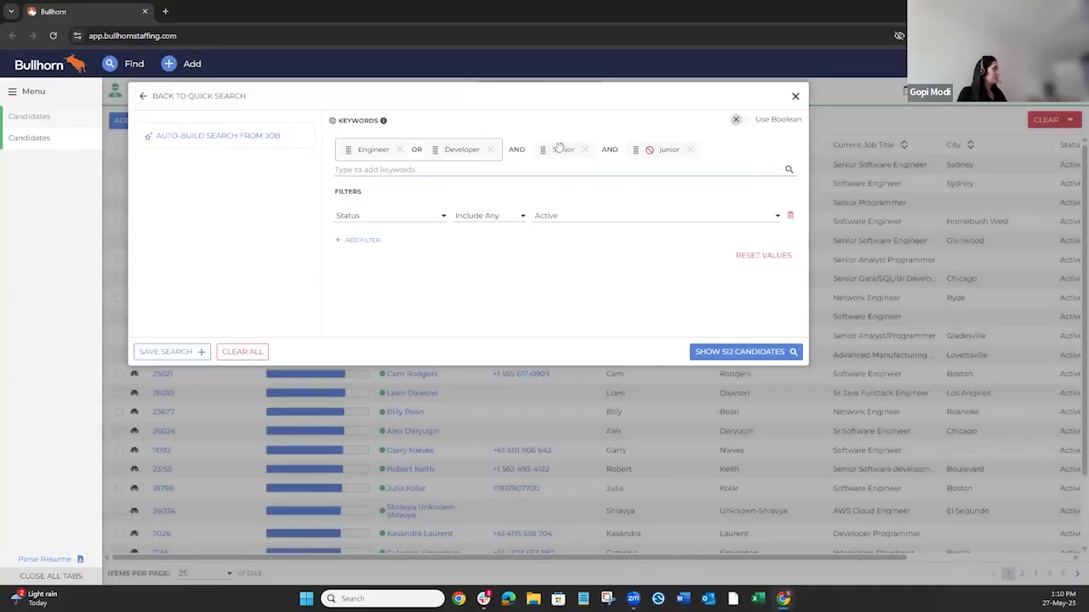
- Move Senior into the Engineer/Developer group, regroup it with junior using OR, and set that group to Include
left_click_drag(557, 149, 460, 160)
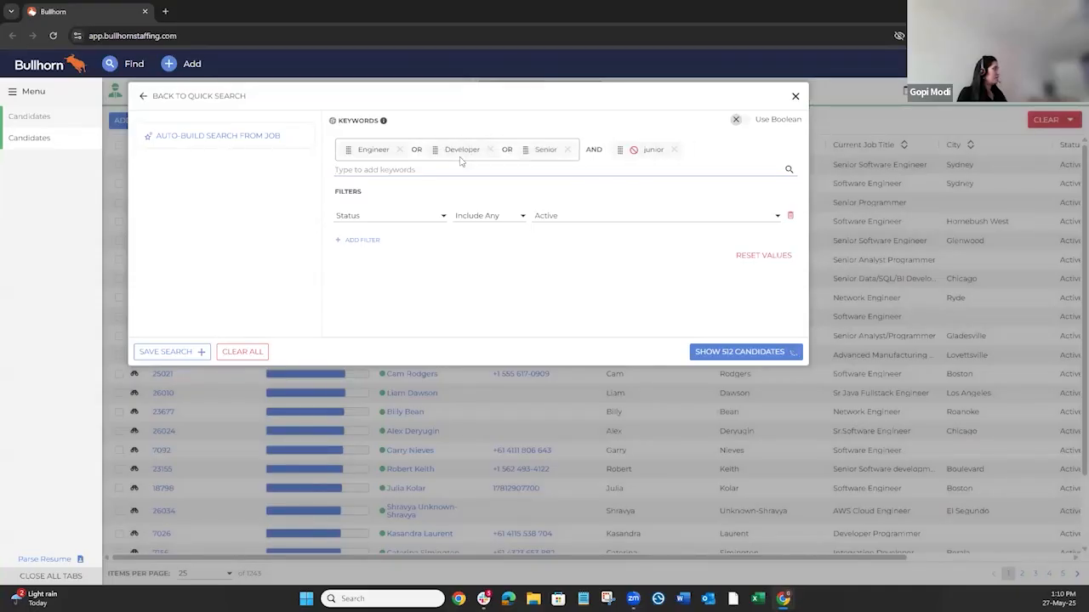
left_click_drag(541, 151, 658, 209)
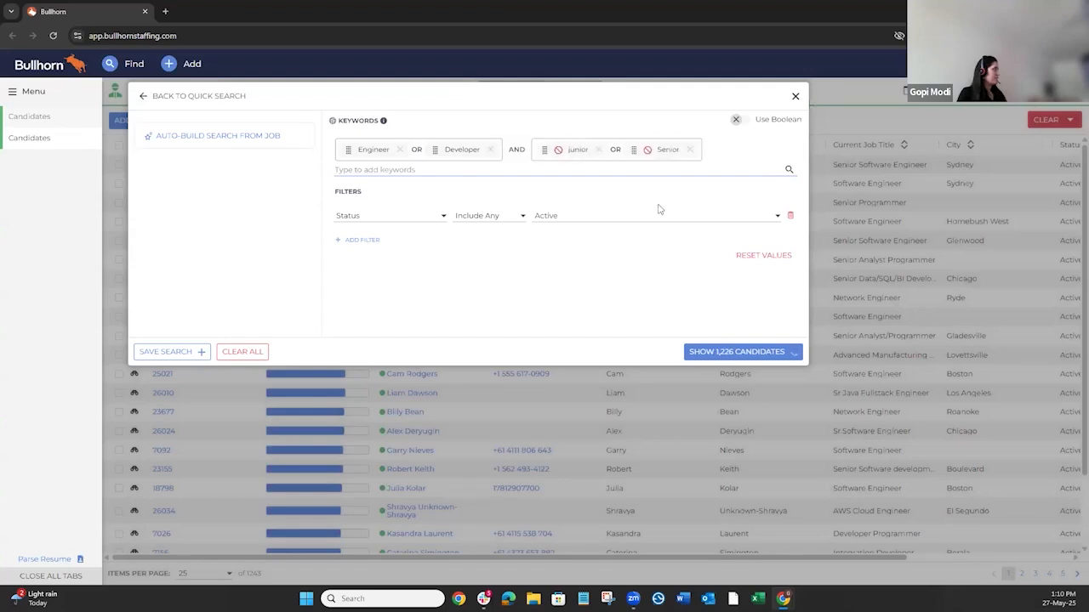
left_click(675, 155)
left_click(566, 176)
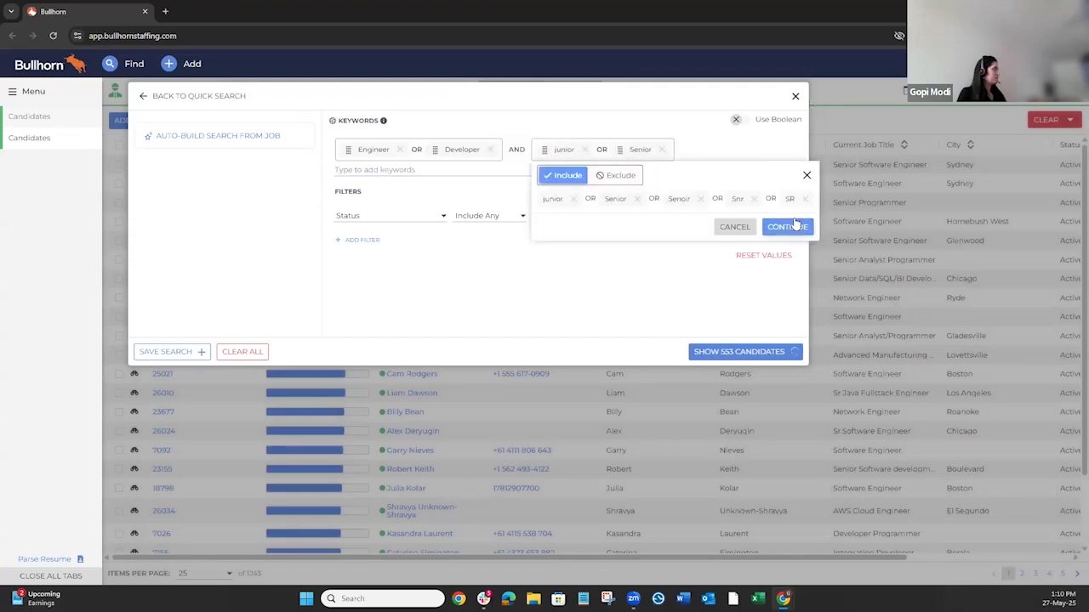
left_click(796, 226)
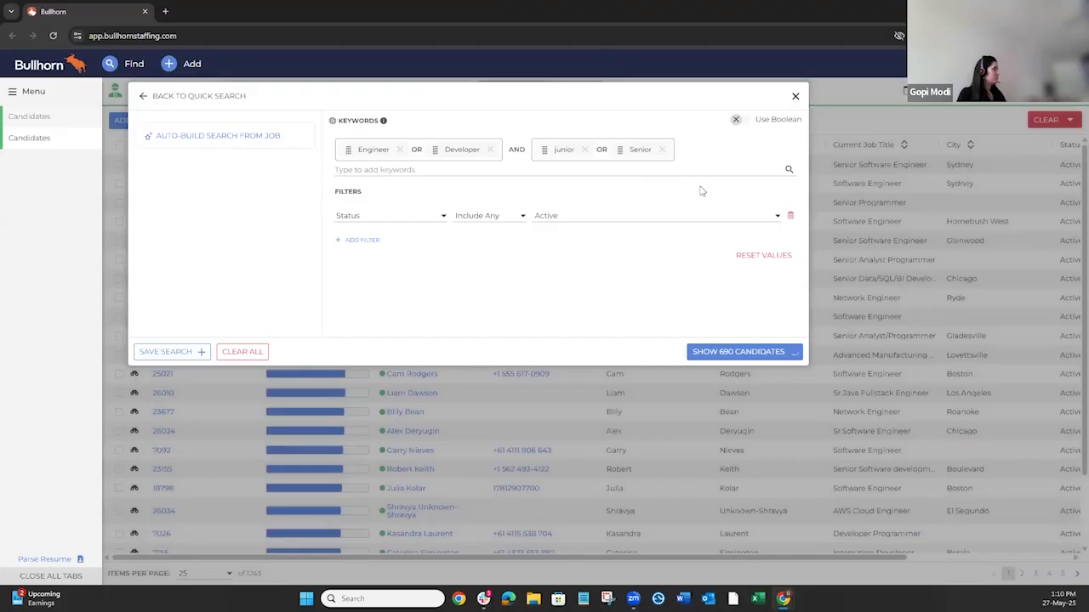
- Separate junior from the Senior group and exclude it as a keyword of its own
left_click_drag(563, 149, 699, 153)
left_click(669, 149)
left_click(691, 178)
- Add a filter on the candidate Notes field, try its Is Empty? option, and remove the filter
left_click(362, 240)
type("notes")
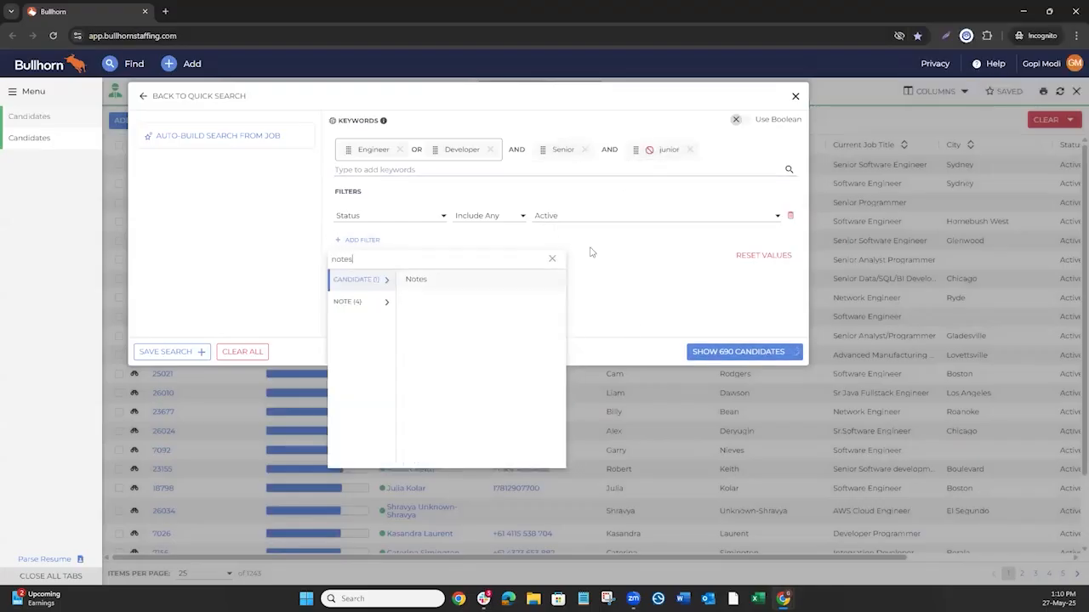
left_click(423, 279)
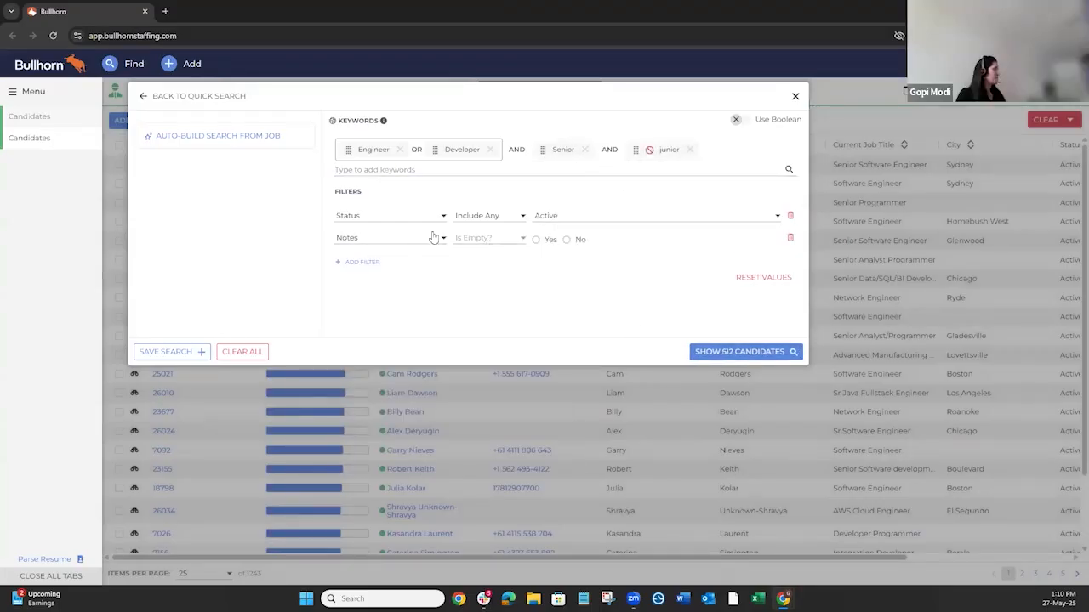
left_click(505, 218)
left_click(380, 262)
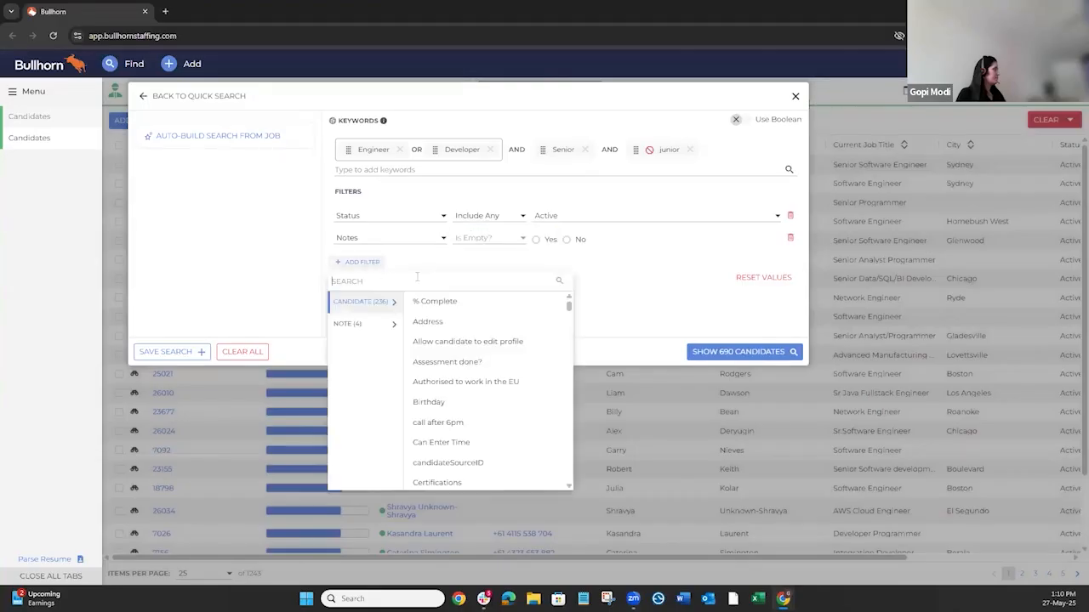
left_click(537, 245)
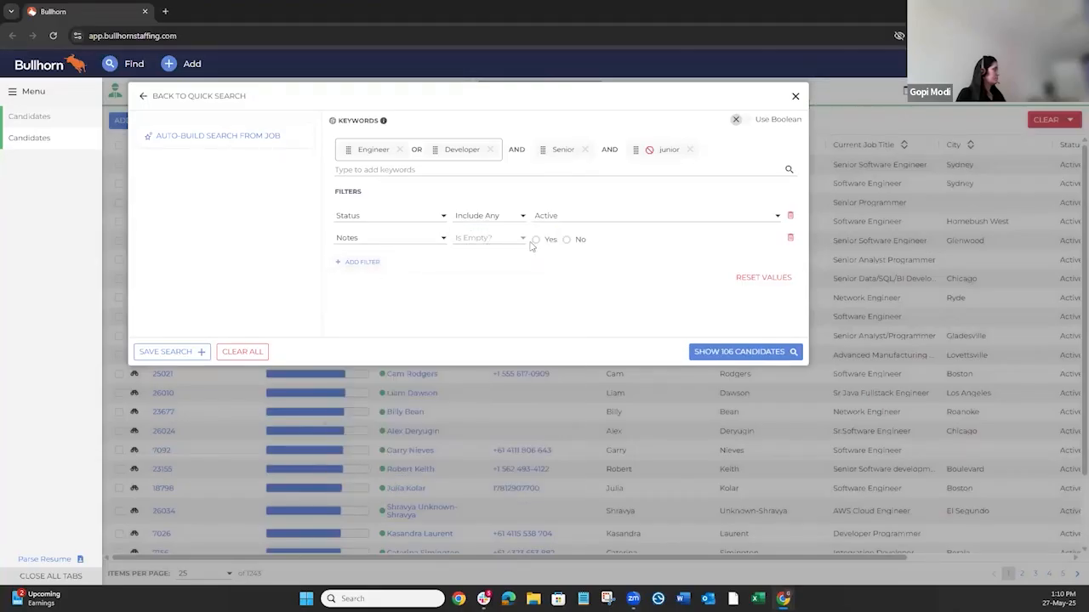
left_click(535, 240)
left_click(791, 240)
- Add a note filter on Action that includes any Prescreen notes
left_click(361, 241)
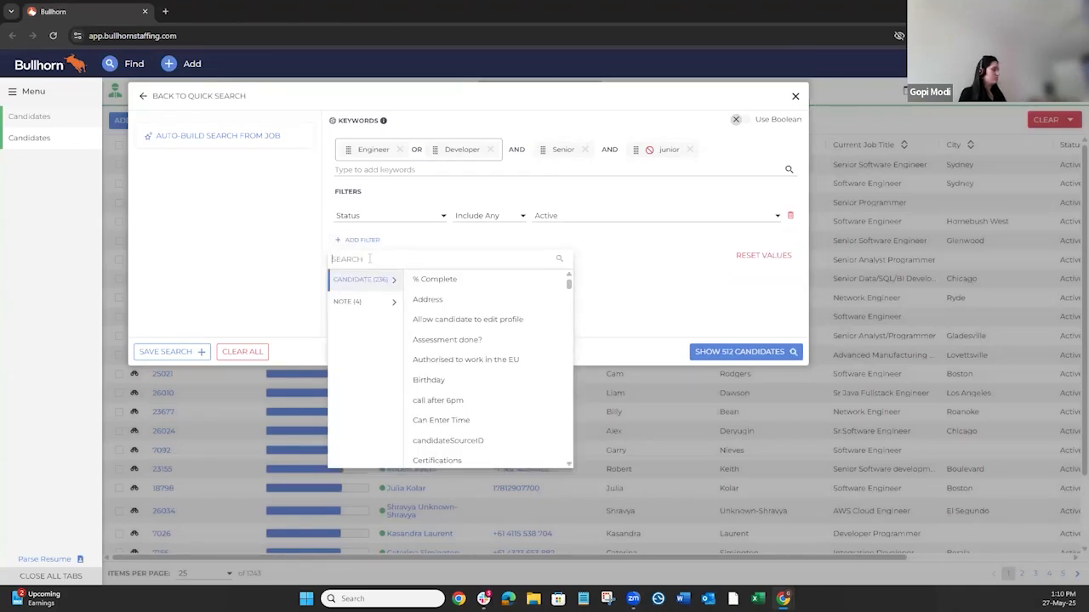
left_click(353, 303)
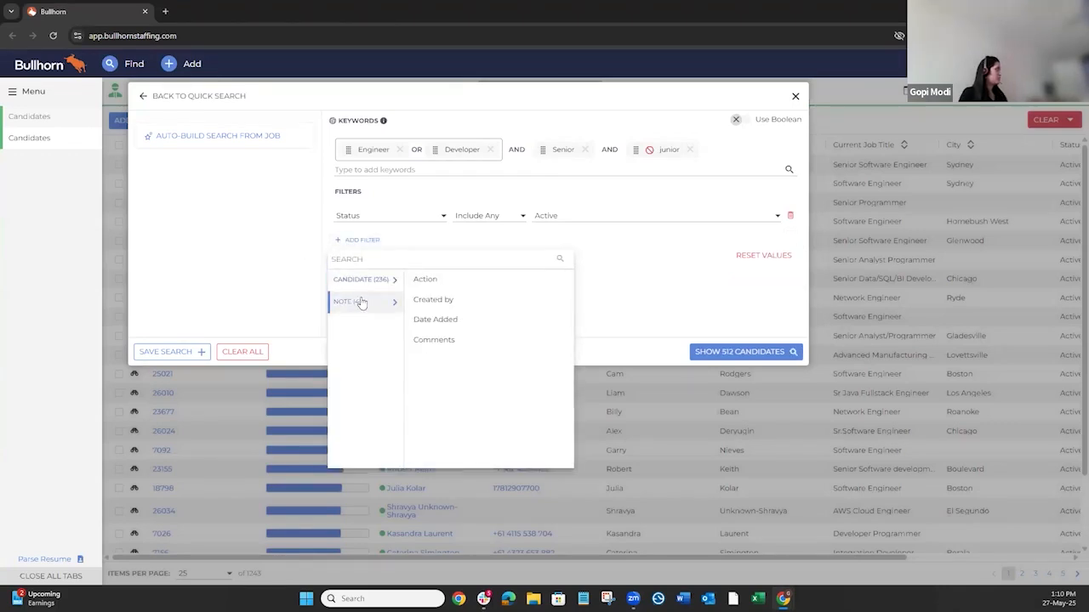
left_click(440, 281)
left_click(615, 266)
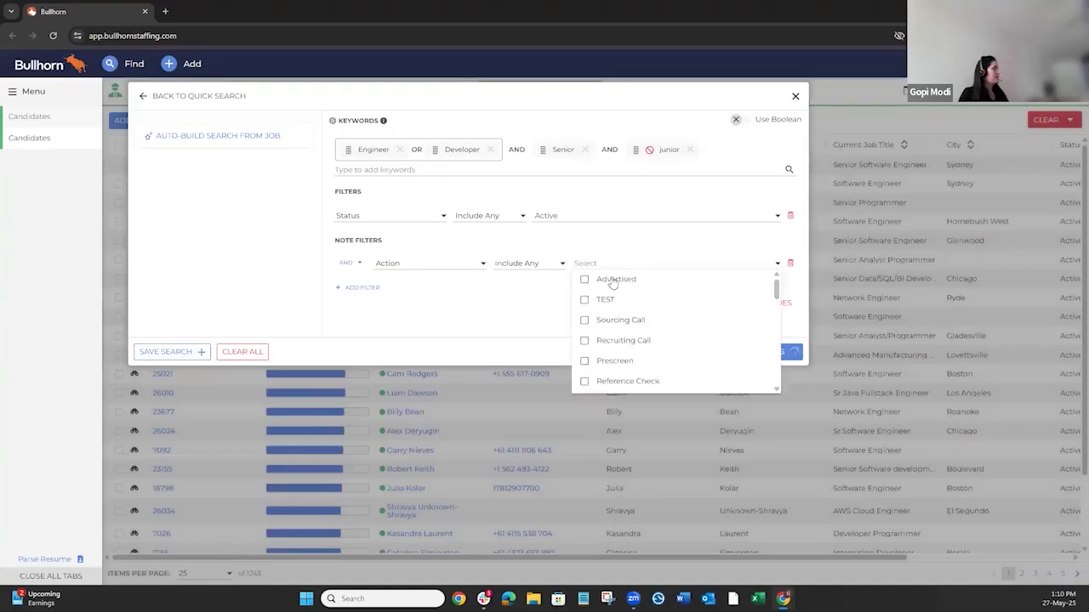
scroll(646, 345, "down", 2)
left_click(617, 304)
left_click(515, 315)
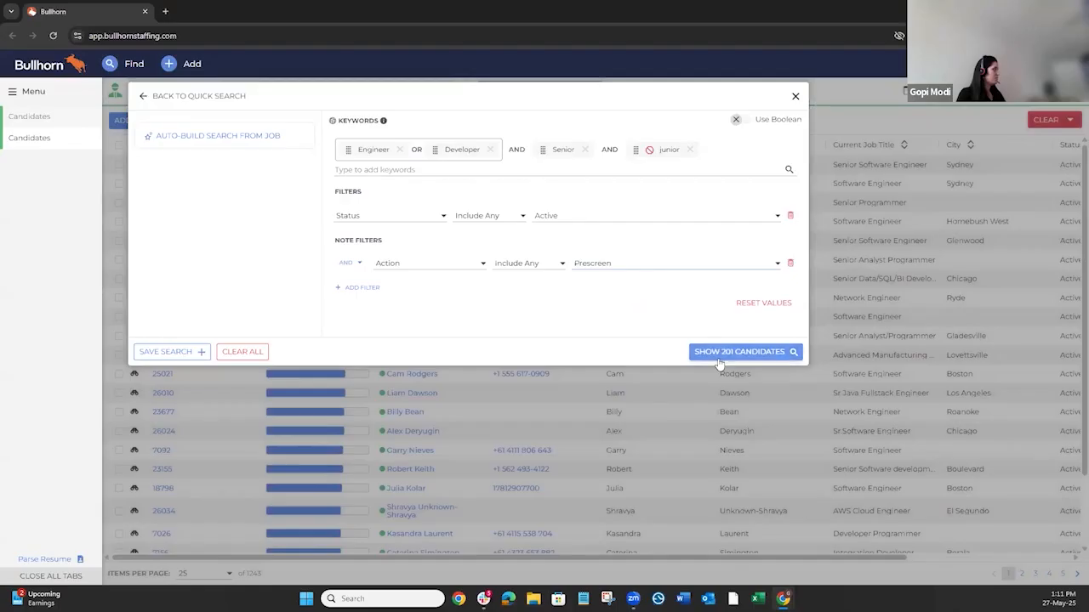
- Show the matching candidates and their total, and reopen the search to add Available to the Status filter
left_click(729, 355)
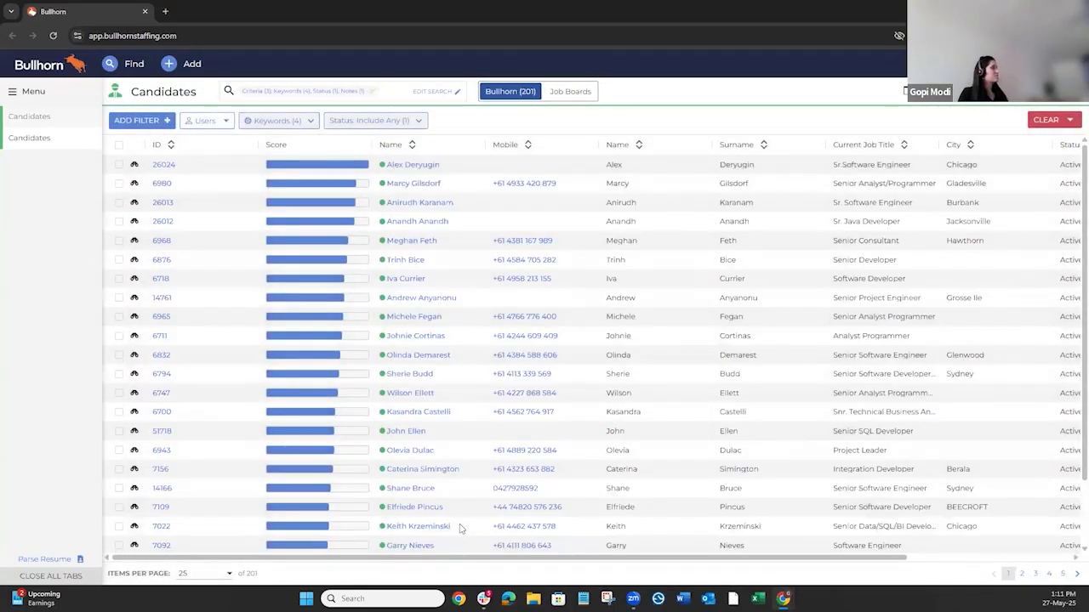
double_click(256, 575)
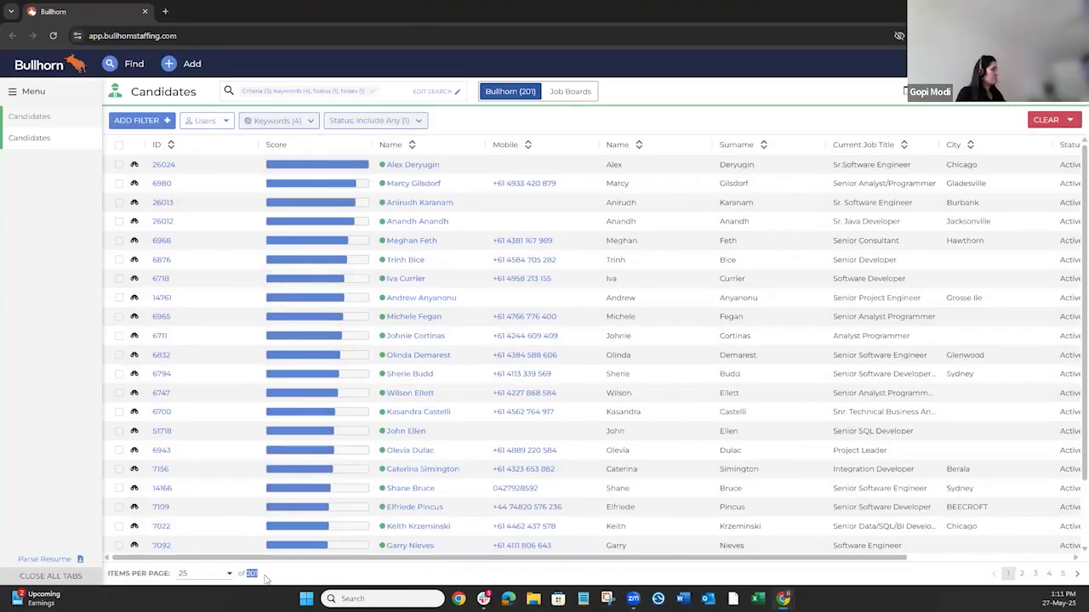
left_click(398, 92)
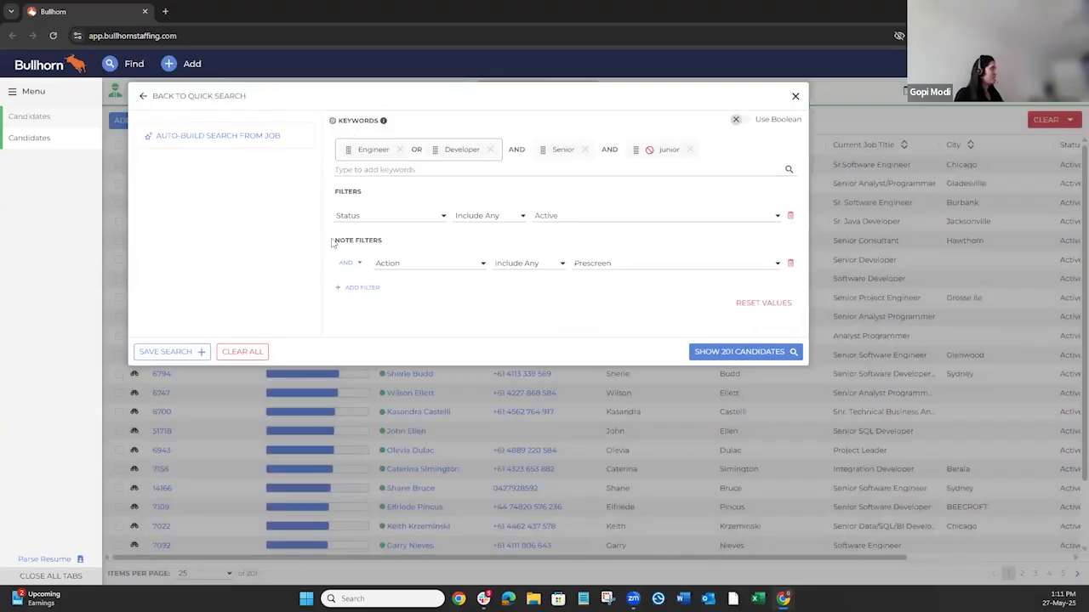
left_click(607, 218)
scroll(589, 275, "down", 3)
scroll(588, 275, "up", 2)
left_click(587, 278)
left_click(634, 224)
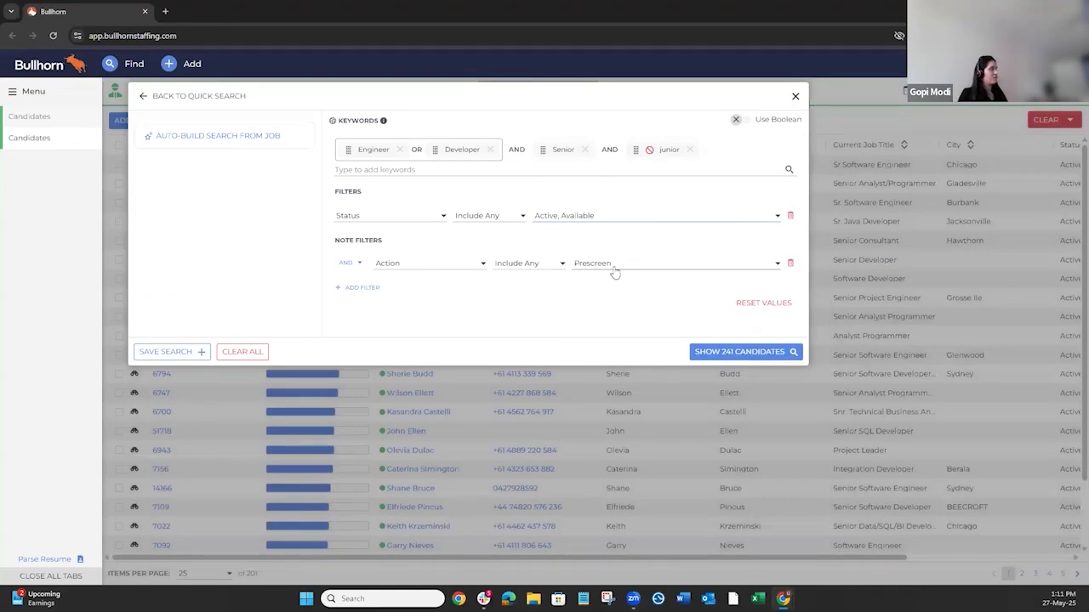
- Add the wildcard keyword dev* to the Engineer OR Developer group and show the matching candidates with their total
left_click(464, 170)
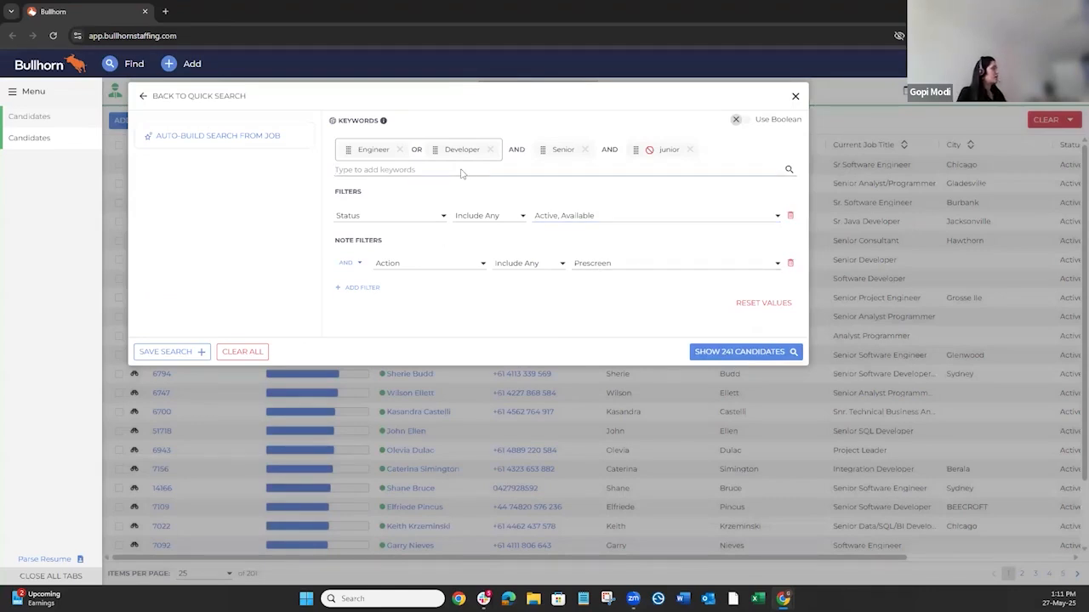
type("dev")
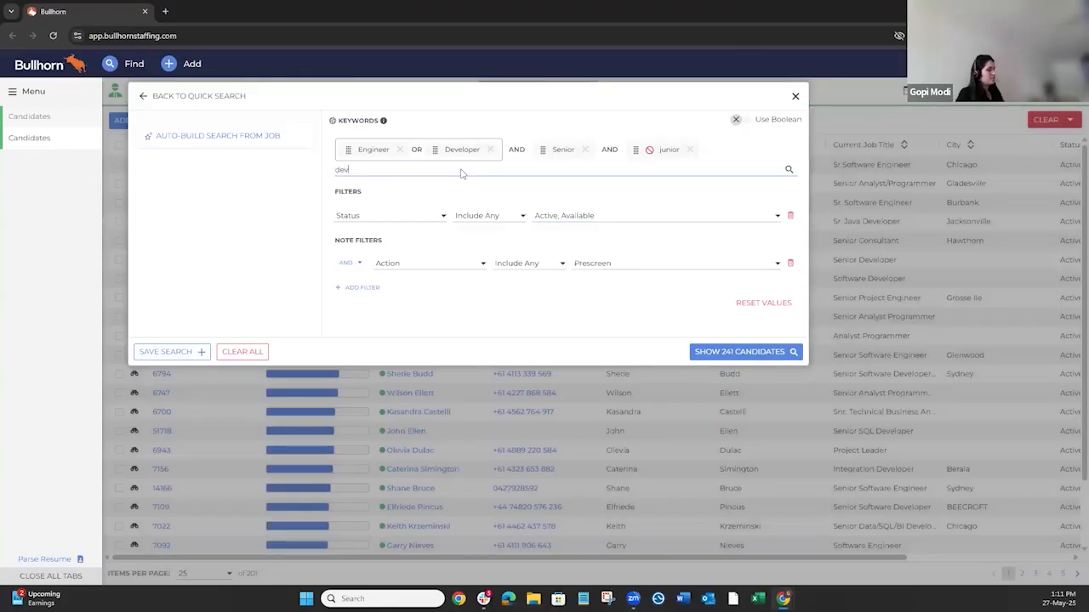
type("*")
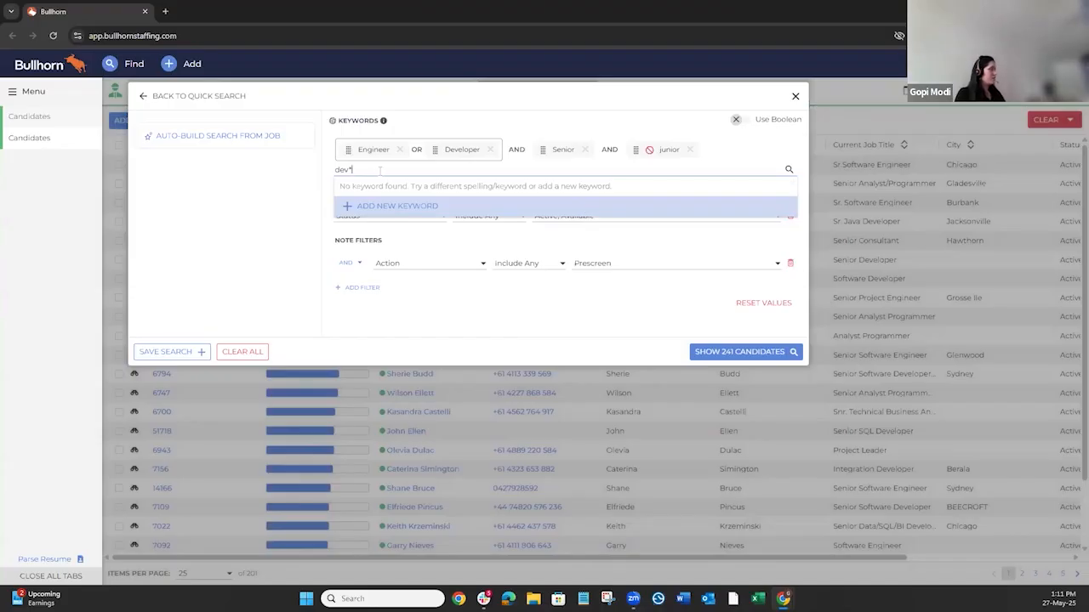
key("Return")
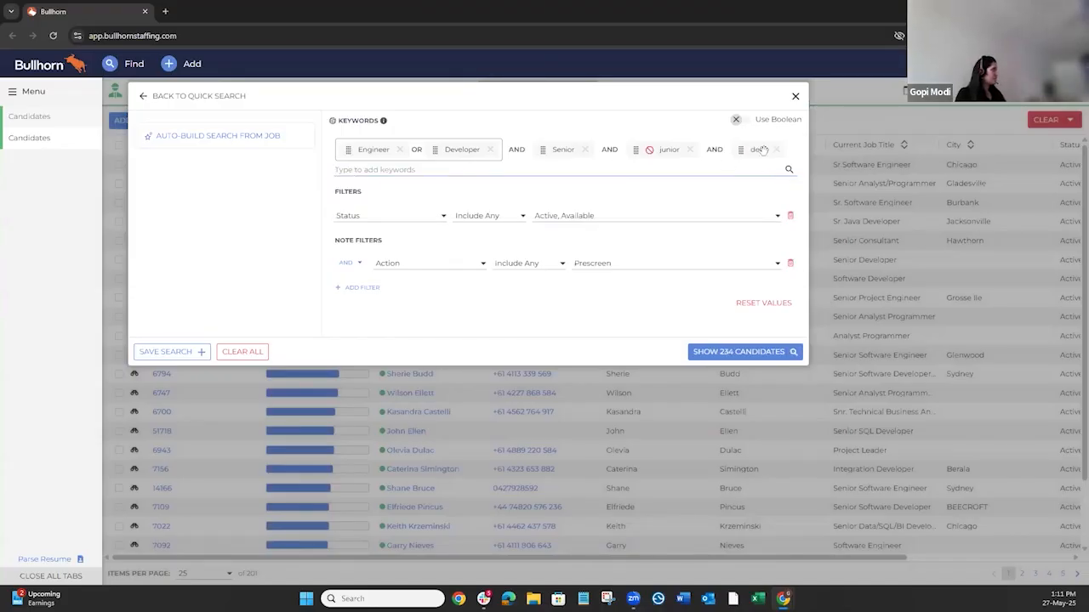
left_click_drag(765, 150, 472, 153)
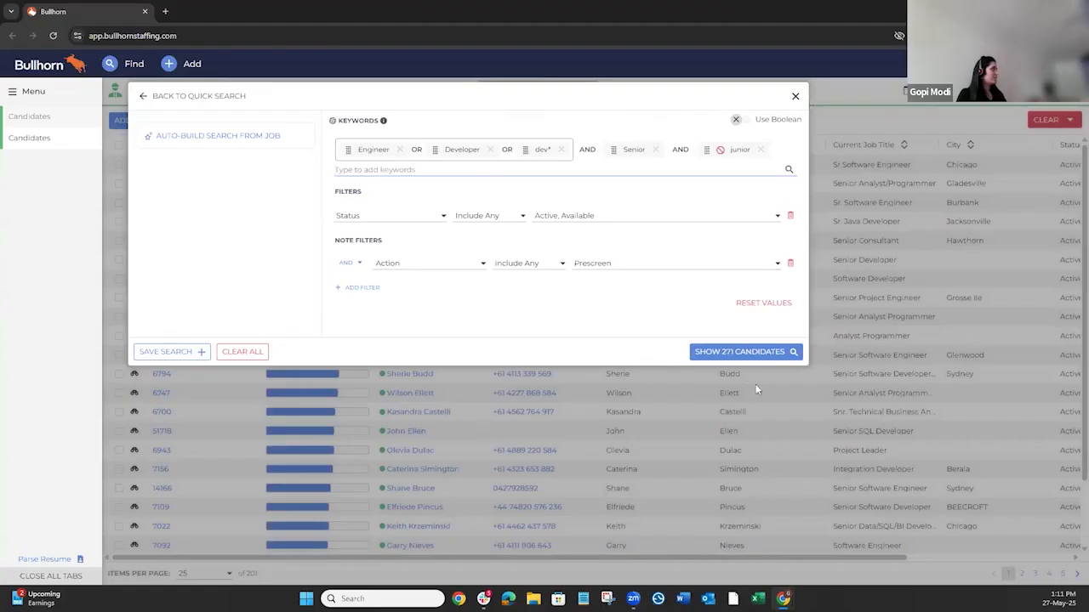
left_click(770, 352)
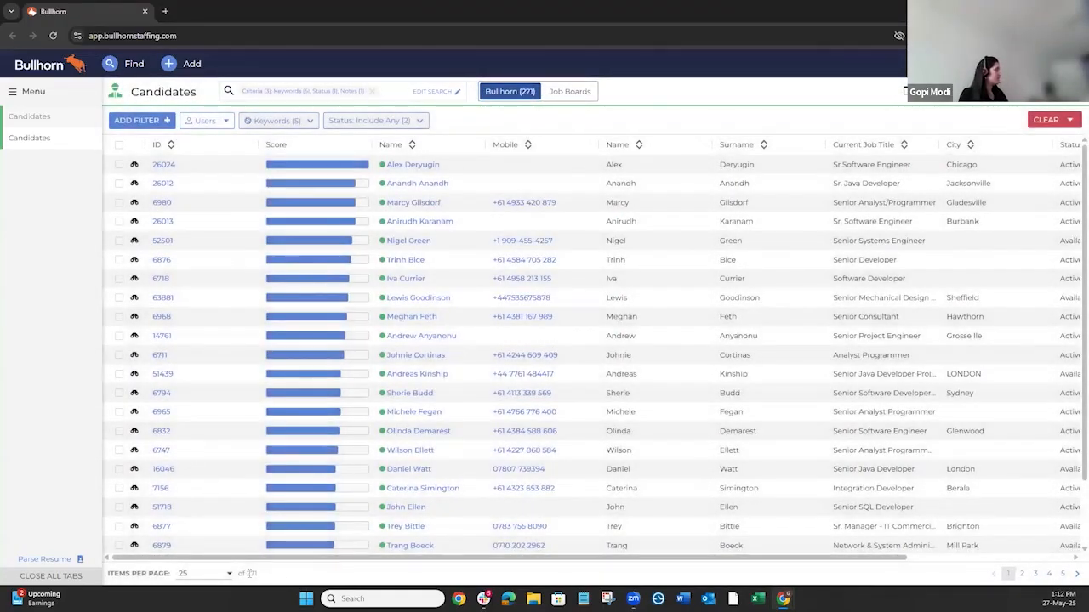
double_click(268, 577)
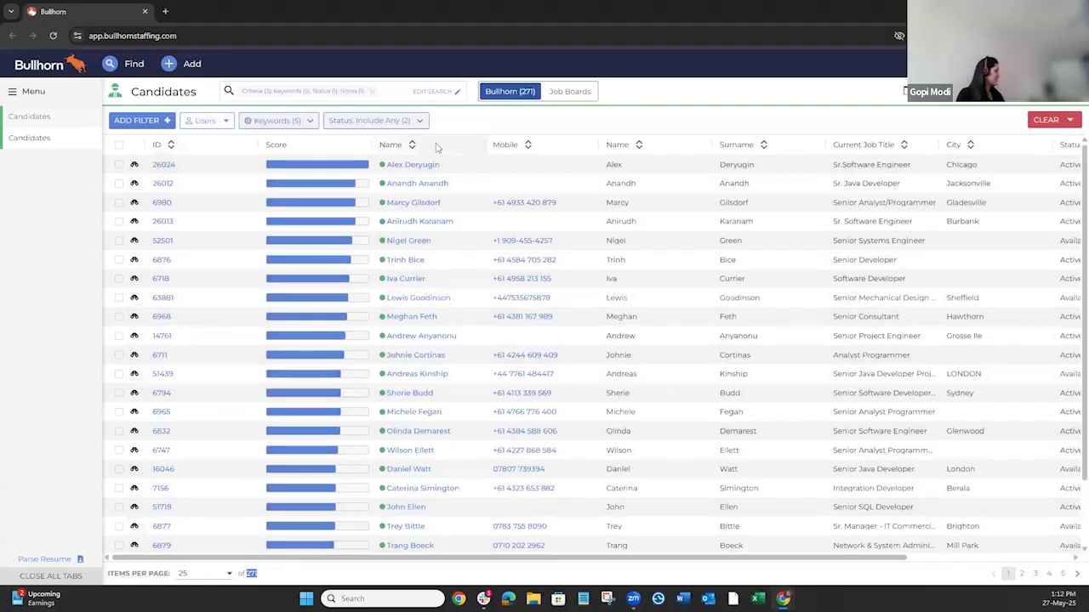
- Reopen the search criteria and review the match options available for the Status filter
left_click(398, 97)
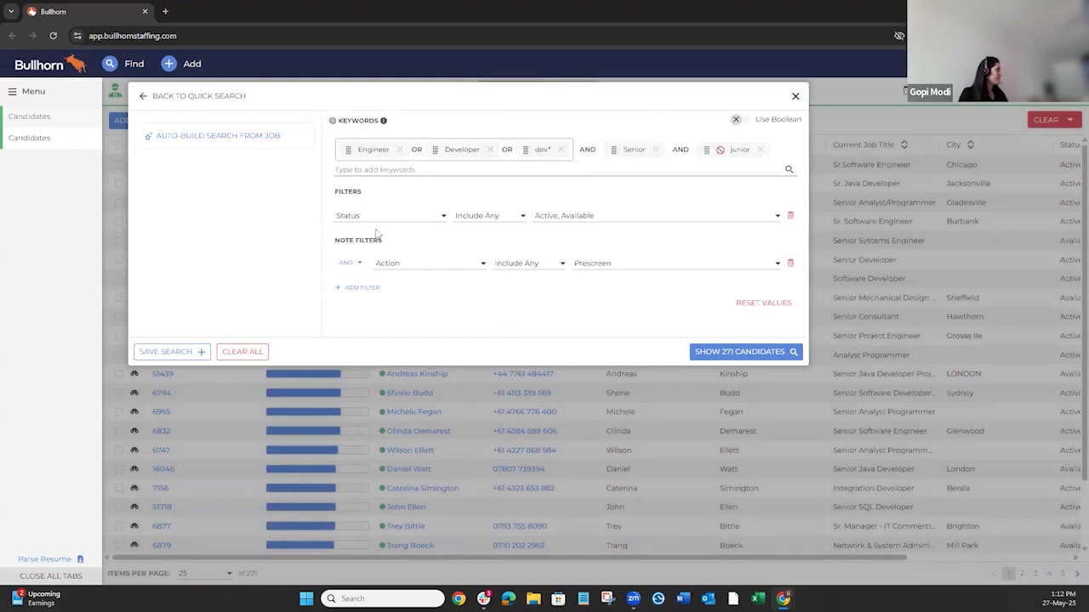
left_click(481, 219)
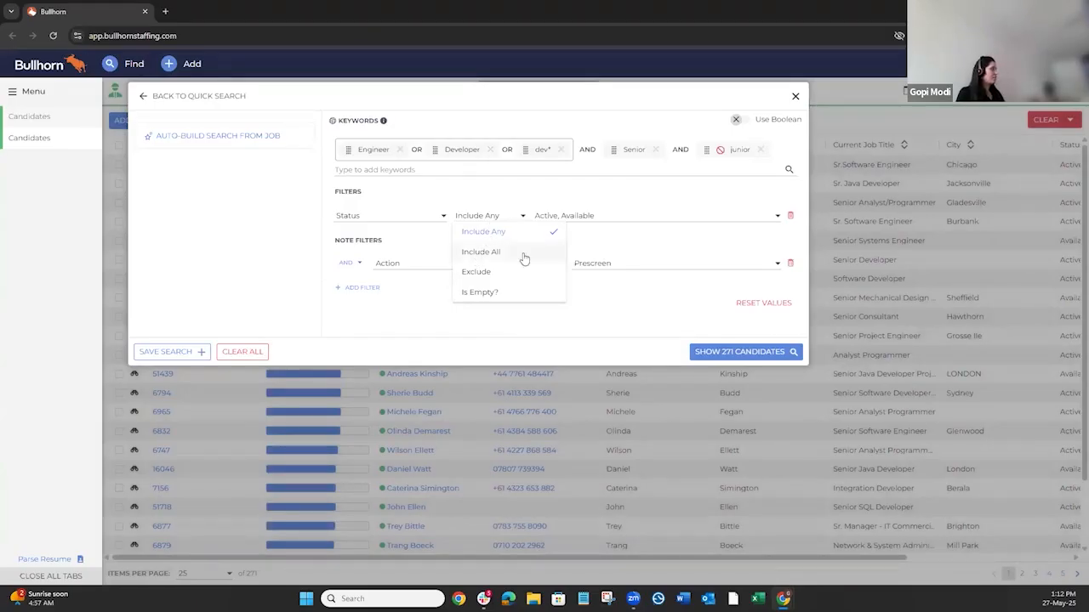
left_click(417, 319)
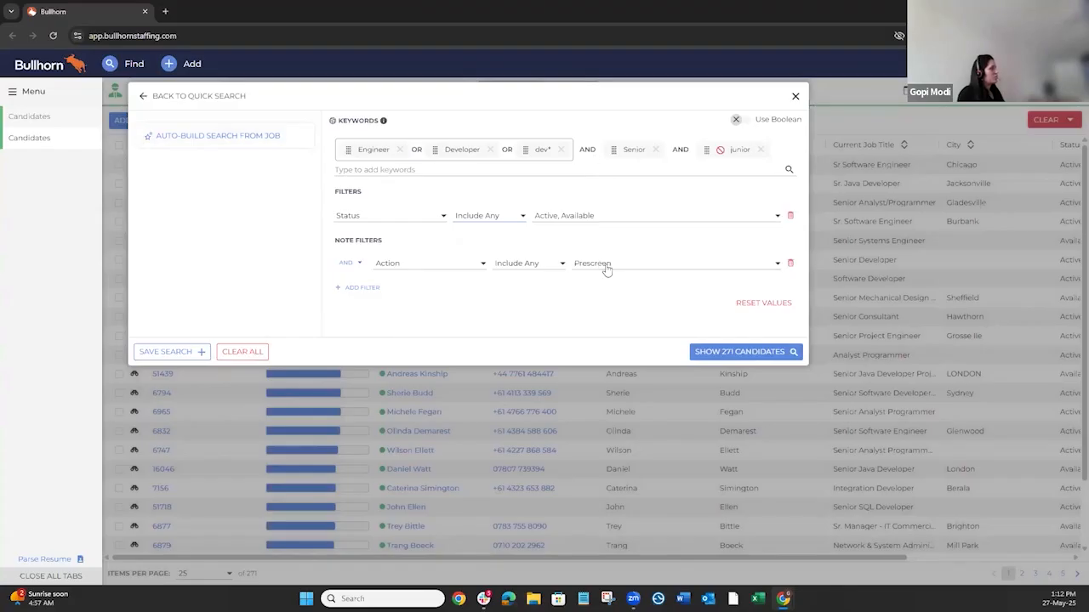
- Save the search as Public, naming it "dev job" followed by the recruiter's first name
left_click(184, 356)
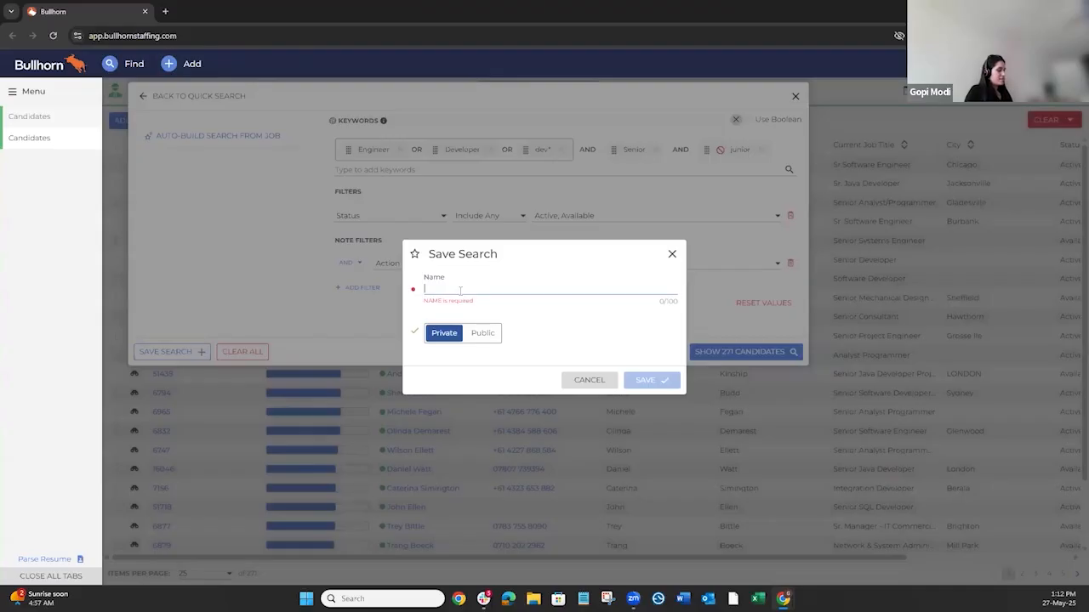
type("java")
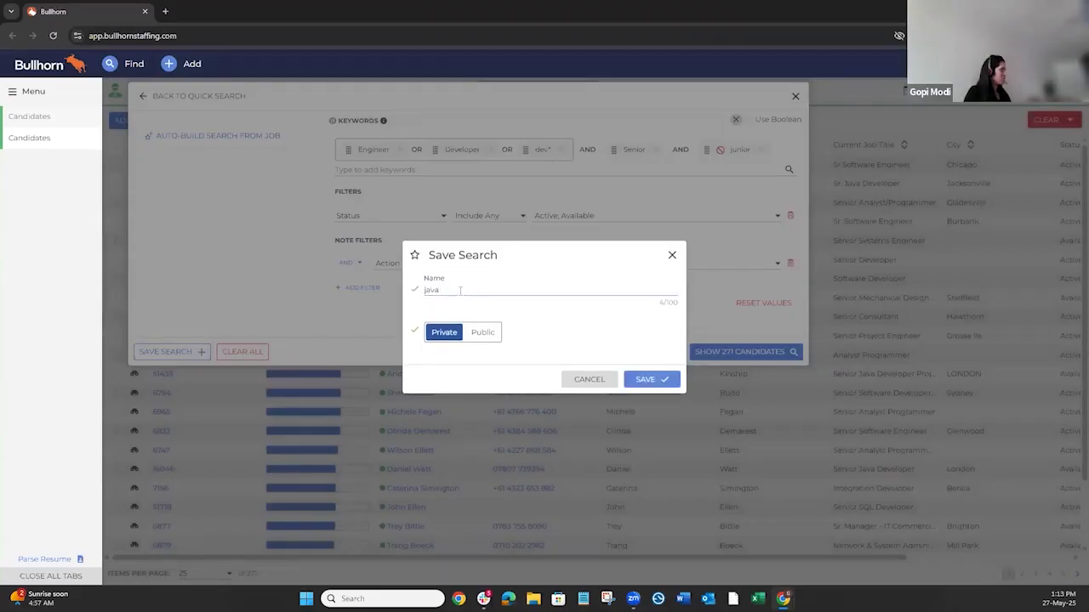
key("BackSpace")
key("BackSpace")
key("BackSpace")
key("BackSpace")
type("dev job gopi")
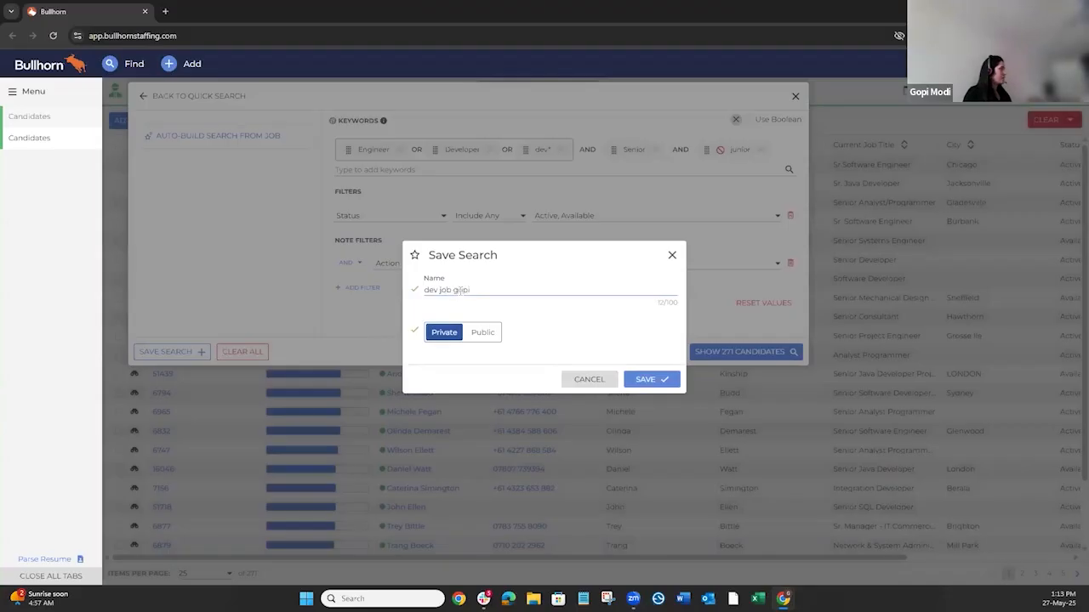
left_click(482, 332)
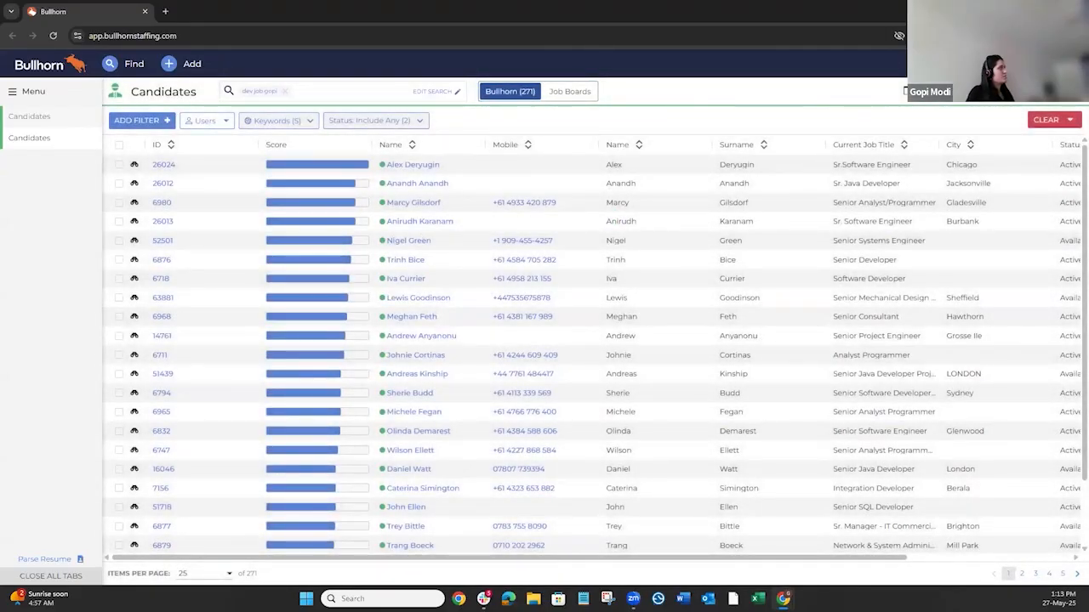
- View the saved searches and compare them with the shared favourites in the classic Candidates list
left_click(959, 91)
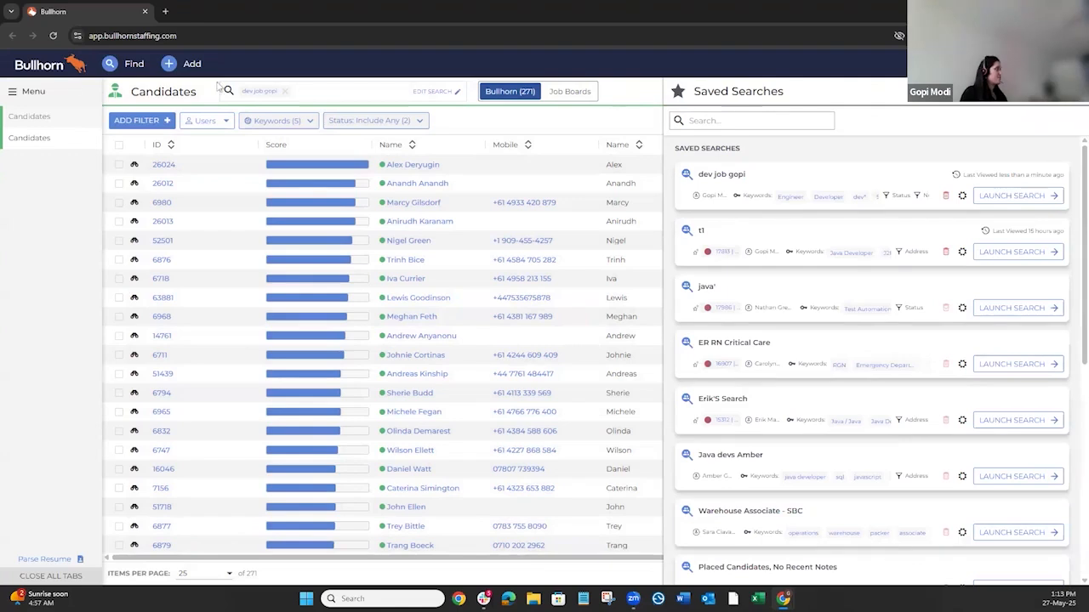
left_click(42, 116)
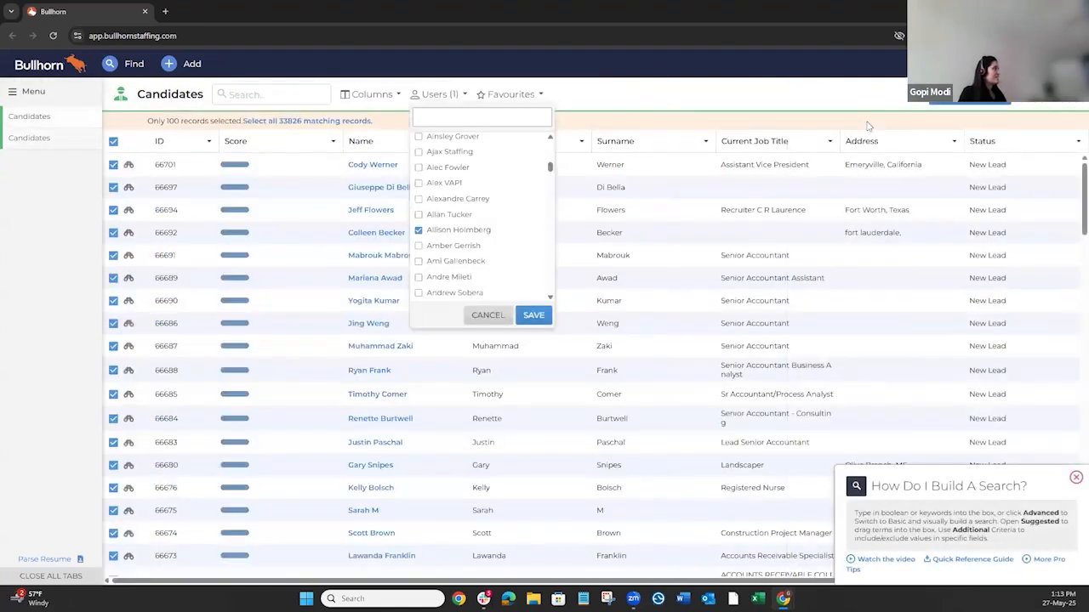
left_click(515, 95)
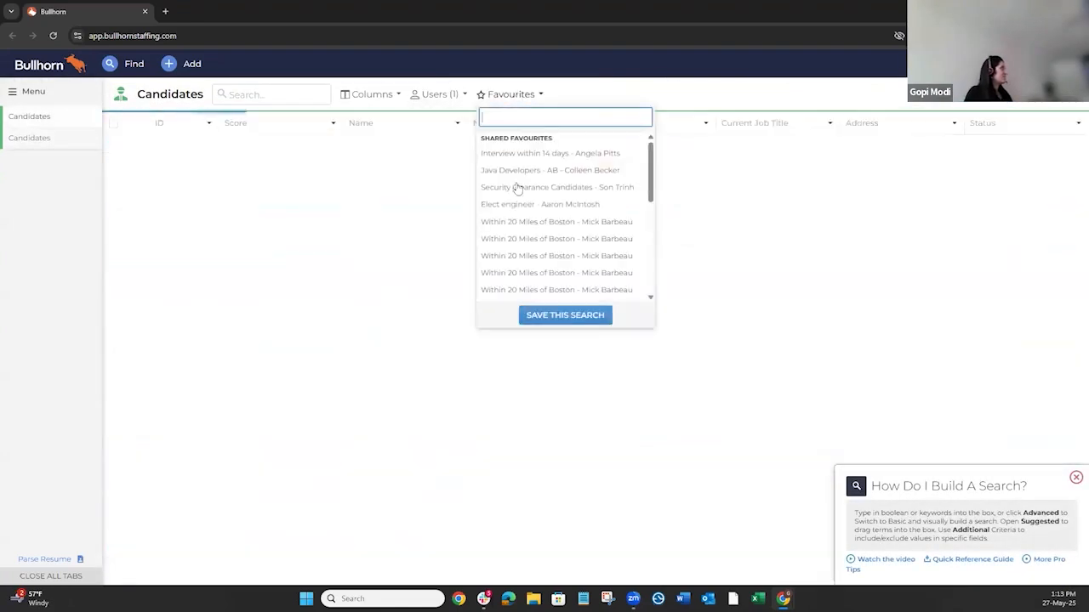
scroll(532, 204, "down", 5)
left_click(98, 141)
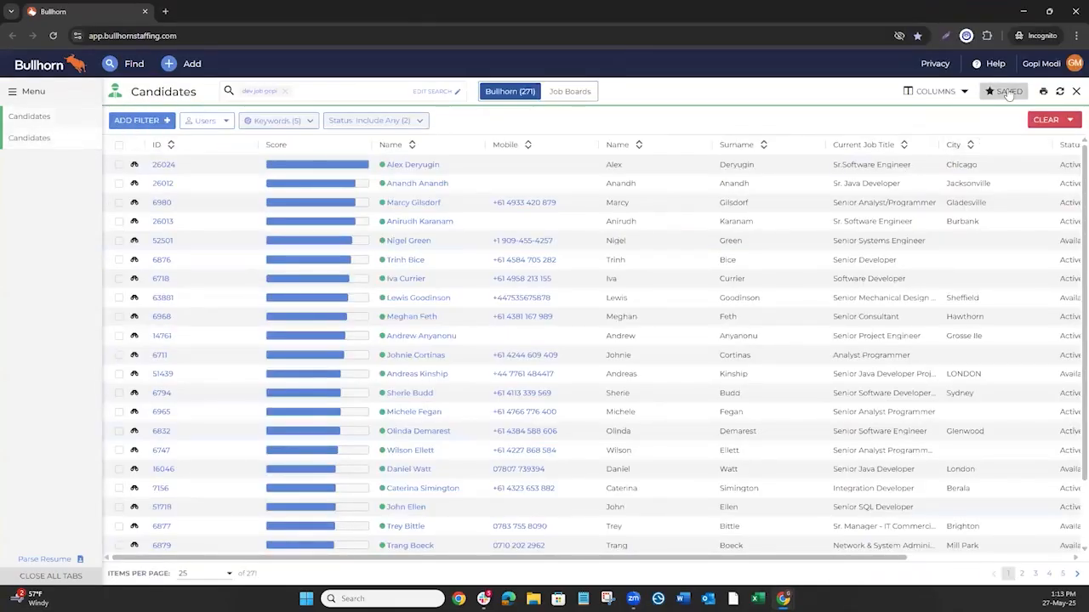
- Browse the saved searches in the new Candidates list and view the access options of the newly saved search
left_click(1008, 91)
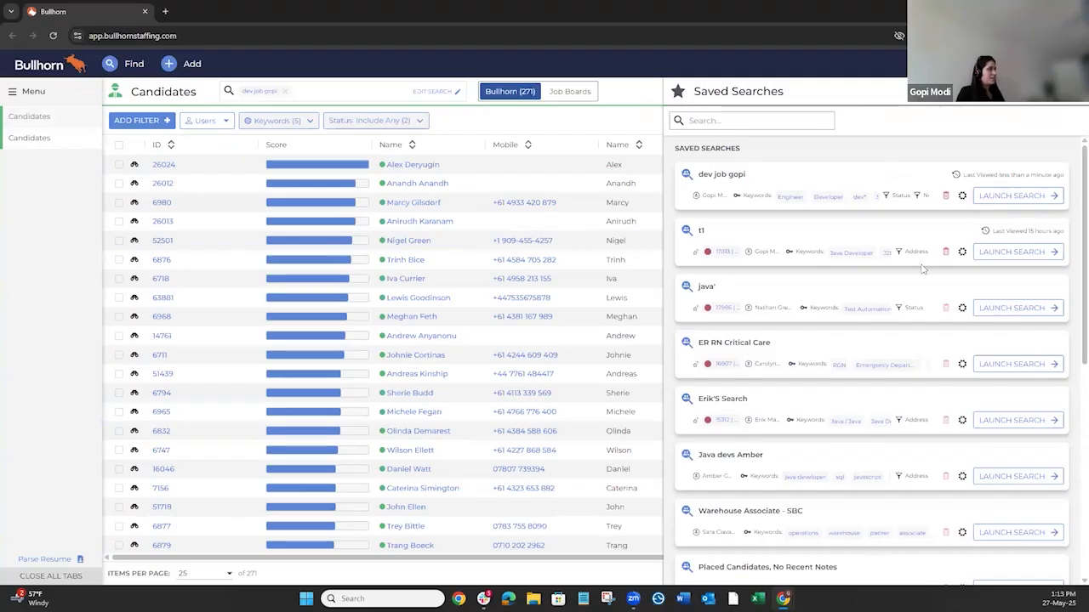
scroll(872, 328, "down", 5)
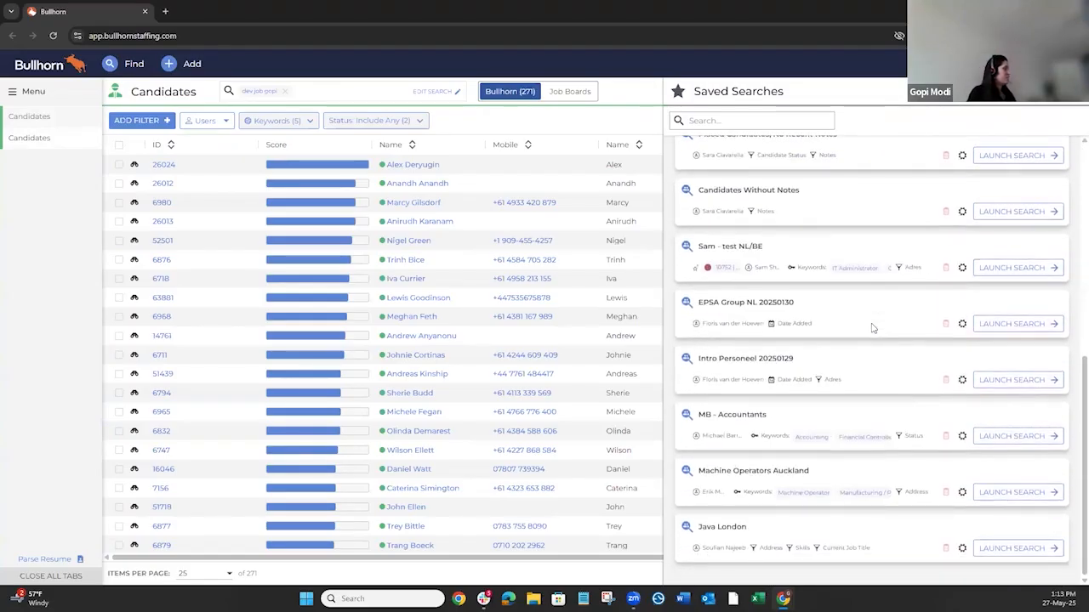
scroll(872, 329, "up", 5)
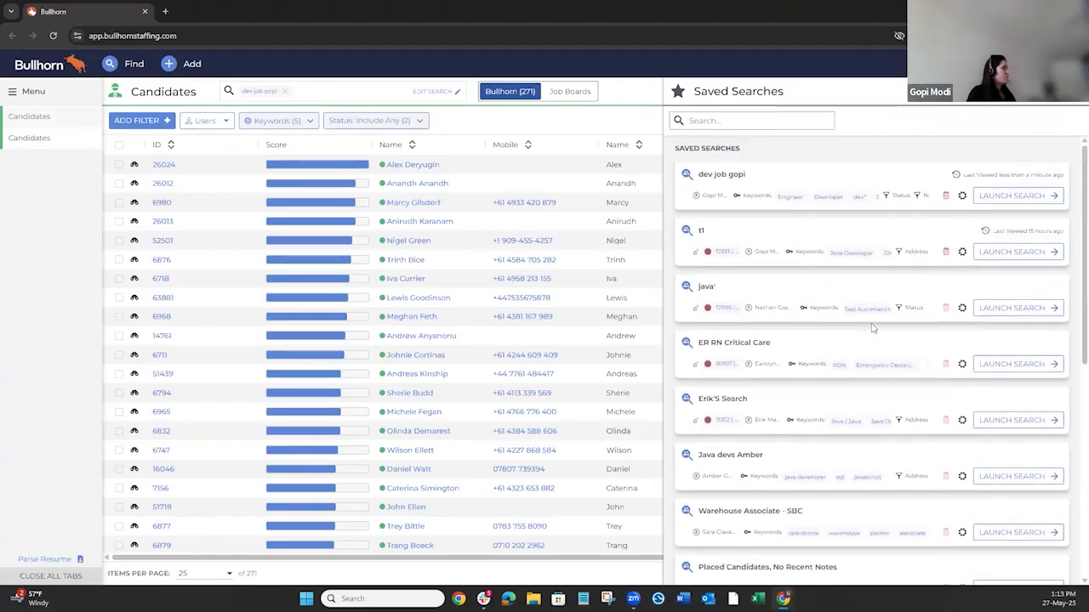
left_click(962, 196)
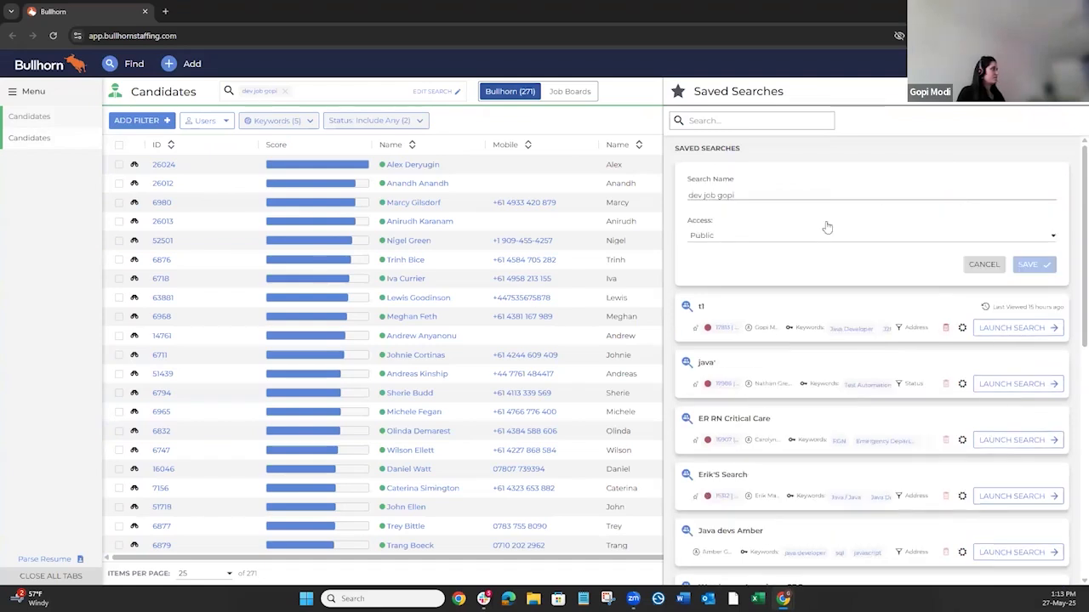
left_click(734, 242)
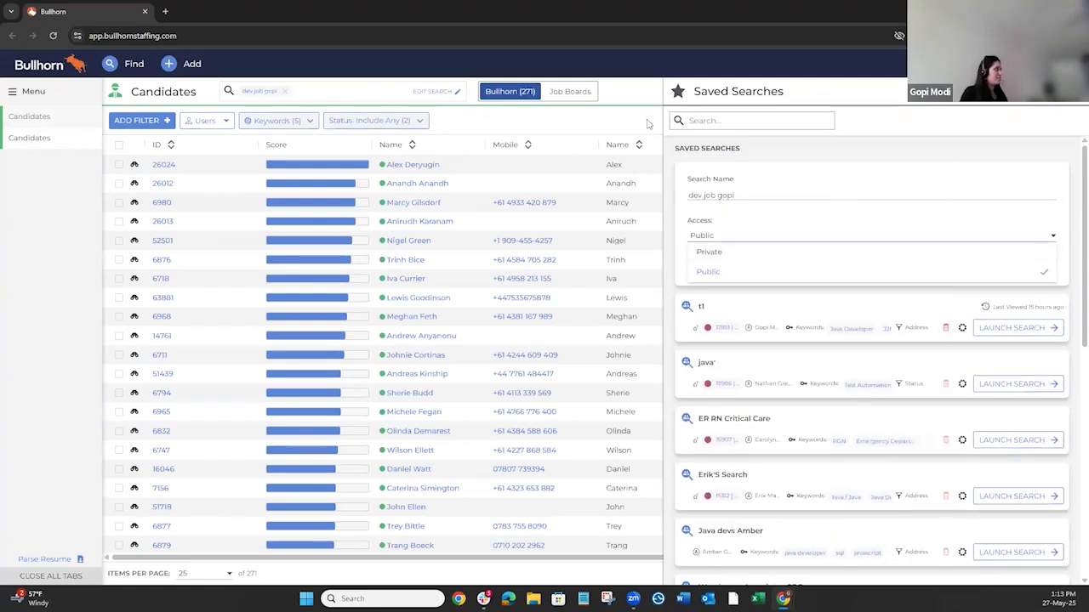
left_click(801, 149)
left_click(335, 197)
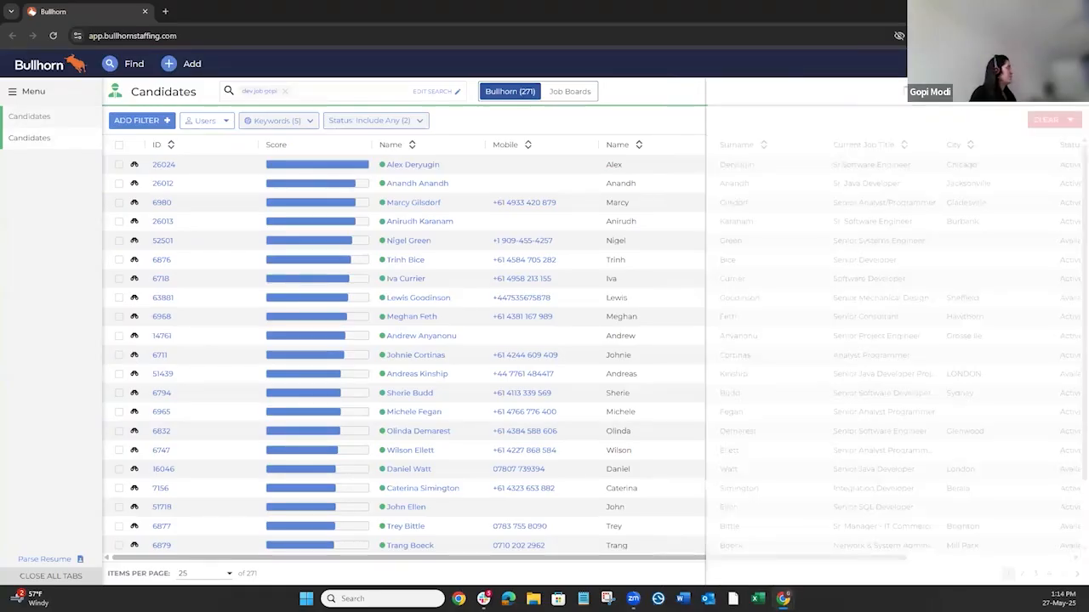
- Clear all search criteria and auto-build a new advanced search from the Java Developer job at Bose Corporation
left_click(332, 91)
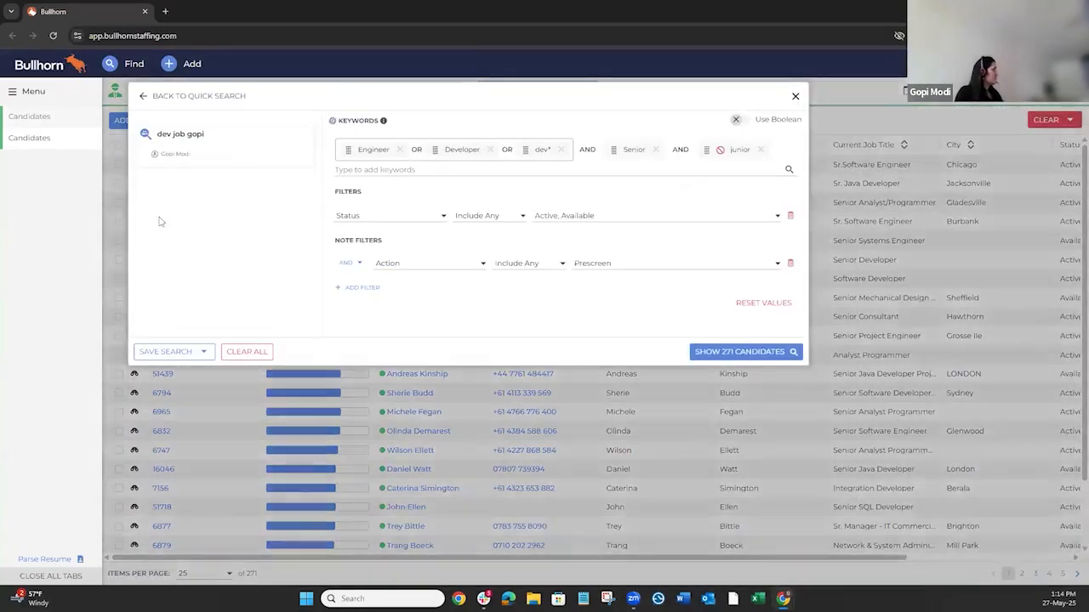
left_click(246, 353)
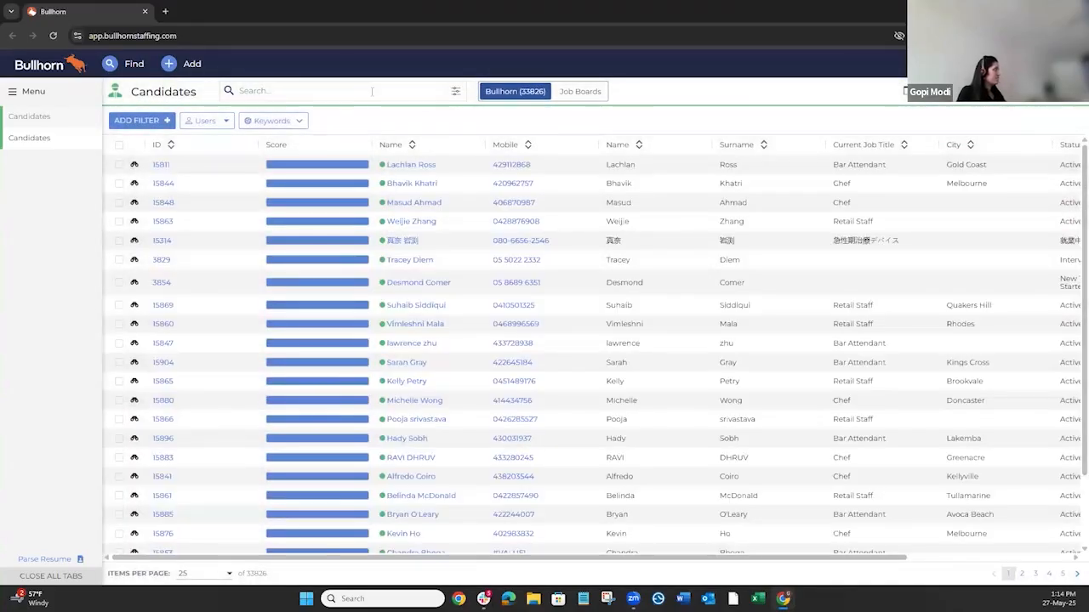
left_click(364, 94)
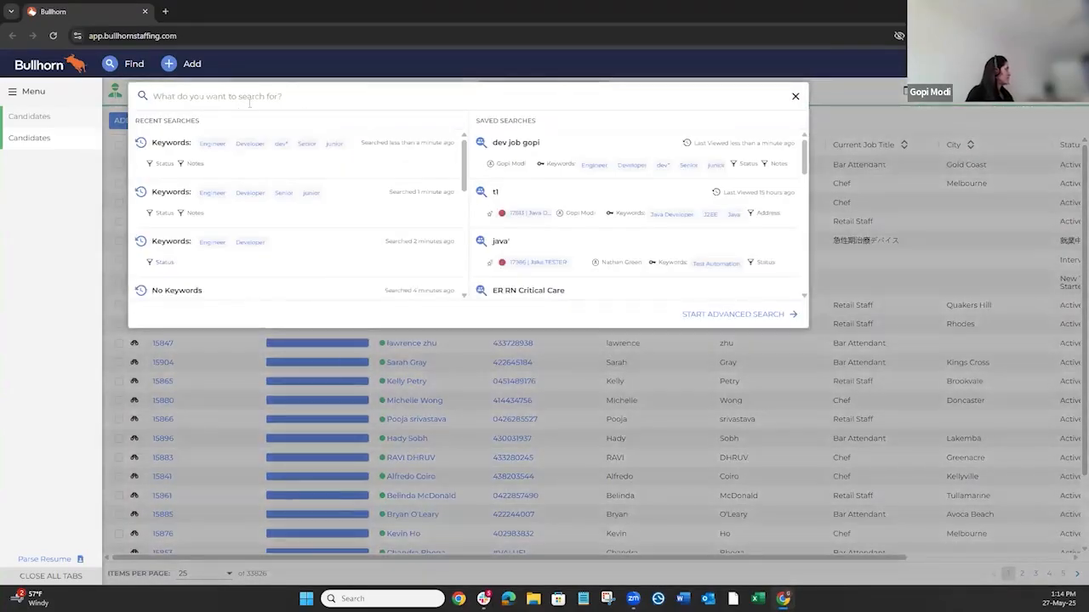
left_click(753, 314)
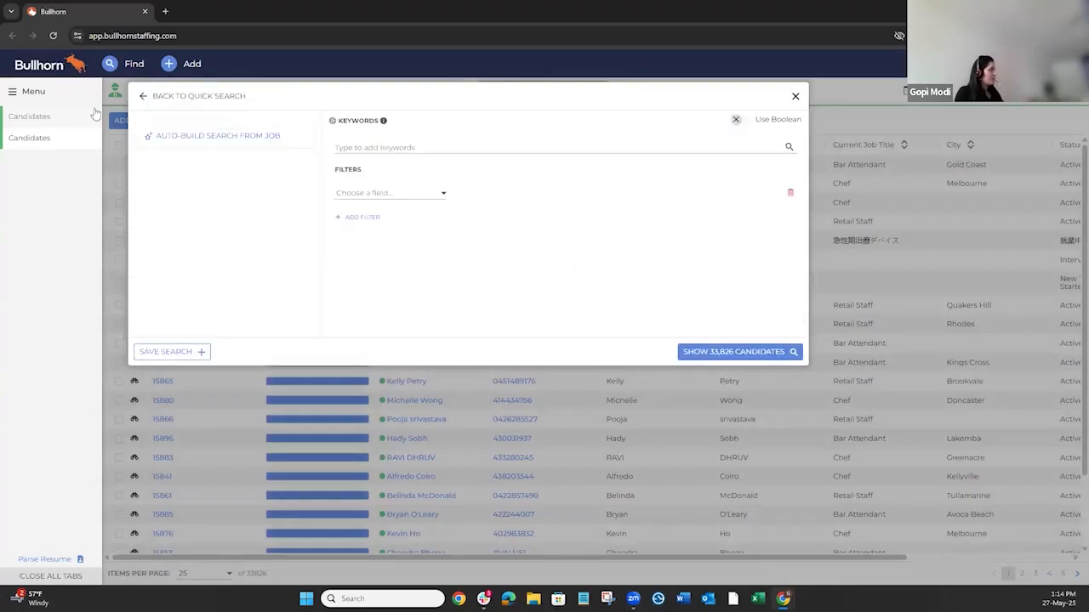
left_click(187, 139)
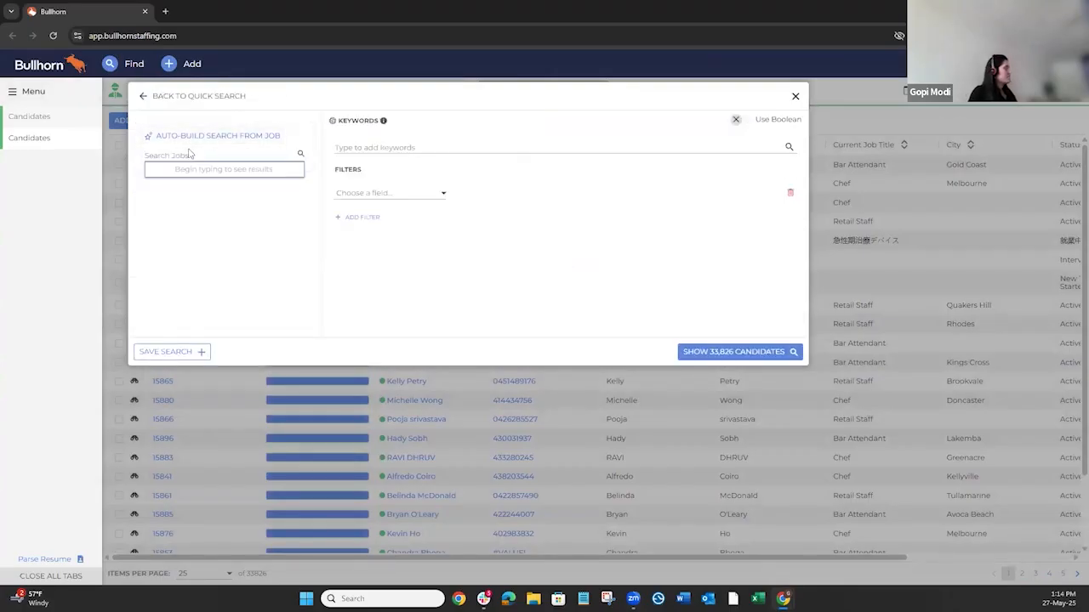
type("java developer")
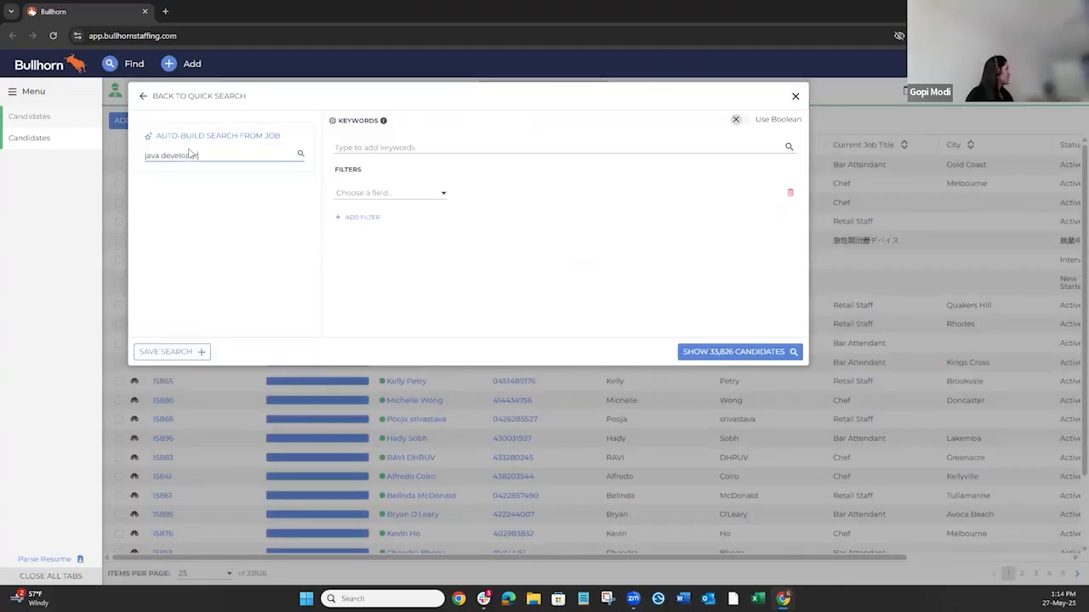
left_click(245, 196)
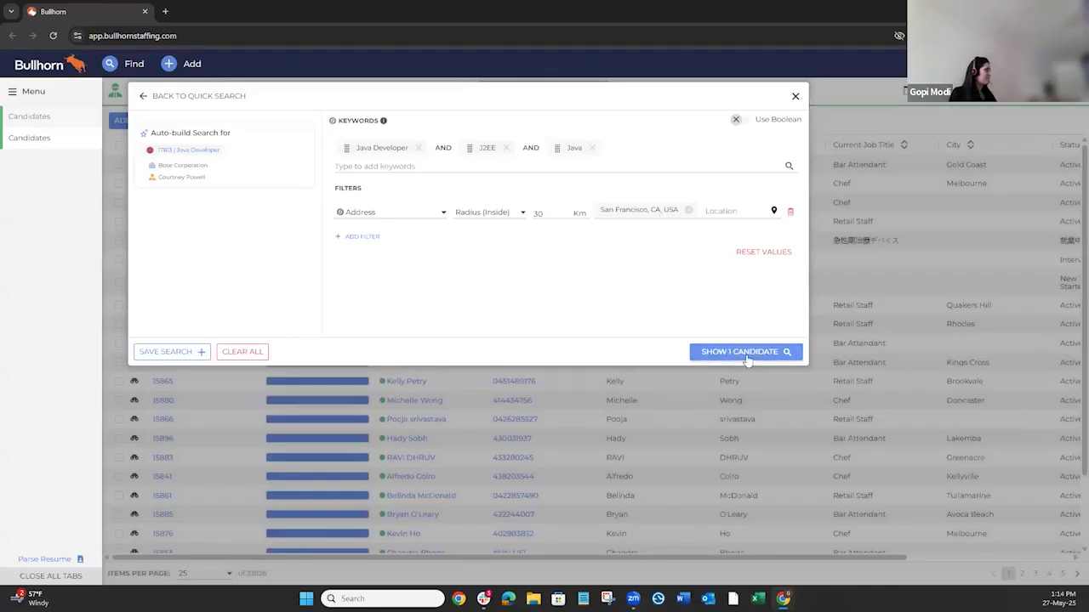
- Remove the Address filter, combine the keywords Java Developer, J2EE and Java with OR, and show the matching candidates
left_click(790, 212)
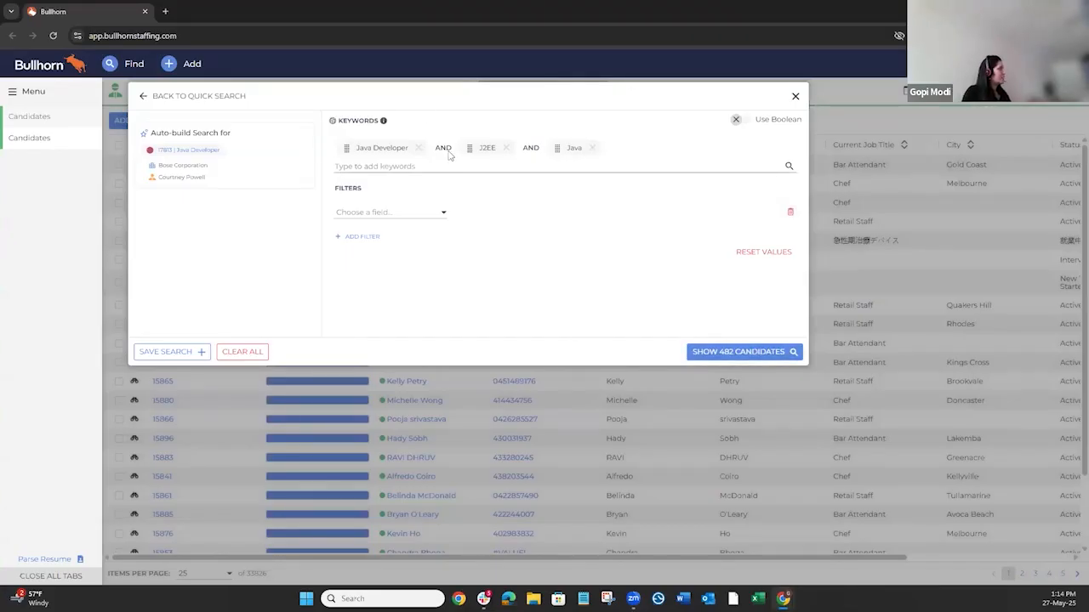
left_click_drag(496, 149, 412, 150)
mouse_move(559, 152)
left_mouse_down()
mouse_move(544, 129)
mouse_move(500, 151)
mouse_move(550, 163)
left_mouse_up()
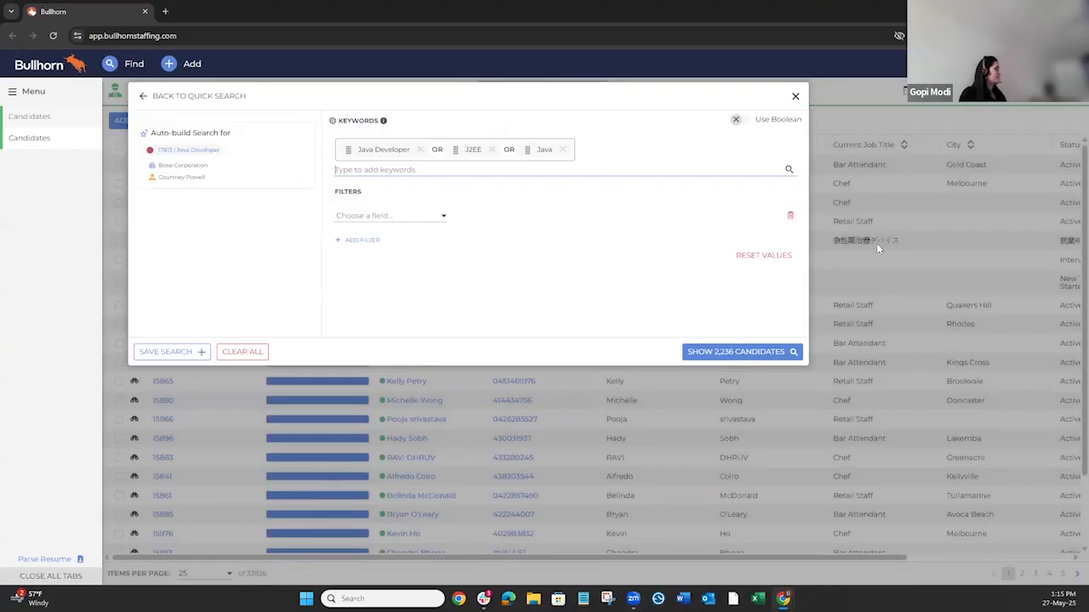
left_click(736, 352)
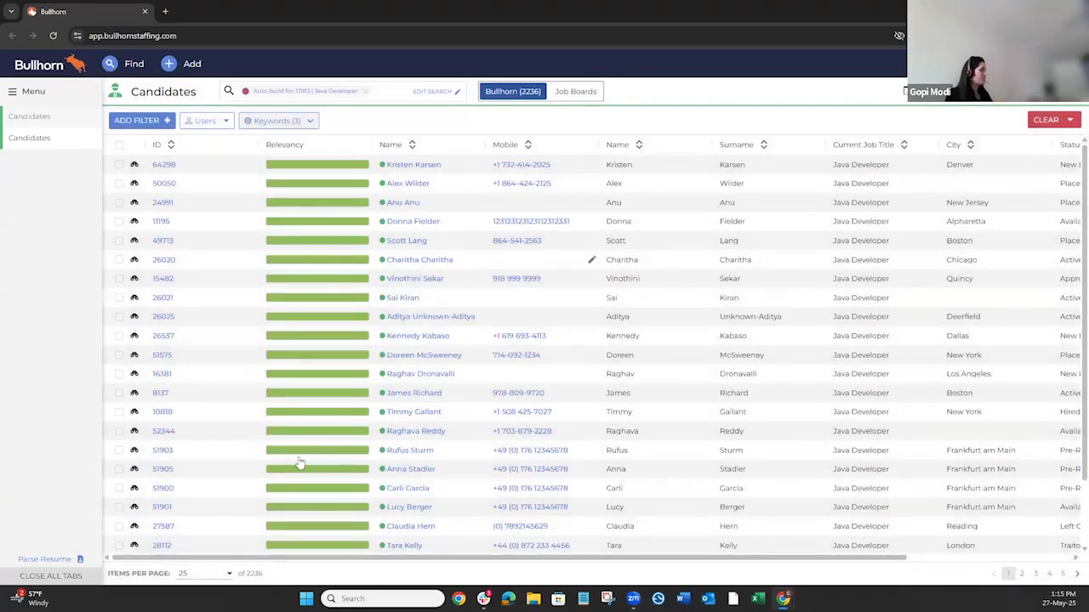
double_click(287, 579)
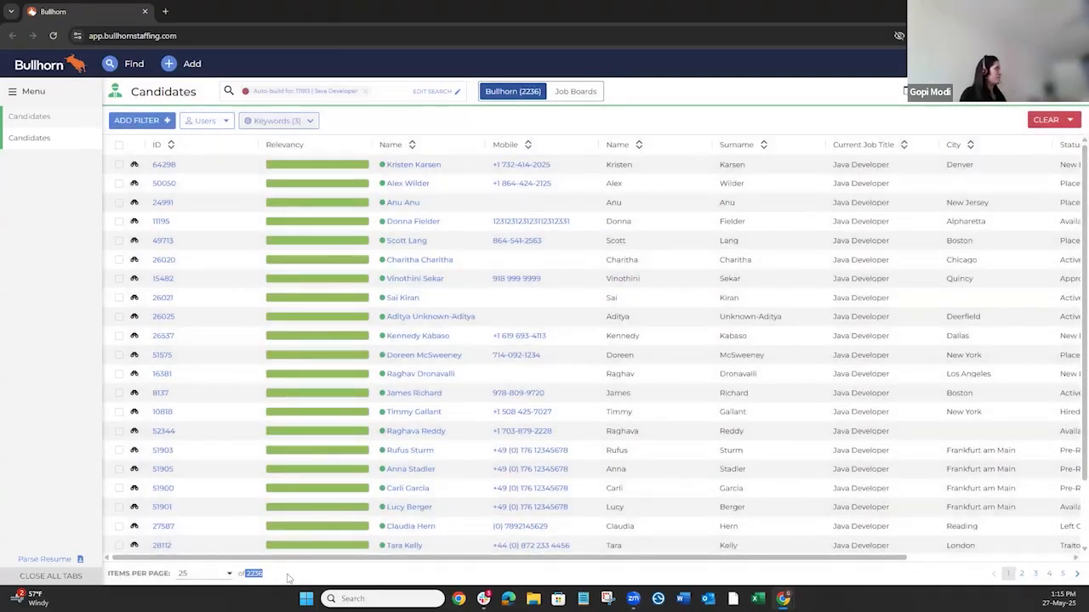
- Reopen the auto-built search and browse the list of recent searches on the quick search page
left_click(379, 94)
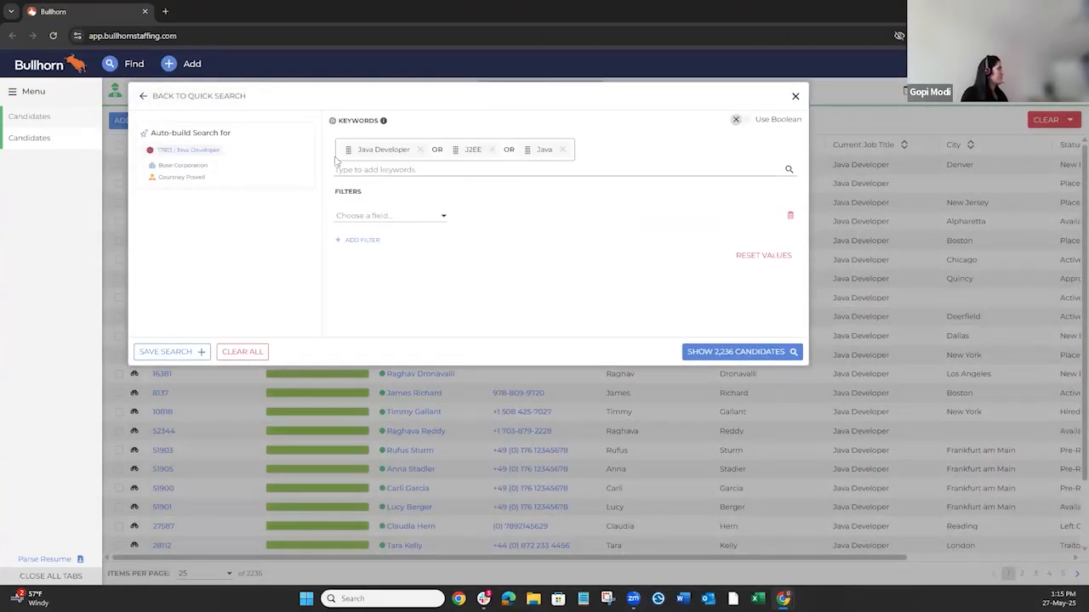
left_click(144, 97)
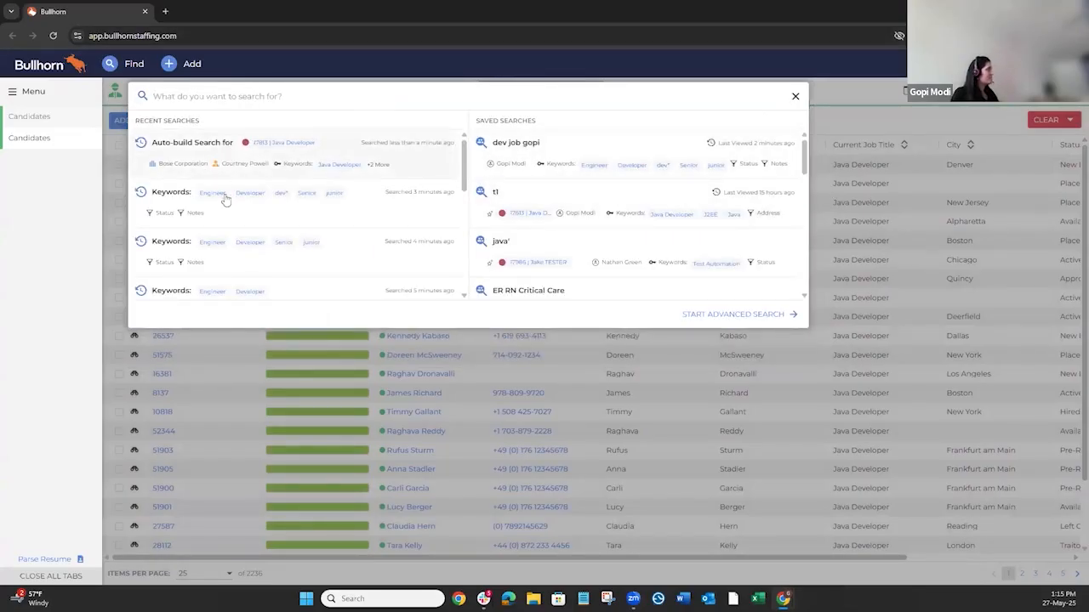
scroll(245, 170, "down", 3)
scroll(245, 170, "up", 3)
scroll(299, 191, "down", 5)
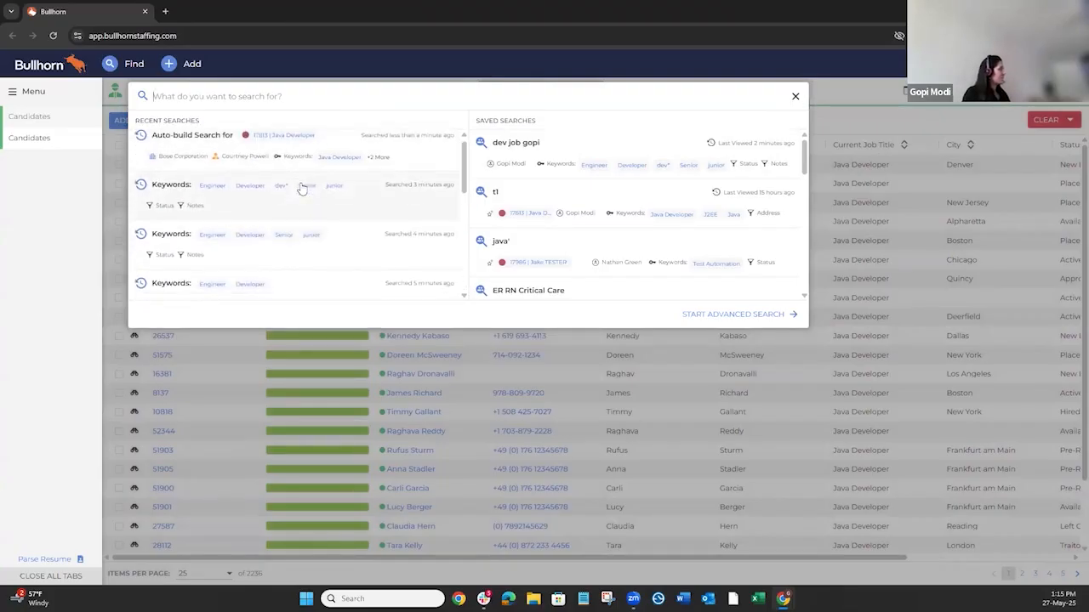
scroll(301, 188, "up", 5)
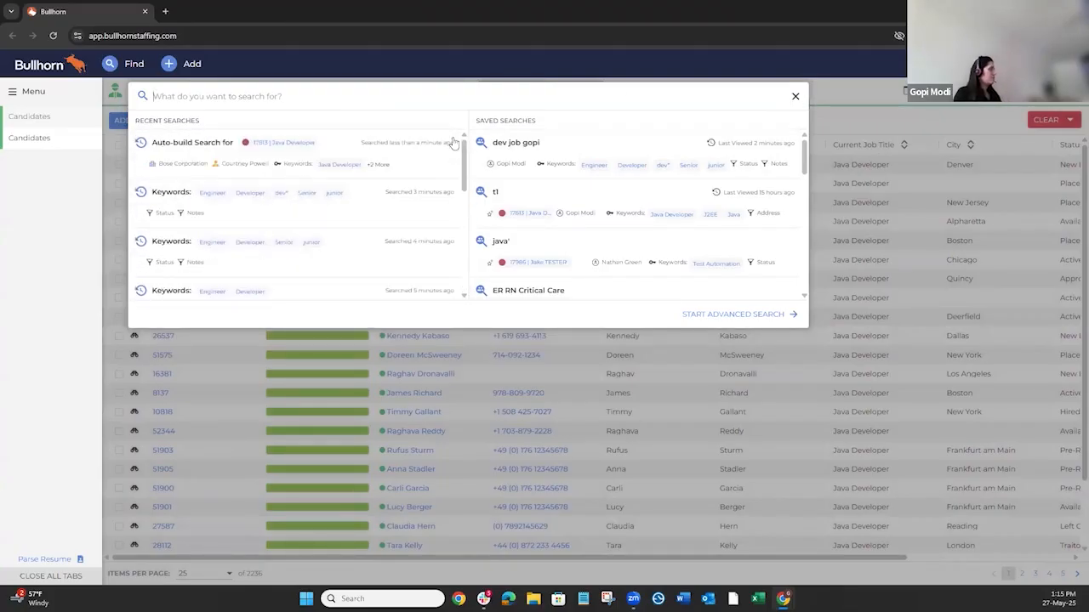
left_click(795, 96)
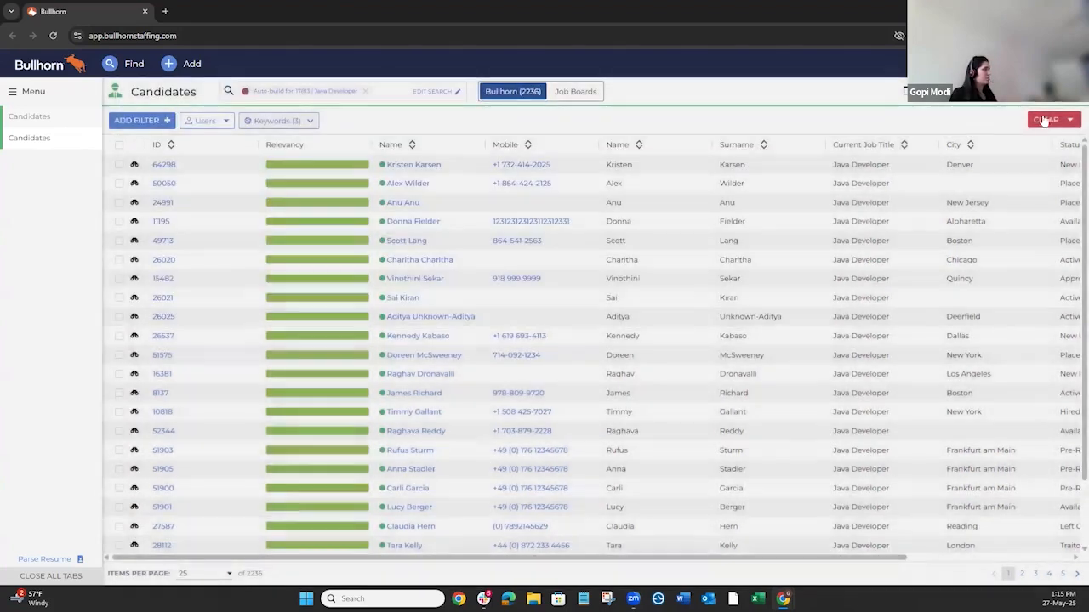
- Clear the current search and filter the candidates by Personal Email with Is Empty? set to Yes
left_click(1048, 121)
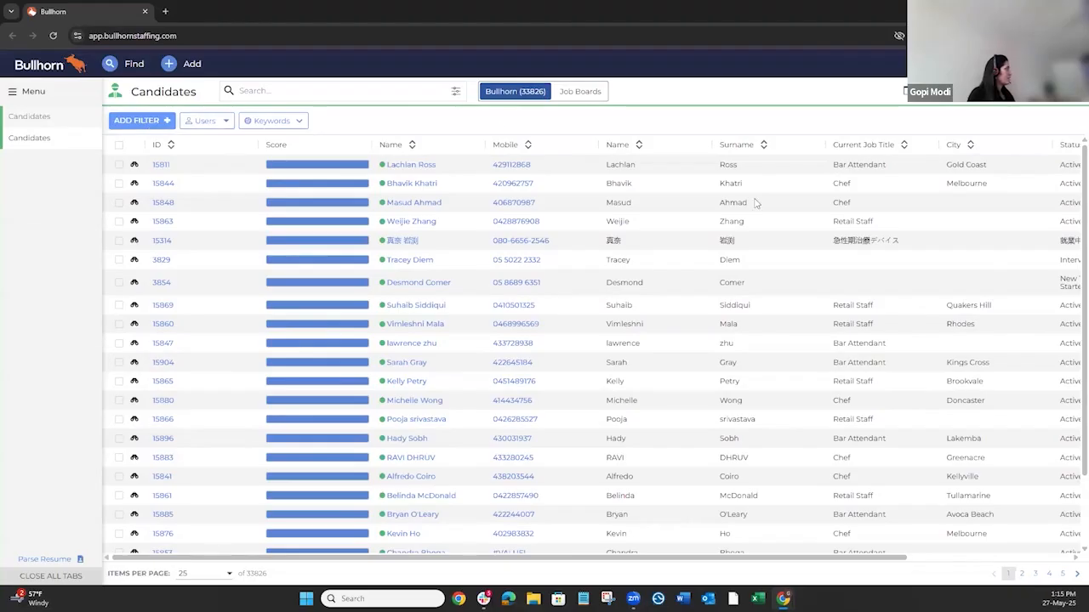
left_click(163, 124)
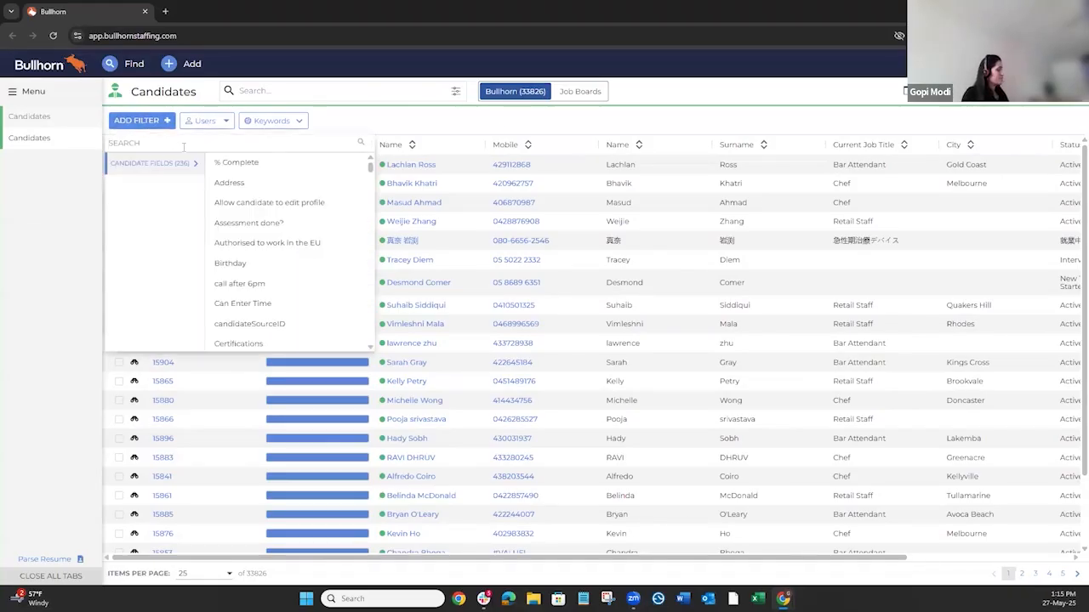
type("email")
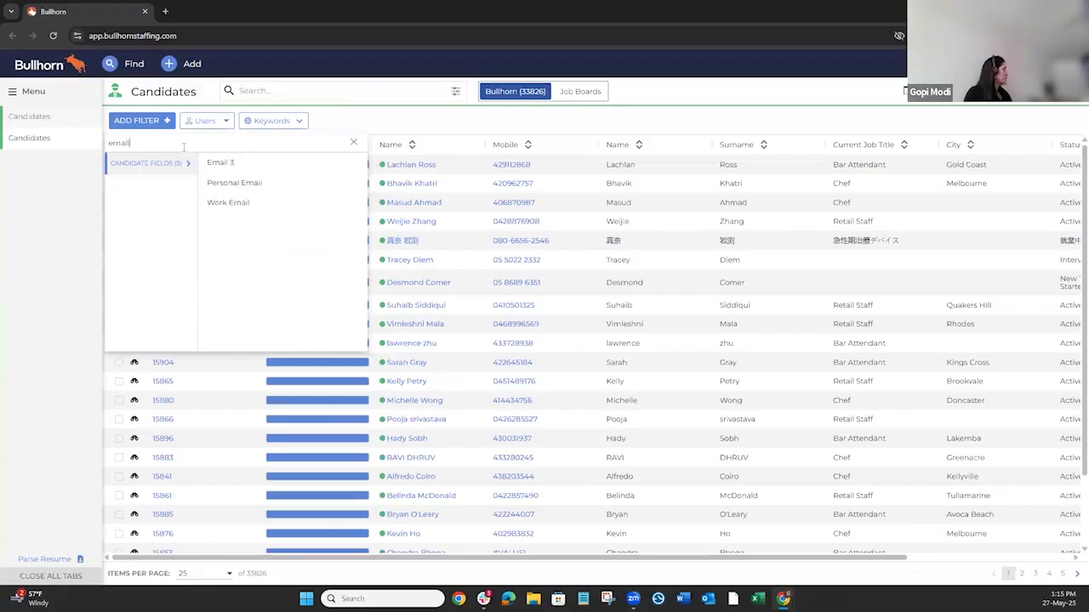
left_click(244, 184)
left_click(354, 147)
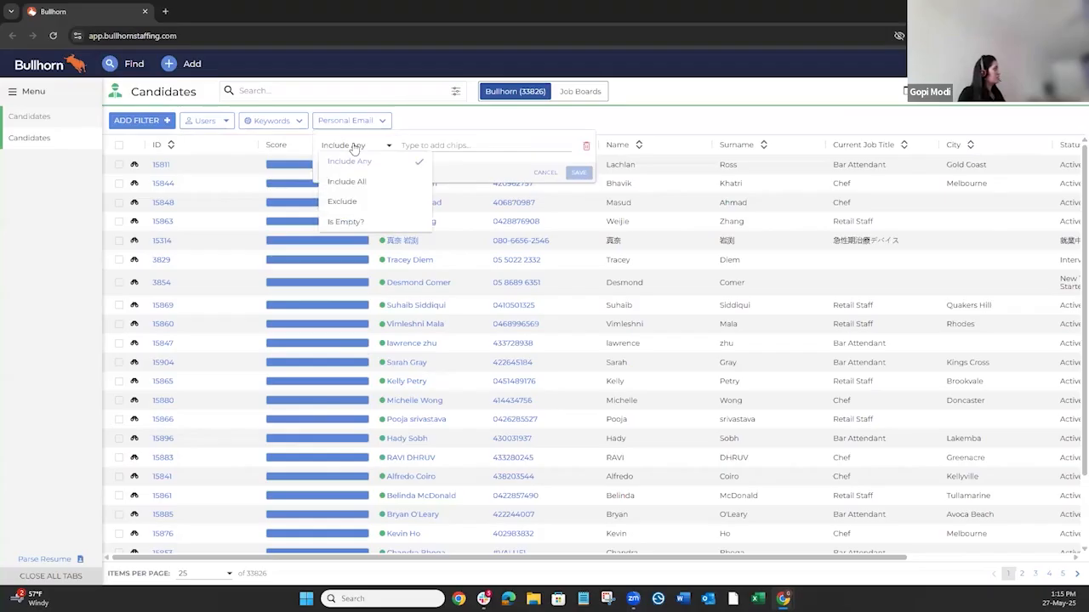
left_click(364, 223)
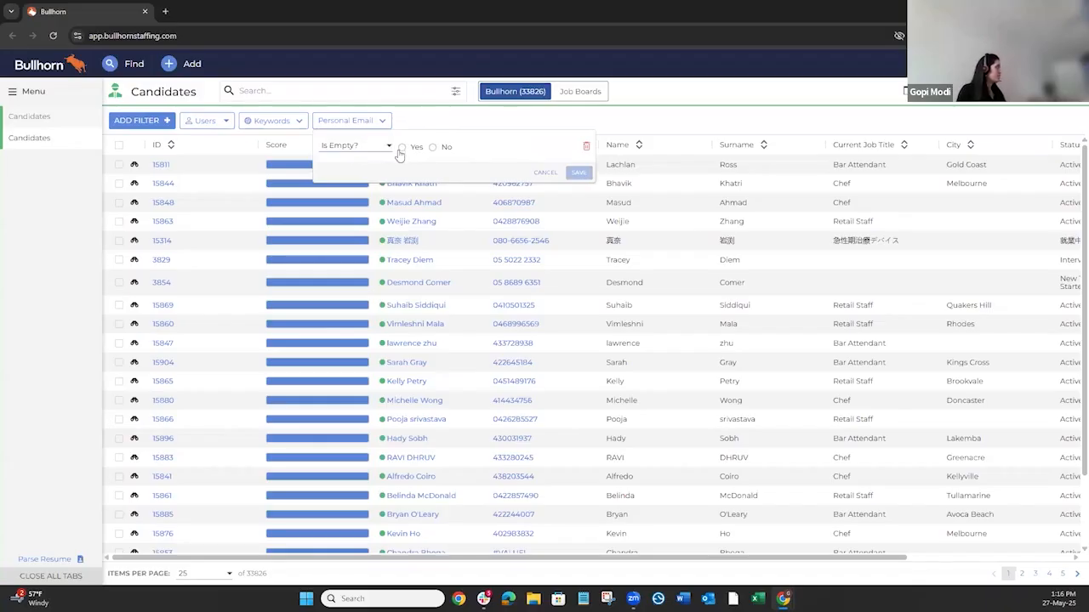
left_click(402, 148)
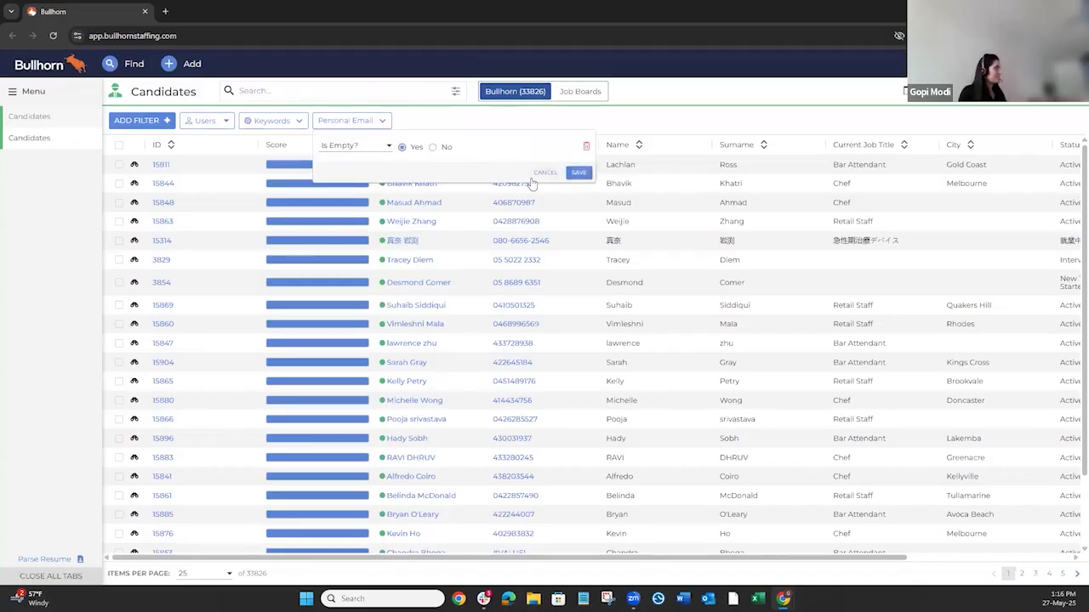
left_click(579, 174)
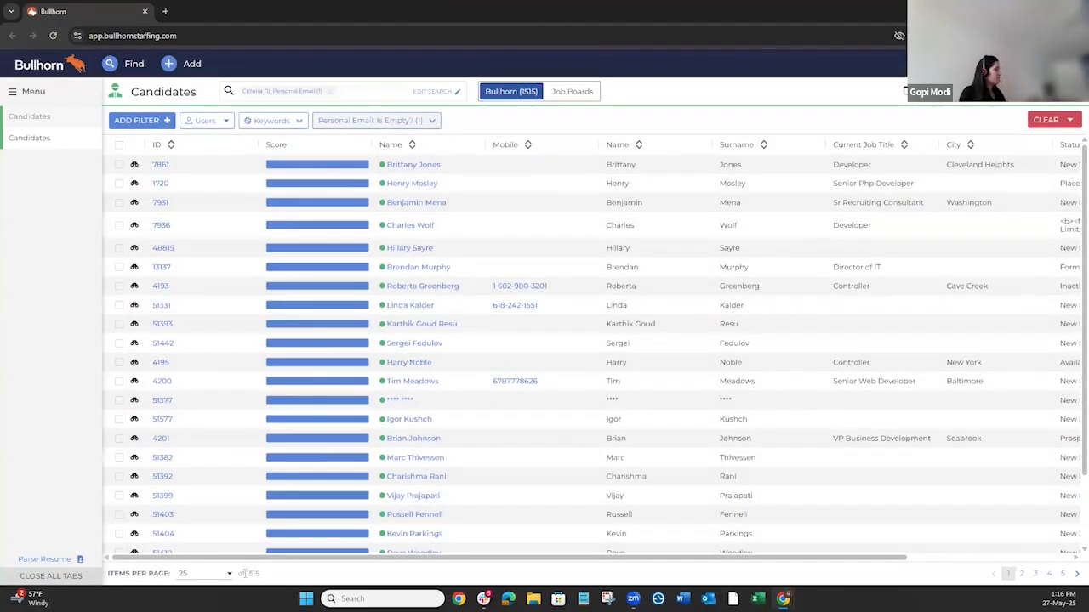
left_click_drag(247, 573, 266, 578)
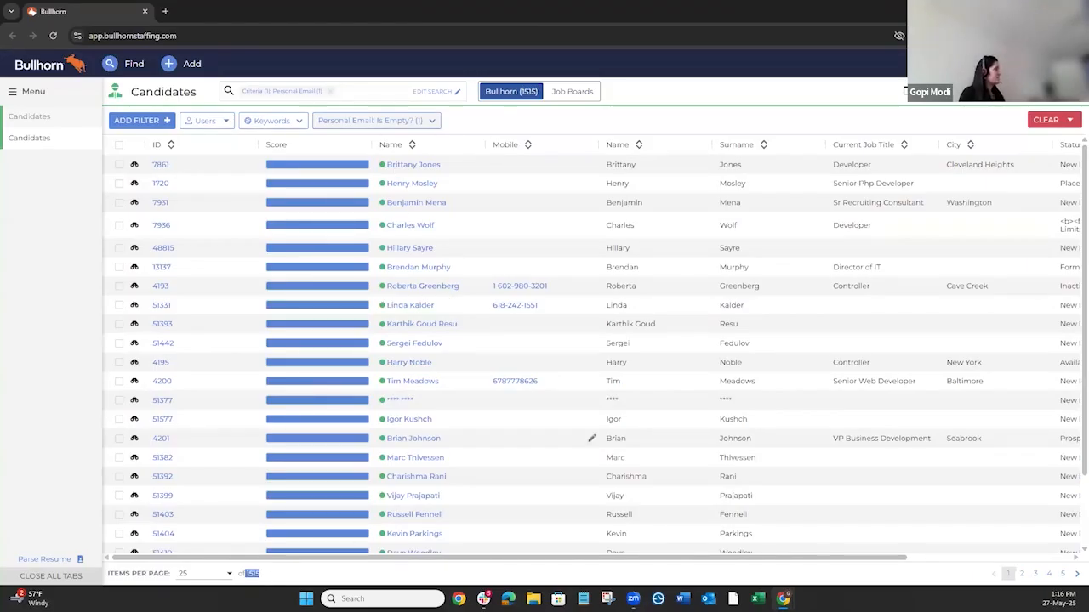
left_click_drag(600, 559, 552, 552)
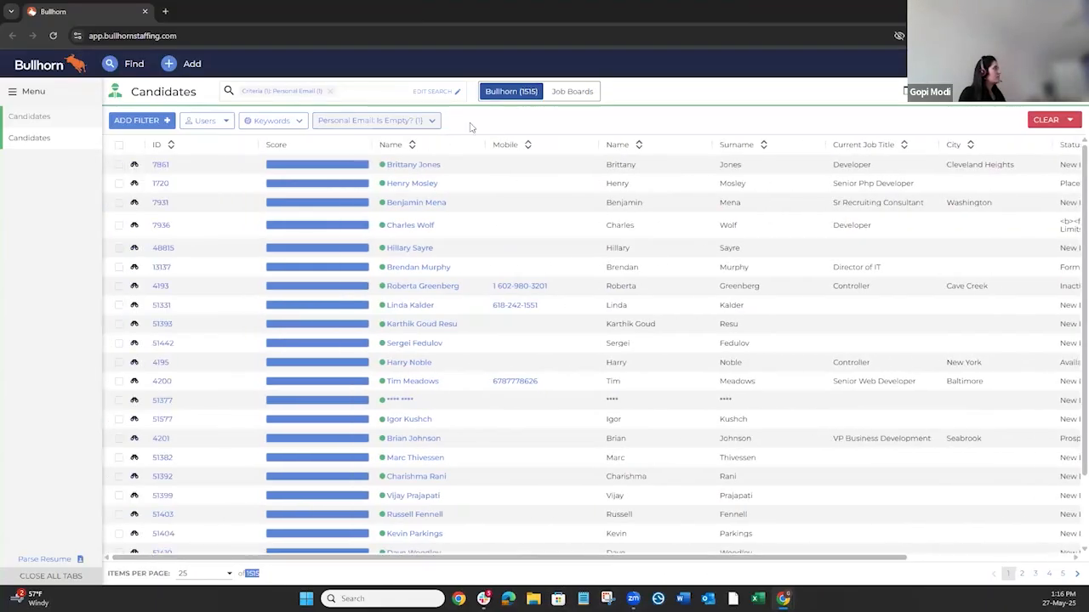
- Add the Personal Email column to the Candidates list's column layout
left_click(829, 120)
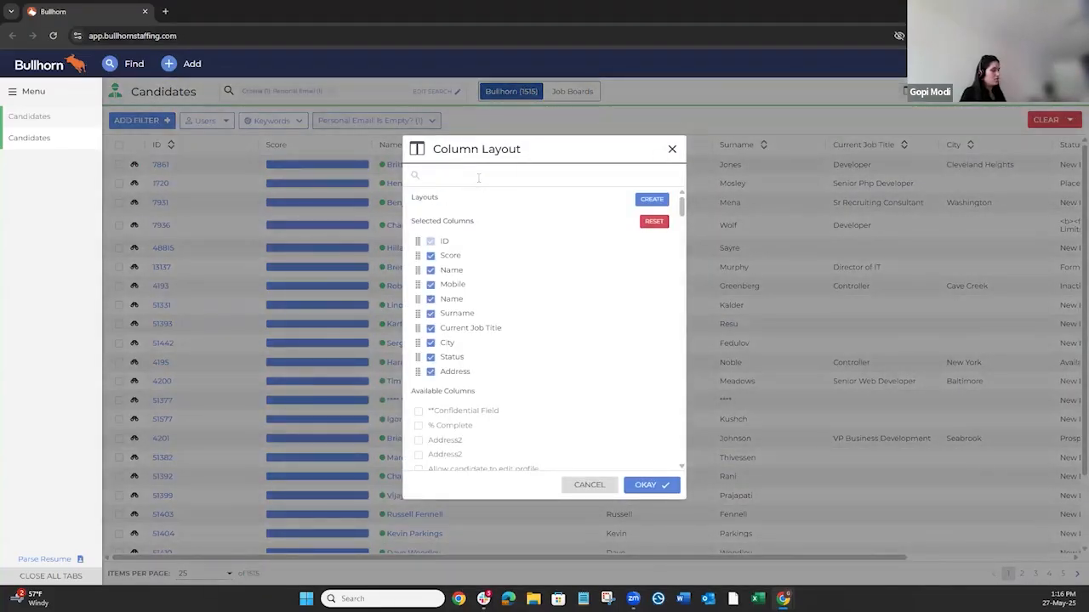
type("email")
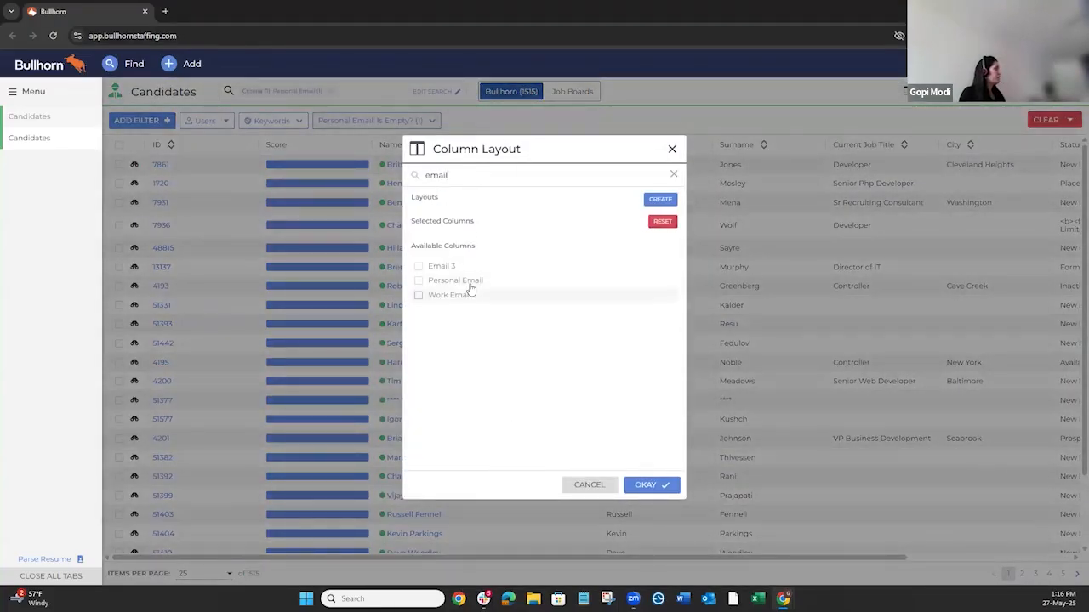
left_click(469, 280)
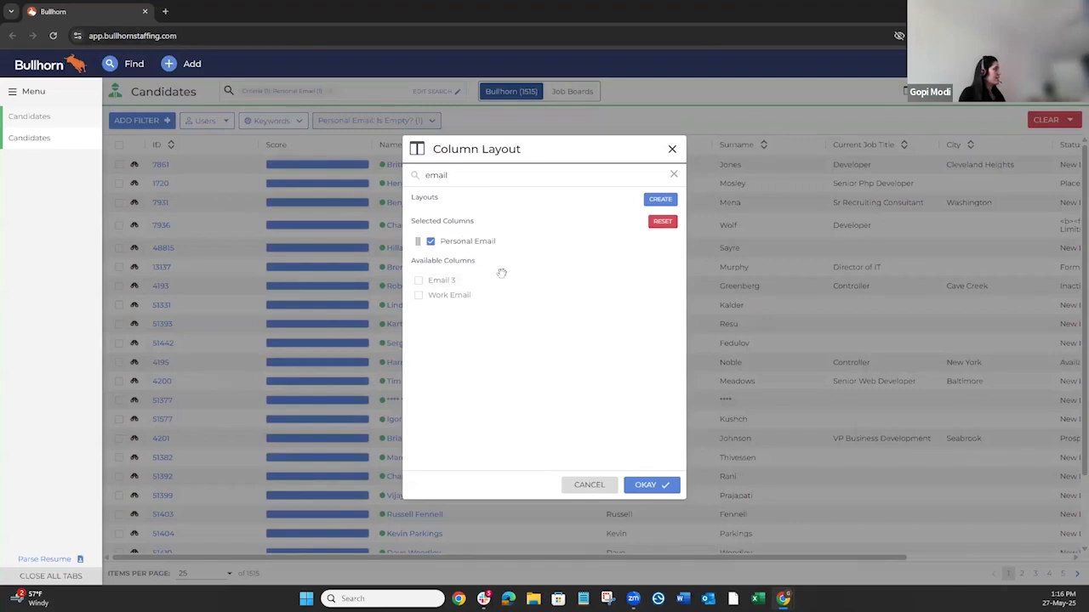
left_click(654, 485)
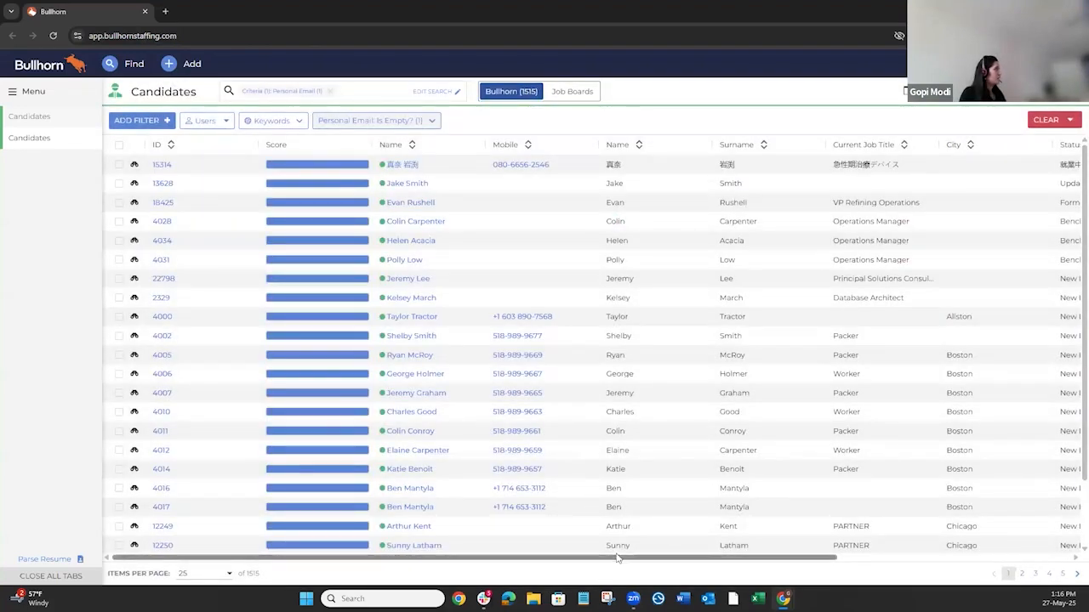
- Move the Personal Email column directly after the first Name column and check its entries in the filtered list
left_click_drag(606, 562, 767, 564)
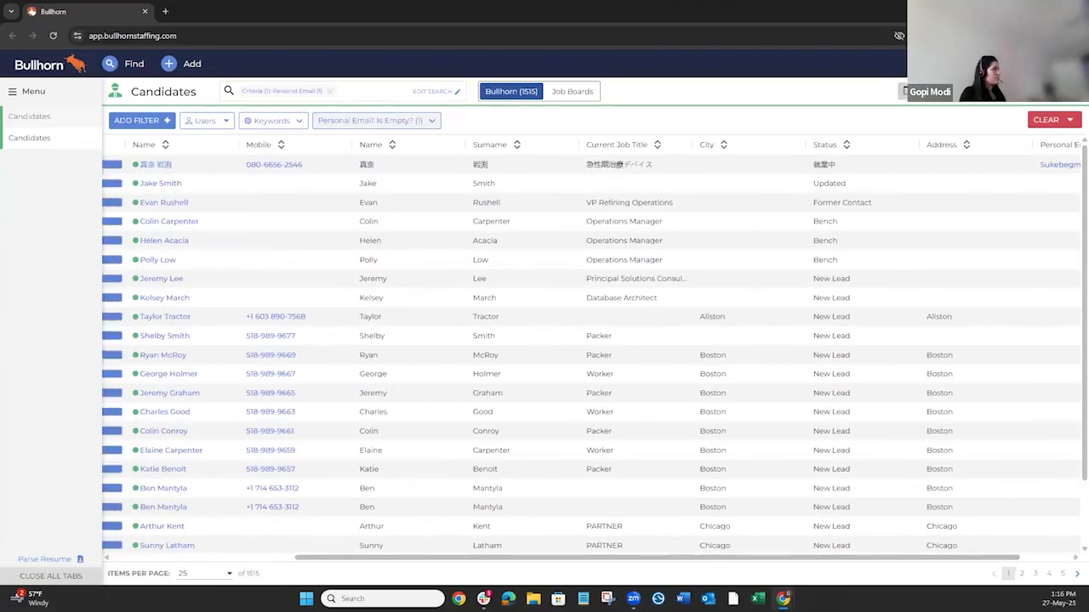
left_click(909, 91)
left_click_drag(525, 387, 518, 285)
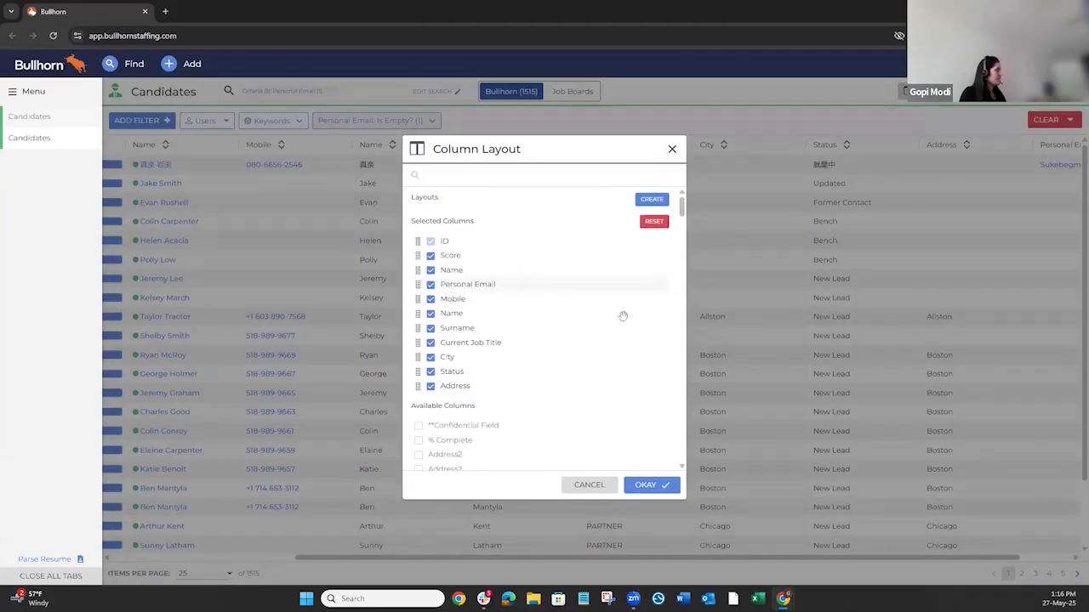
left_click(657, 485)
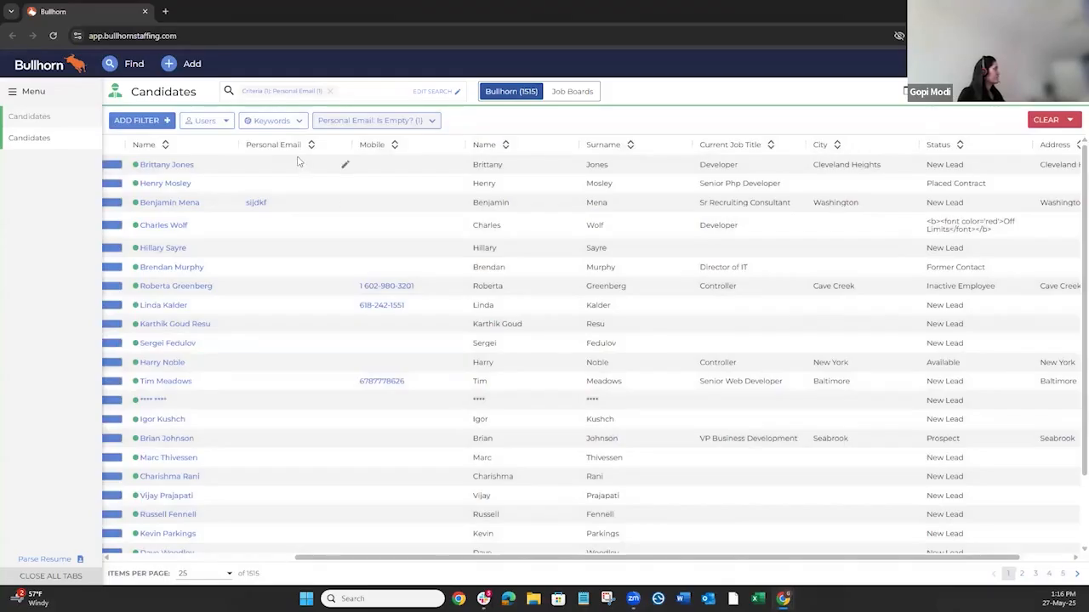
double_click(256, 209)
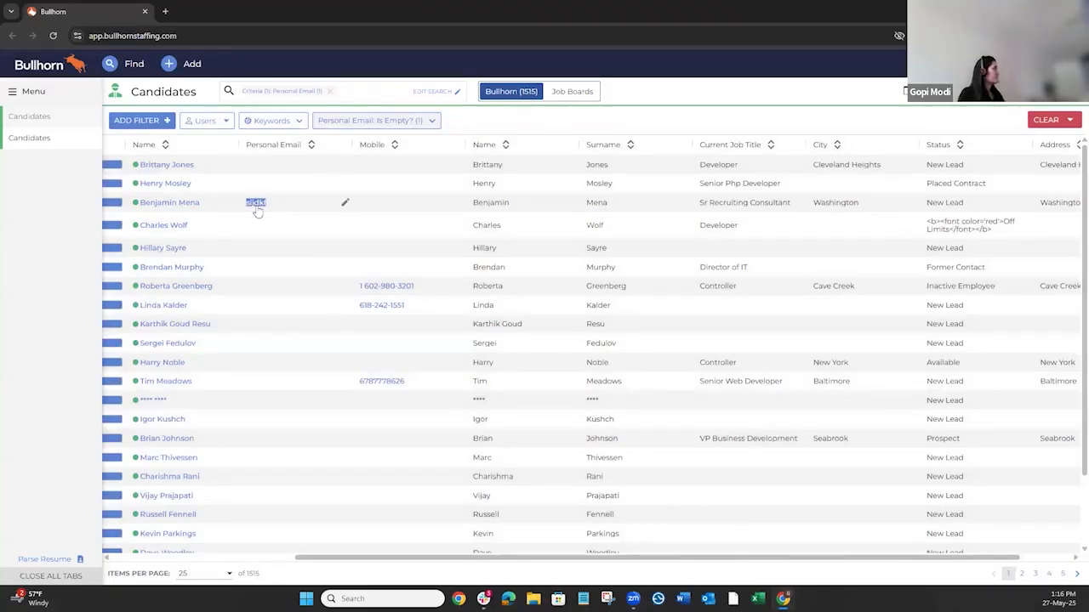
left_click(315, 205)
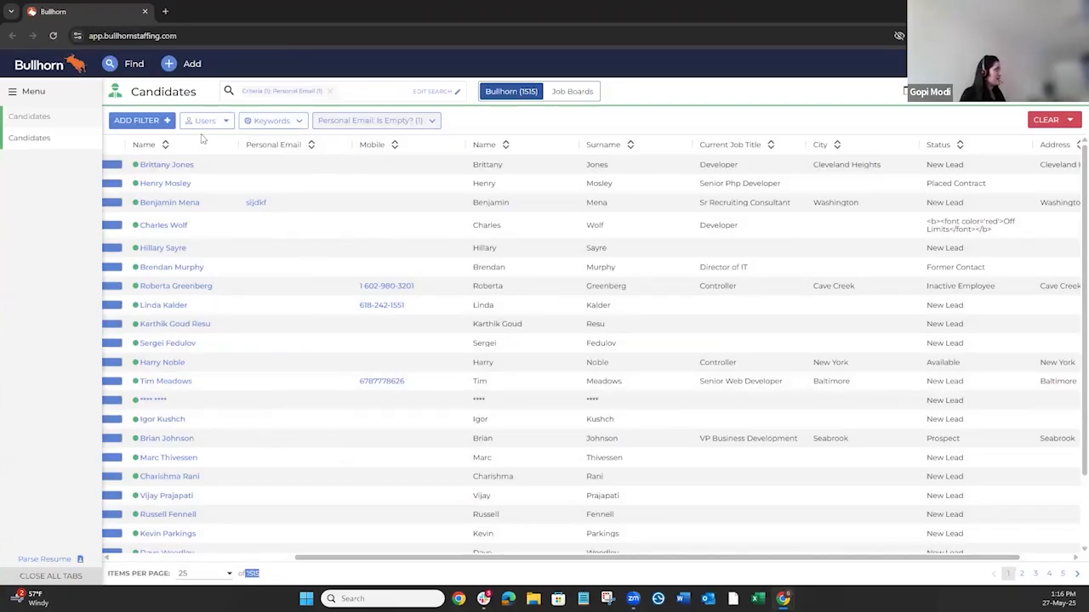
- Add a Mobile filter with Is Empty? set to Yes alongside the Personal Email filter
left_click(160, 125)
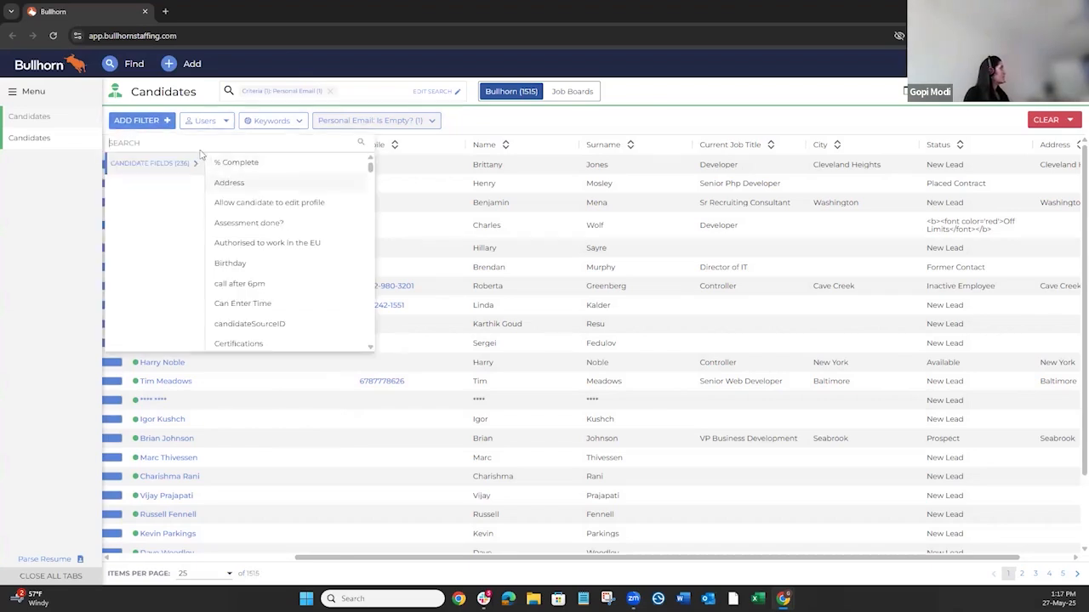
type("mobil")
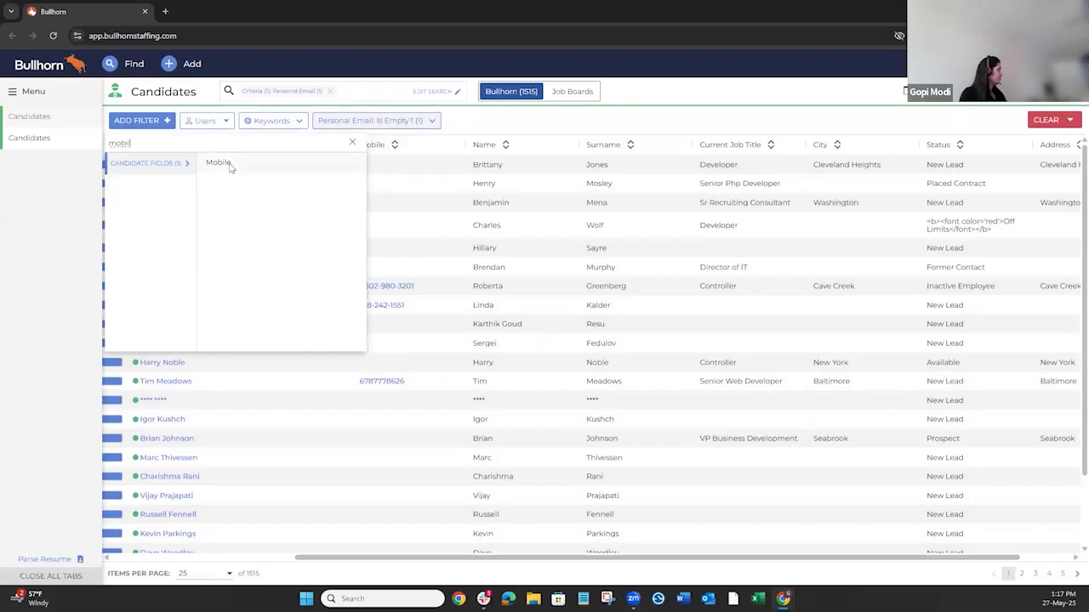
left_click(226, 168)
left_click(508, 154)
left_click(495, 224)
left_click(535, 148)
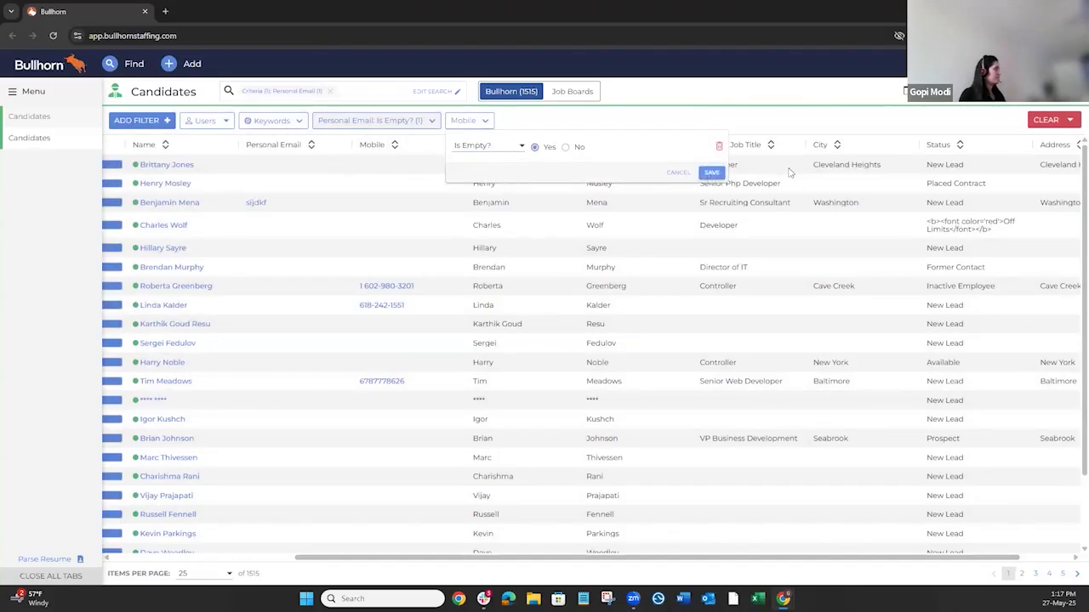
left_click(711, 172)
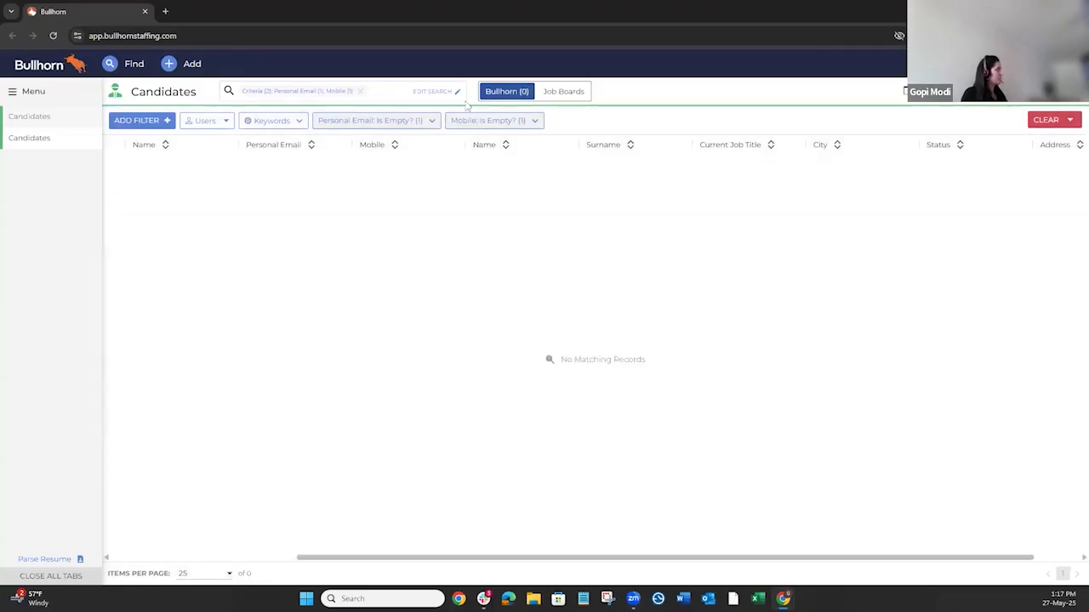
- Remove the Personal Email filter, keeping only the empty Mobile filter, and review the matching candidates
left_click(364, 121)
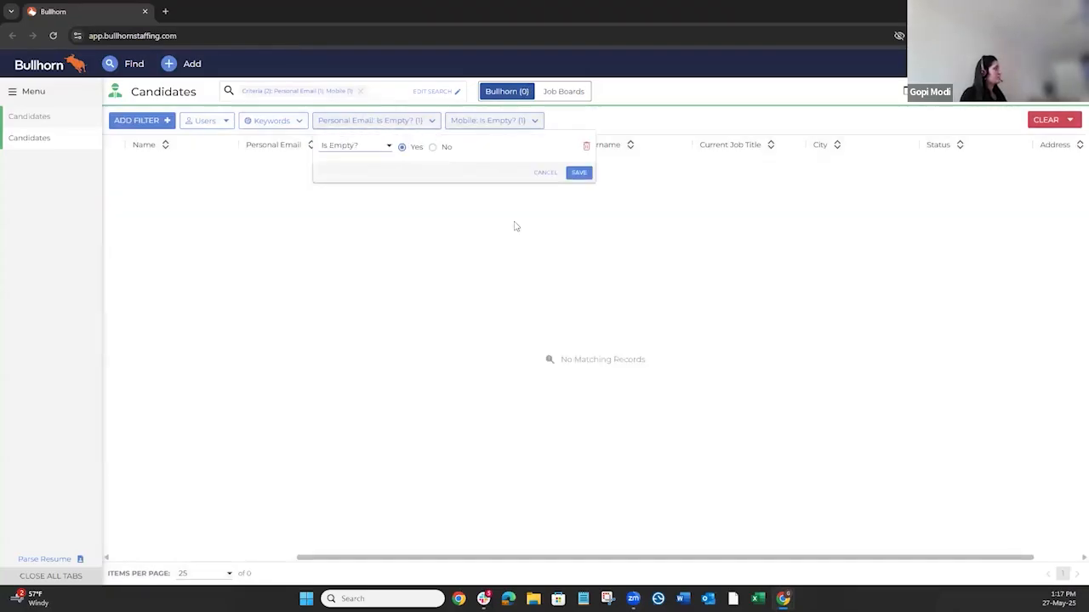
left_click(511, 290)
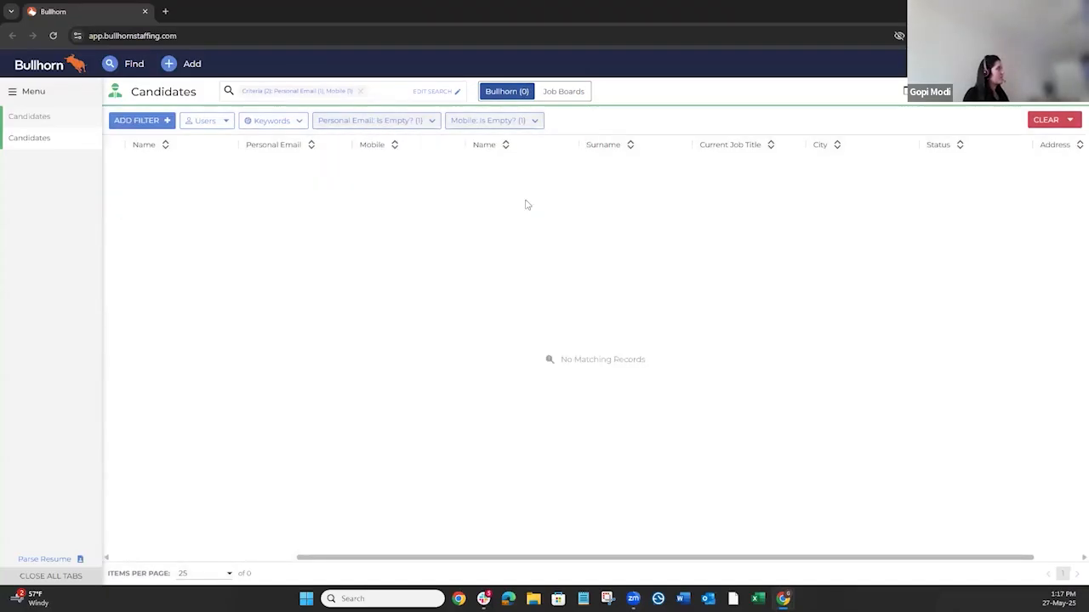
left_click(395, 120)
left_click(565, 169)
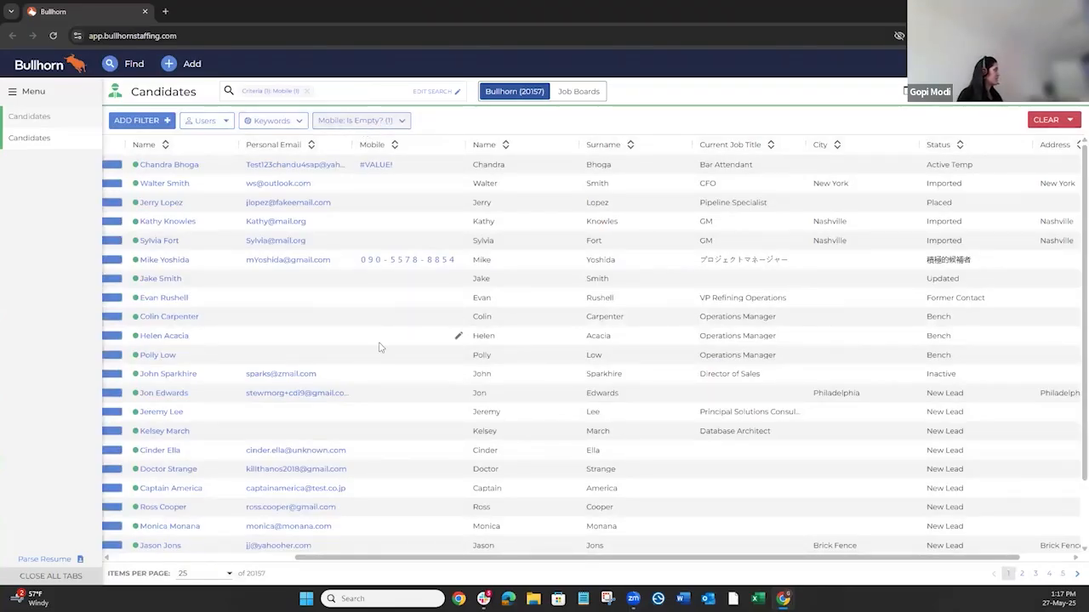
scroll(381, 347, "down", 2)
double_click(262, 574)
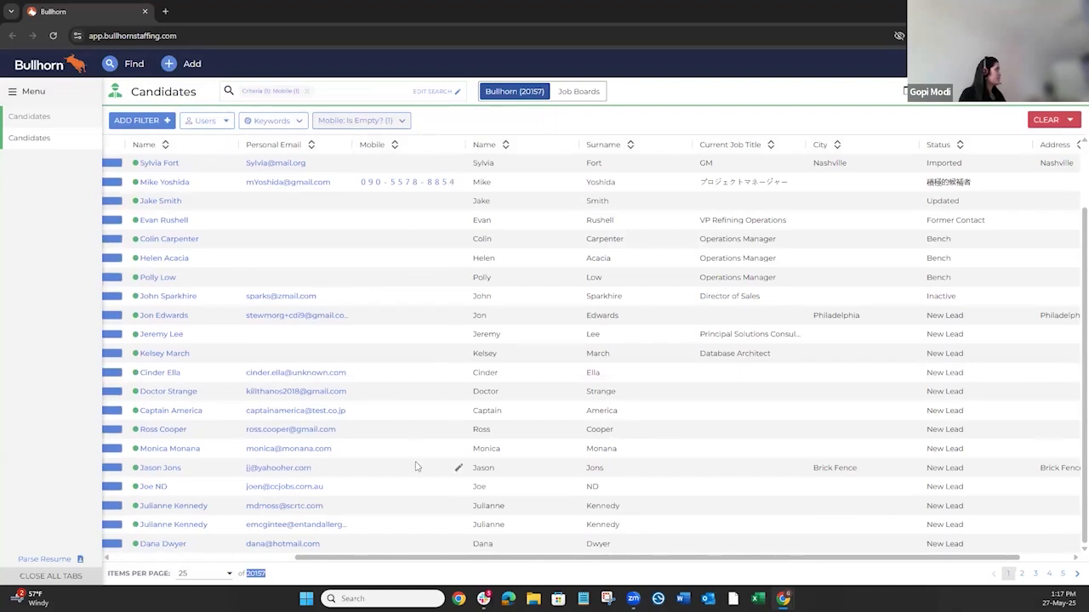
- Browse pages 2 and 3 of the candidates with an empty Mobile field, and return to the first page of results
scroll(434, 347, "up", 2)
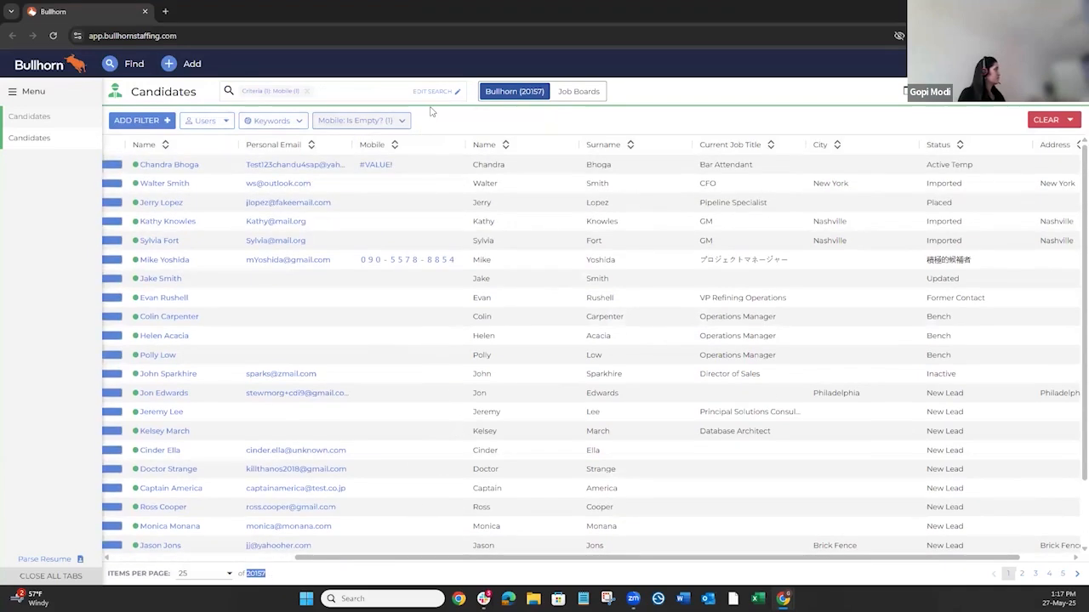
left_click(1021, 574)
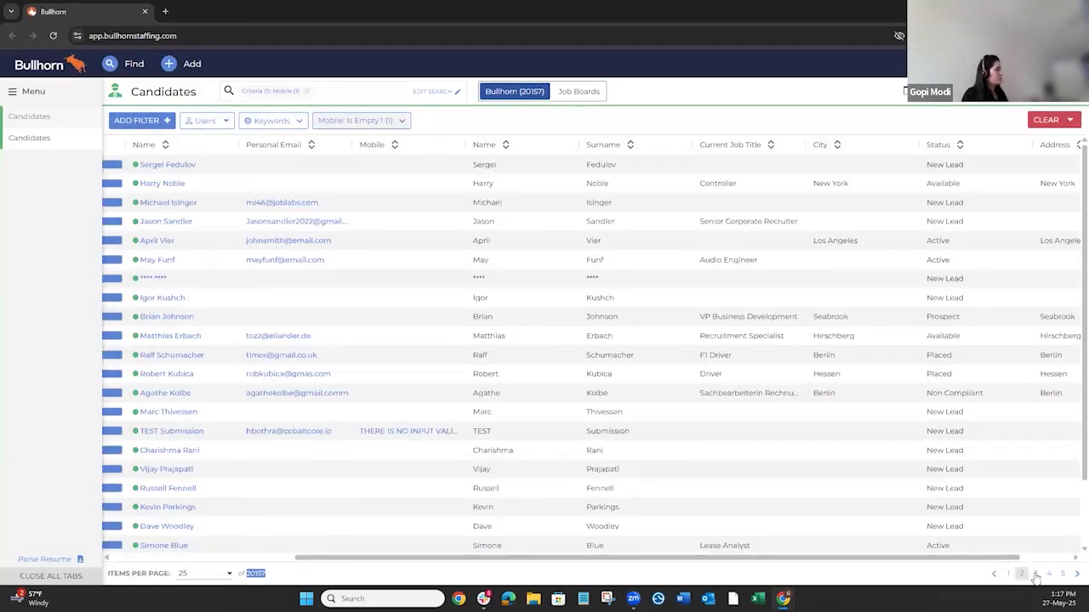
left_click(1035, 574)
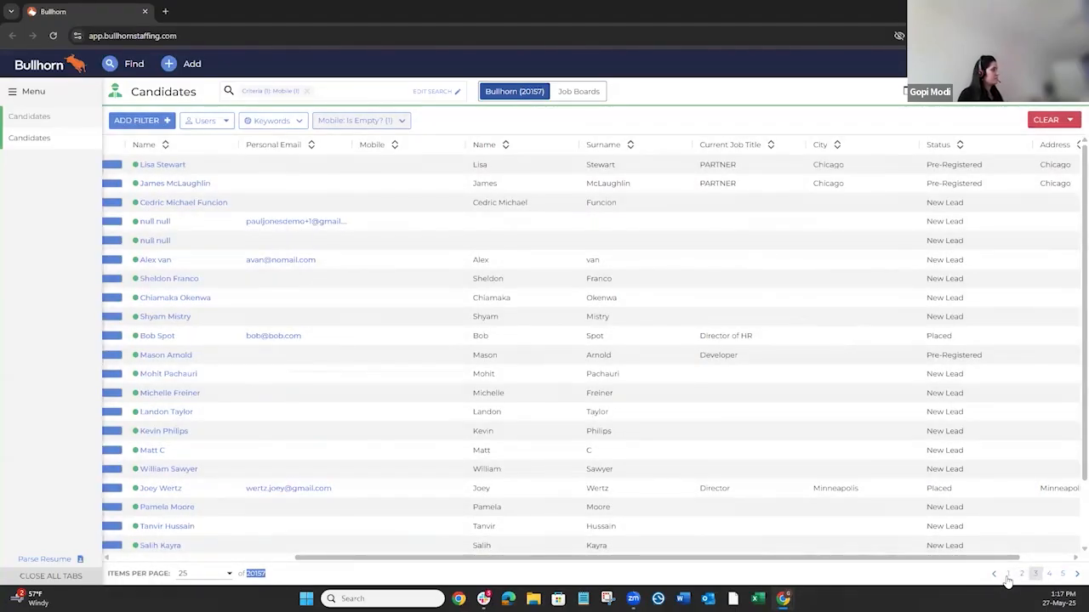
left_click(1008, 575)
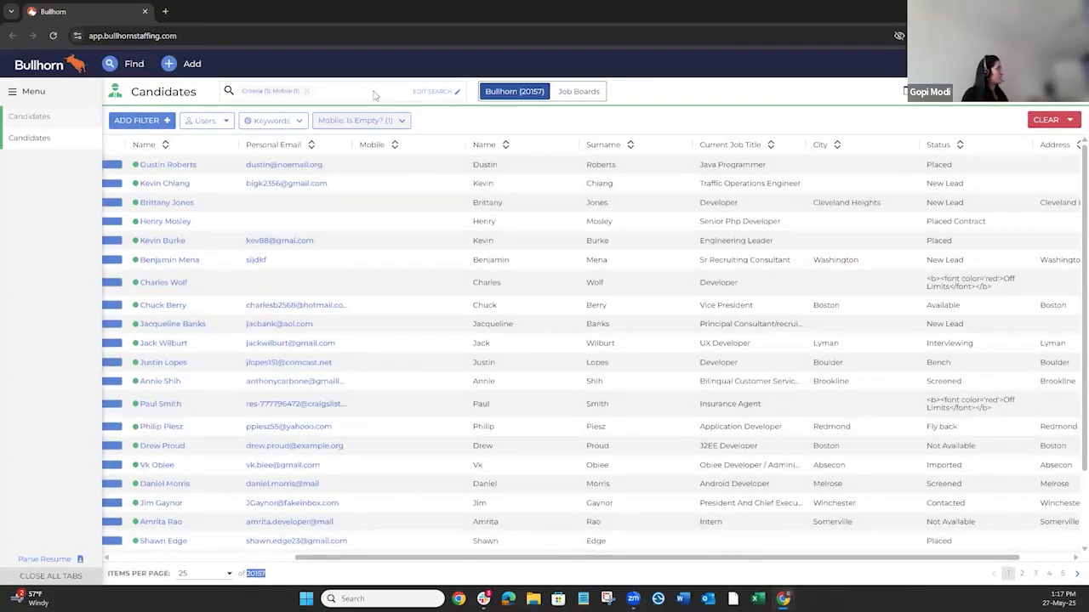
- Review the condition options for the Mobile filter in the full search editor, and show the matching candidates from the ID column onward
left_click(373, 95)
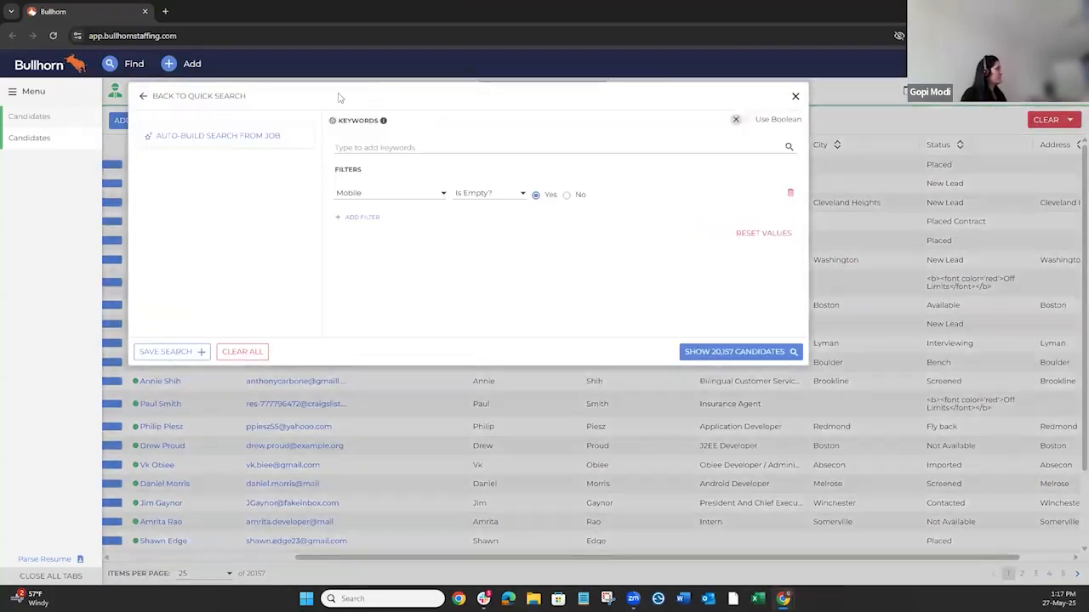
left_click(796, 96)
left_click(279, 123)
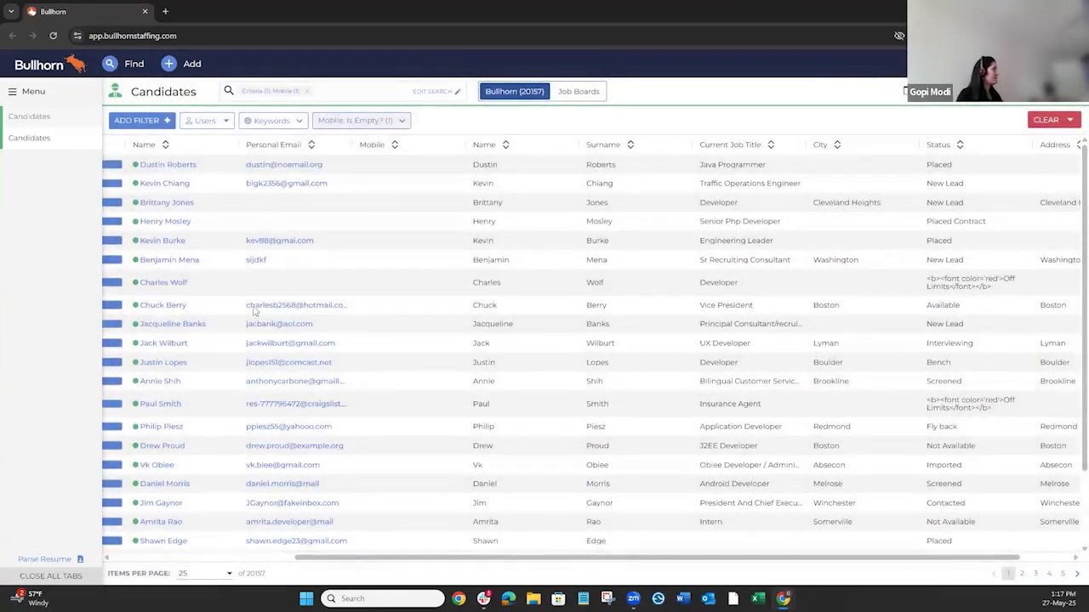
left_click(428, 194)
left_click(484, 194)
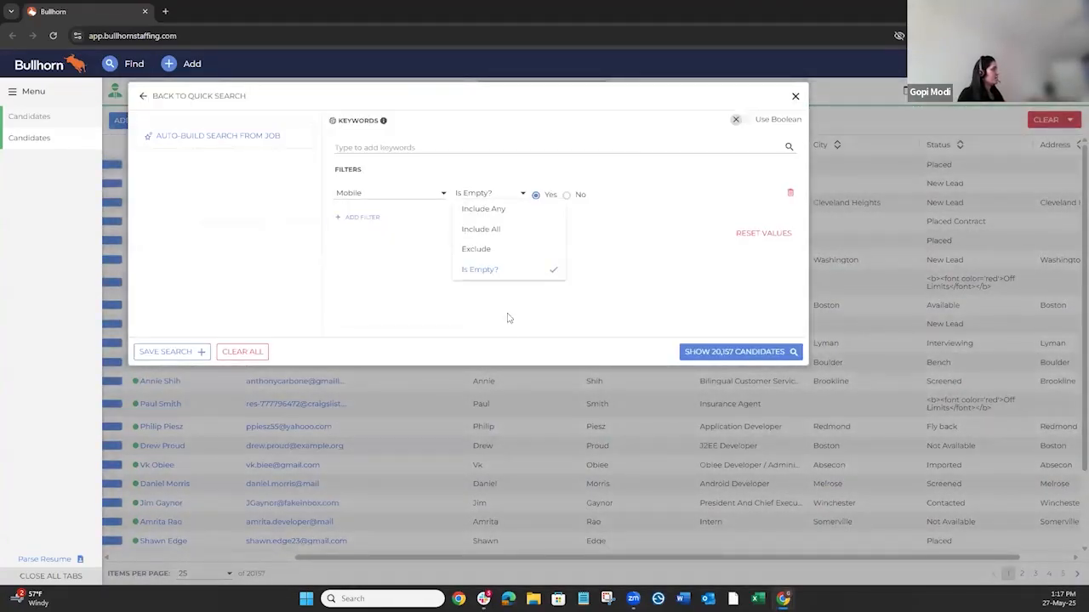
left_click(710, 356)
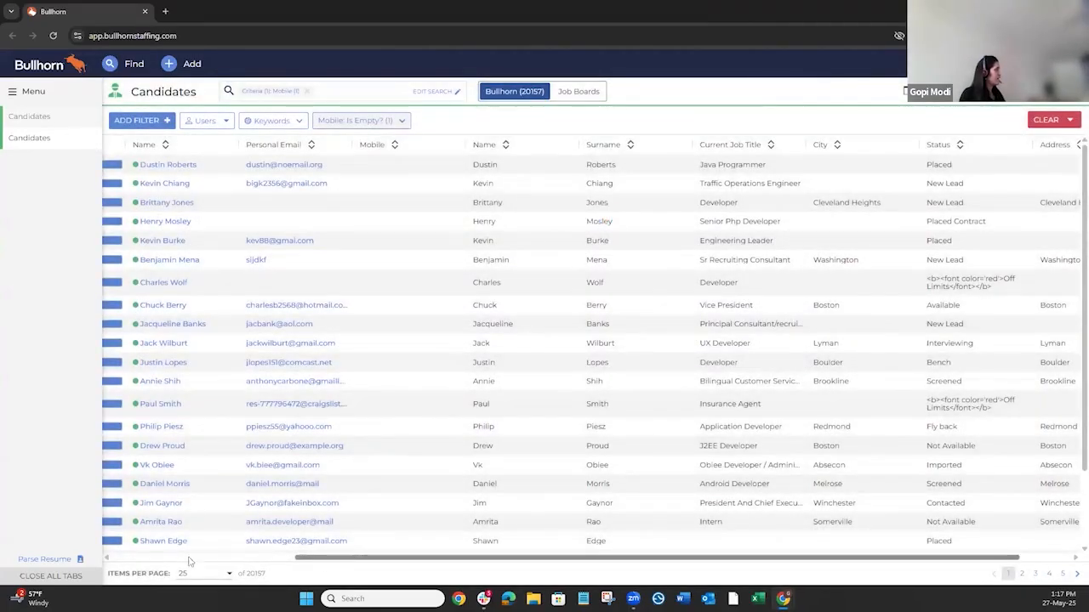
left_click(189, 559)
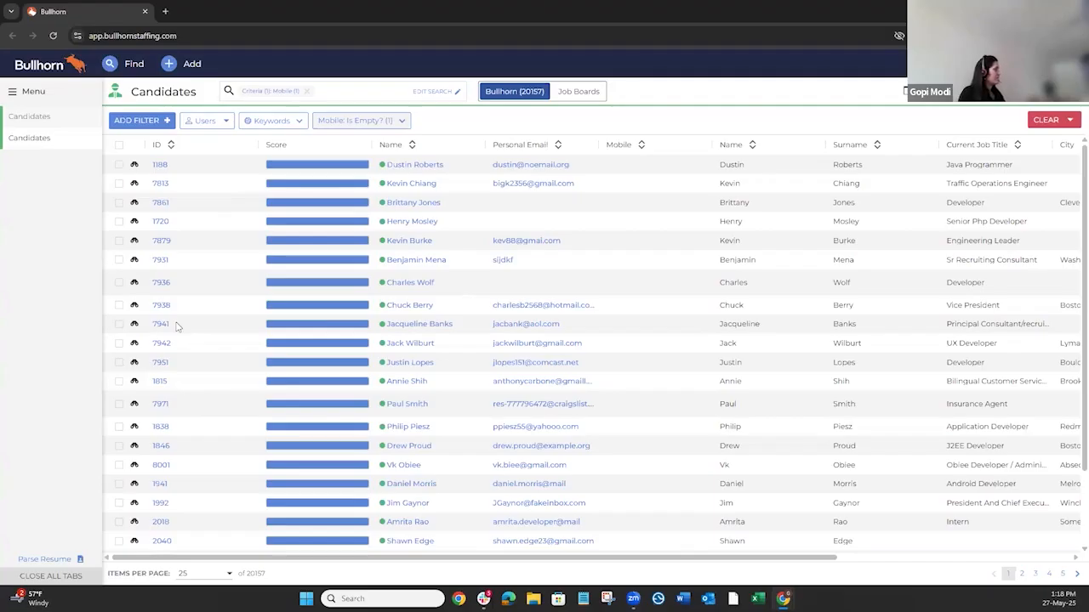
left_click(51, 101)
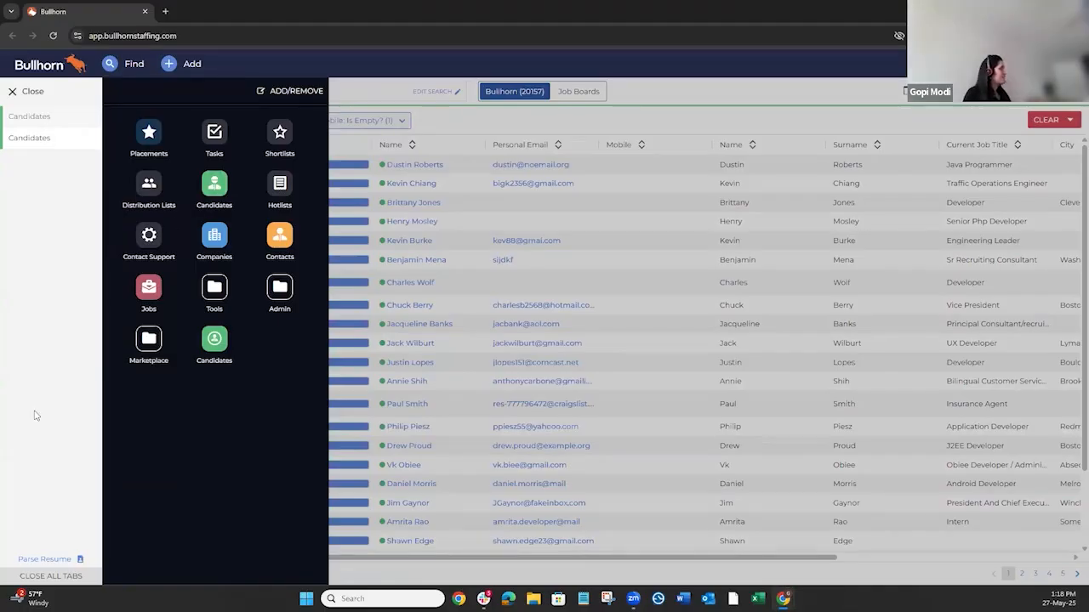
left_click(58, 400)
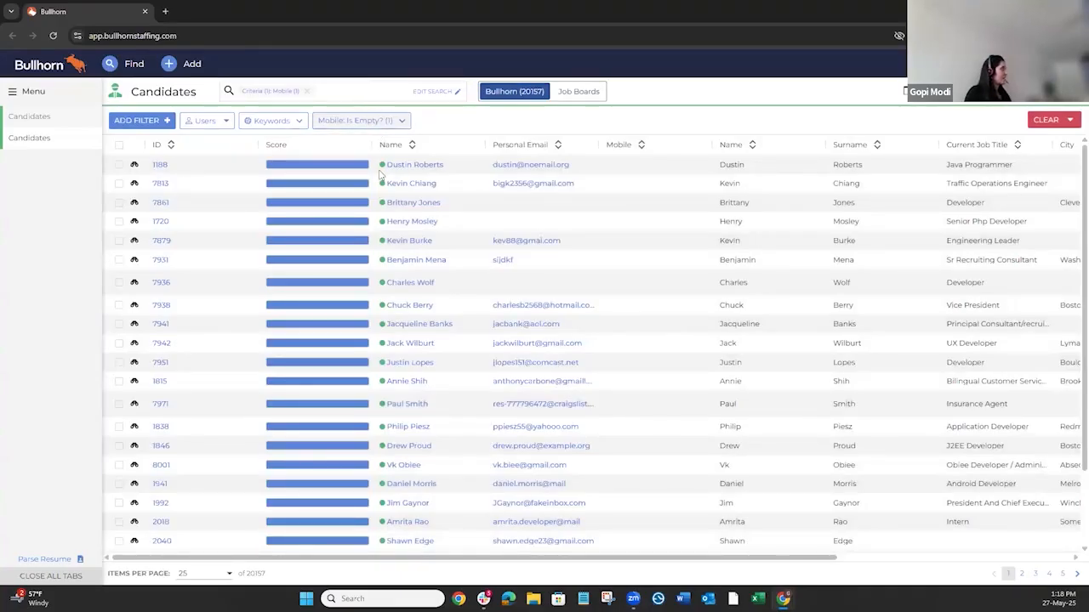
- Look through the favourite saved searches in the classic Candidates list, and return to the new Candidates list
left_click(28, 116)
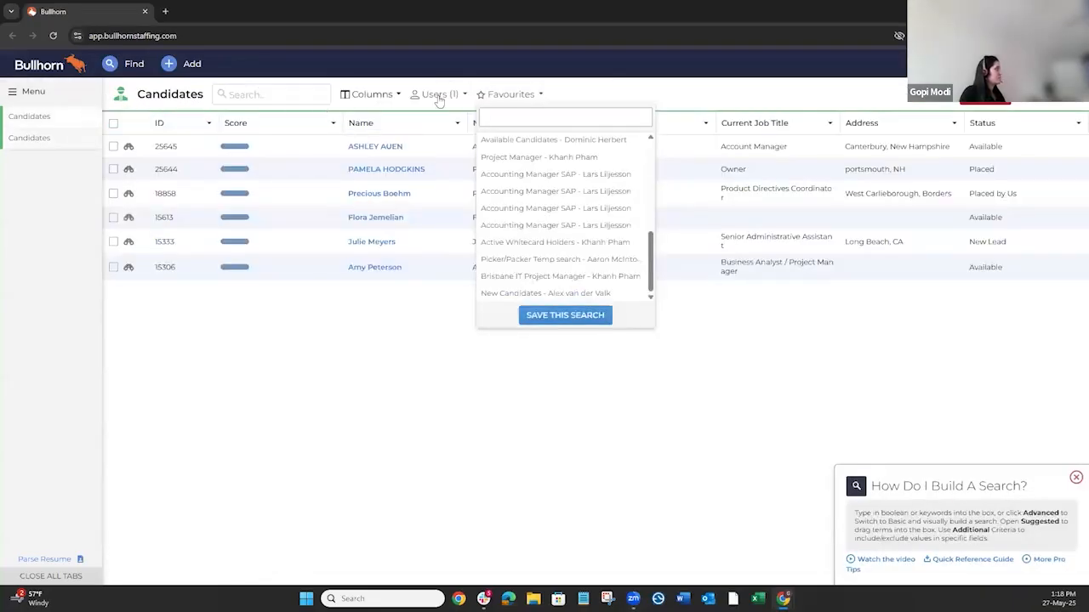
left_click(525, 95)
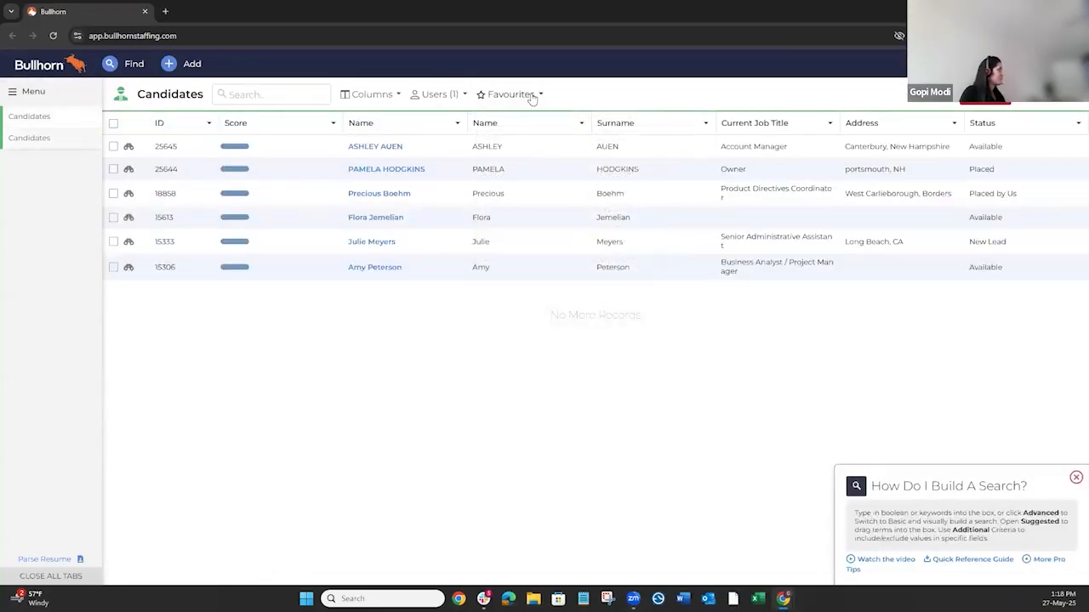
left_click(532, 96)
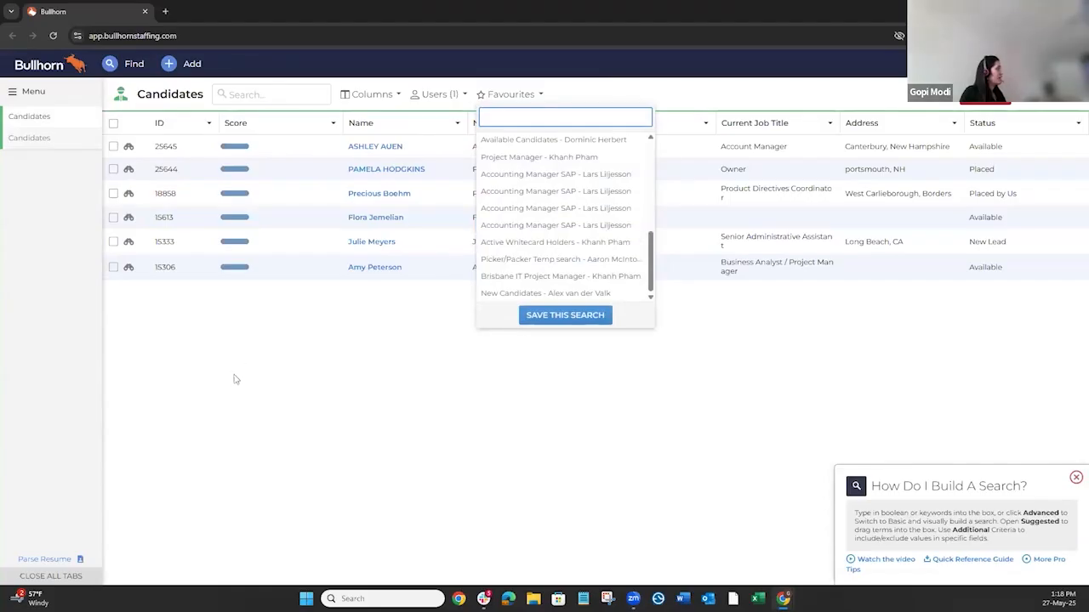
left_click(29, 138)
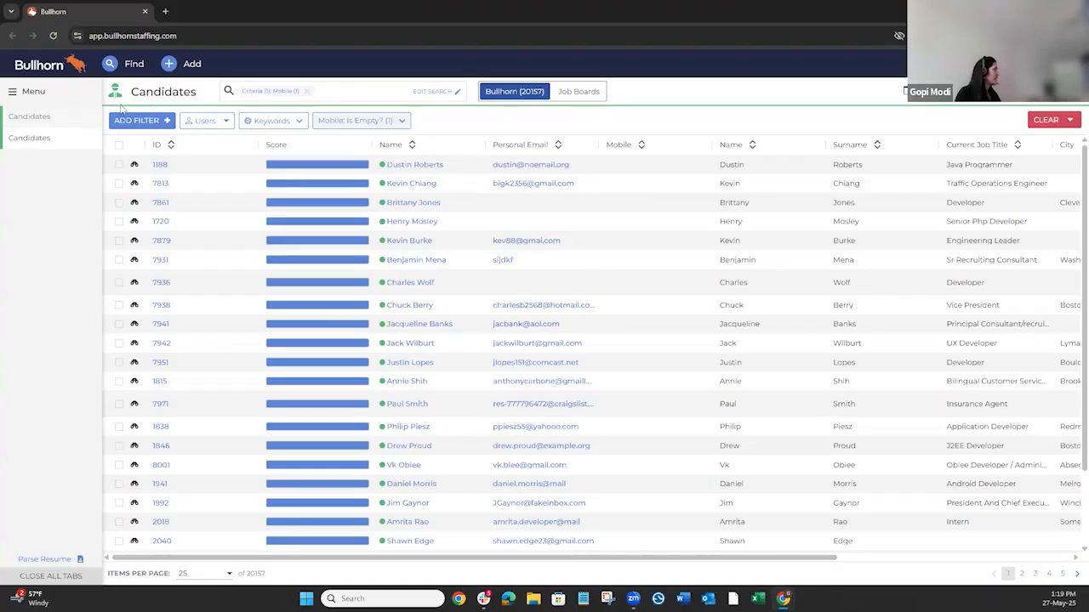
left_click(59, 103)
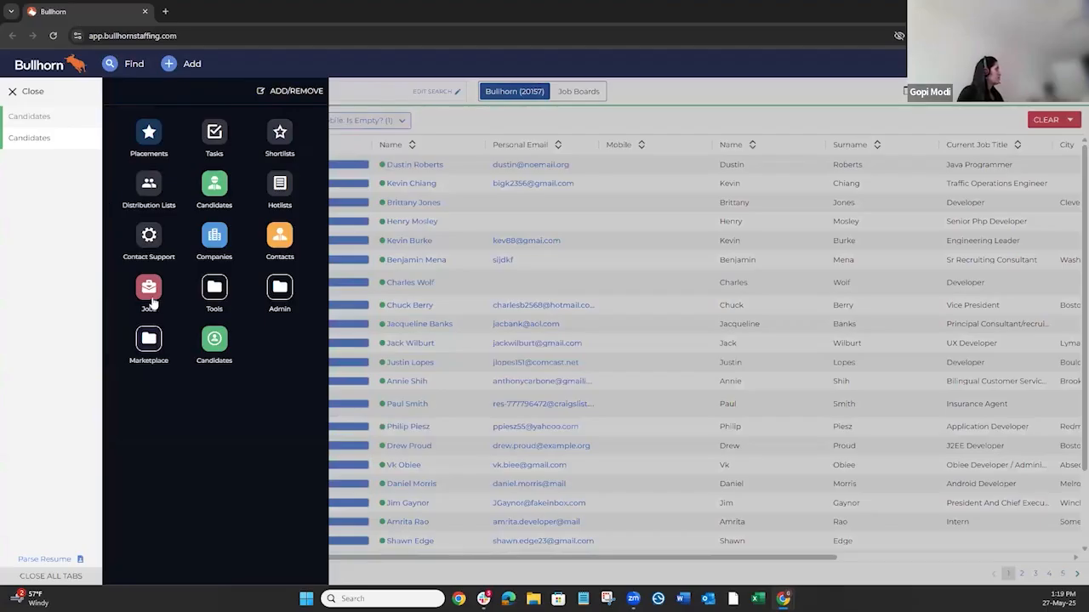
left_click(27, 349)
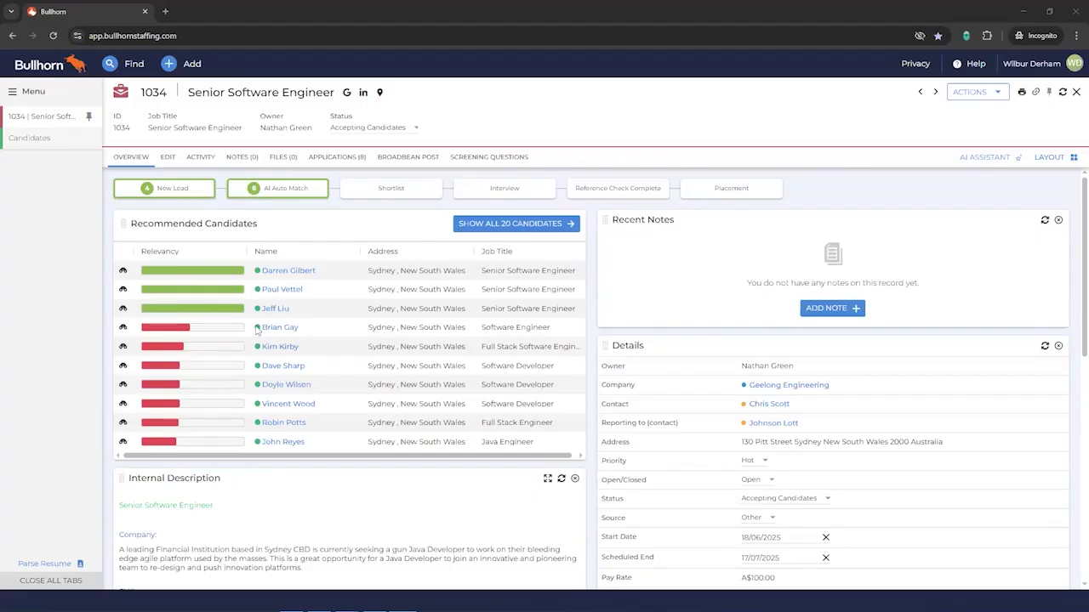
- Open the full list of recommended candidates from the Senior Software Engineer job record
mouse_move(219, 274)
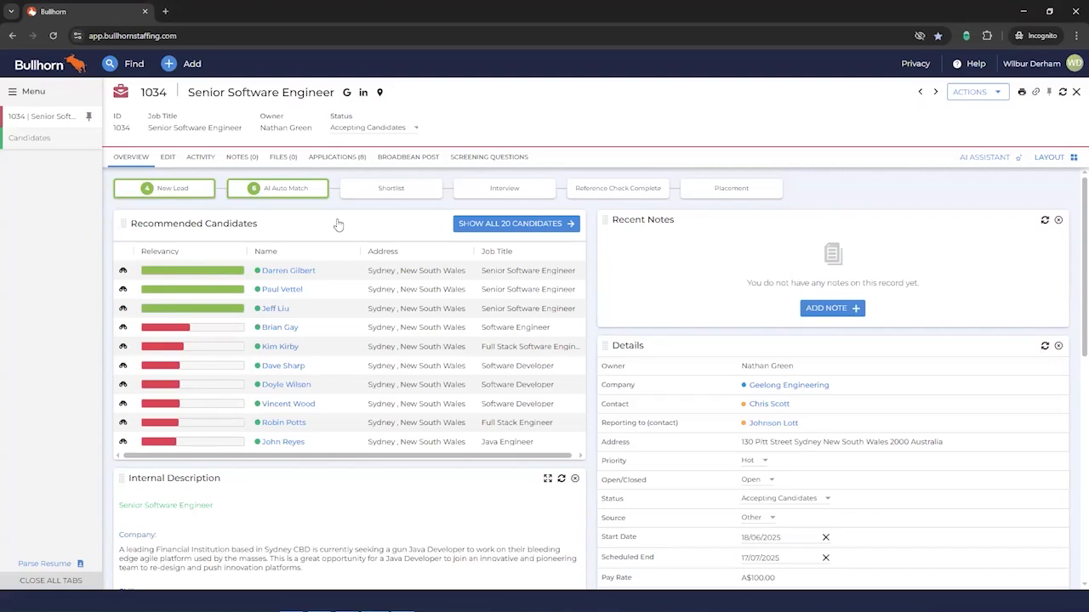
left_click(493, 226)
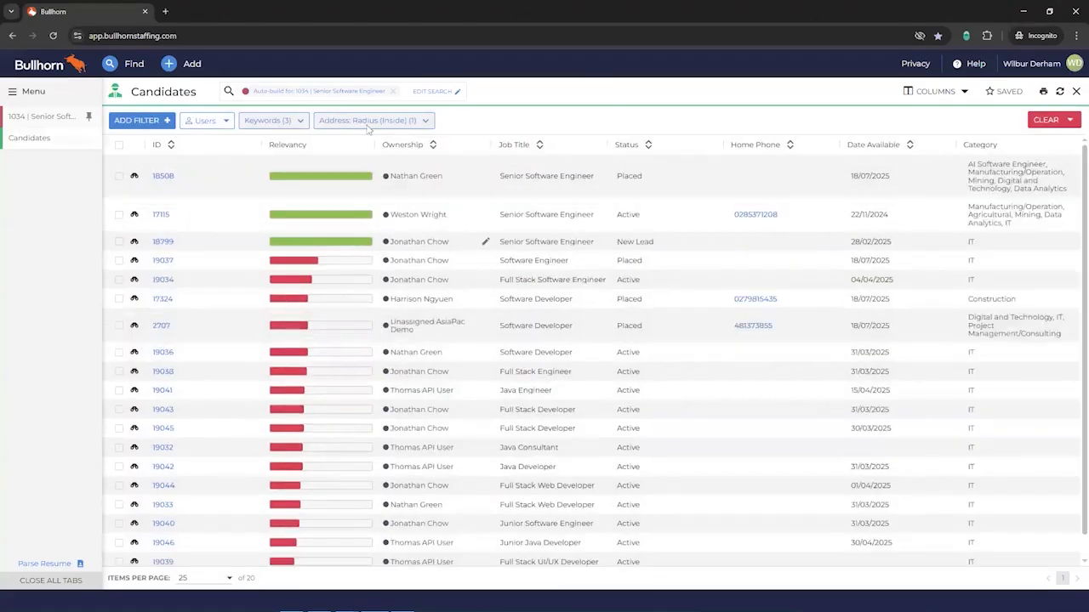
- Examine the auto-built search's criteria and the alternative titles in its Senior Software Engineer keyword group, and return to the job record
left_click(332, 91)
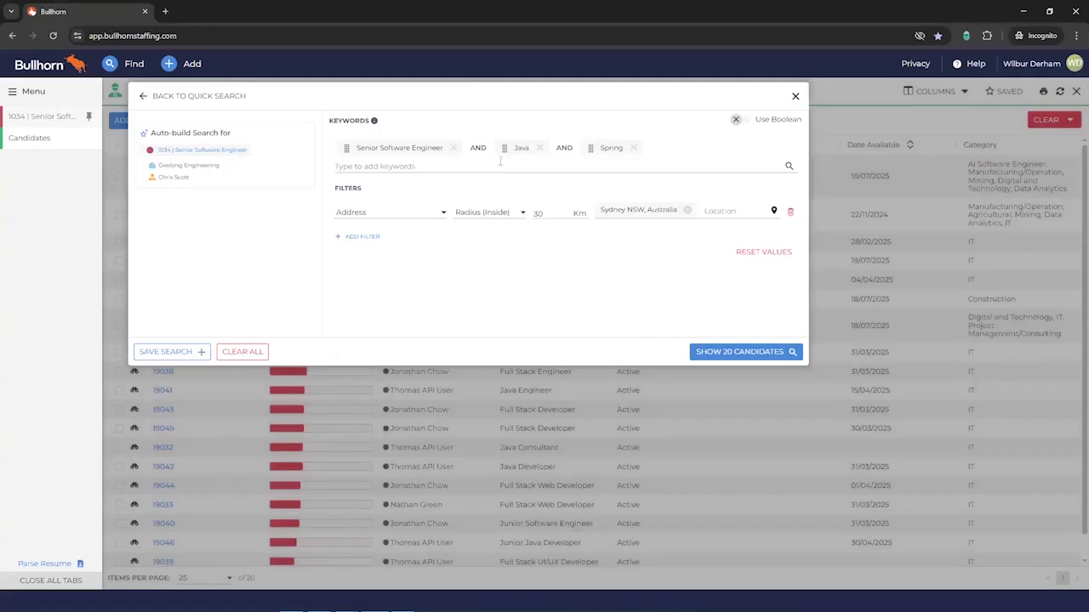
left_click(434, 148)
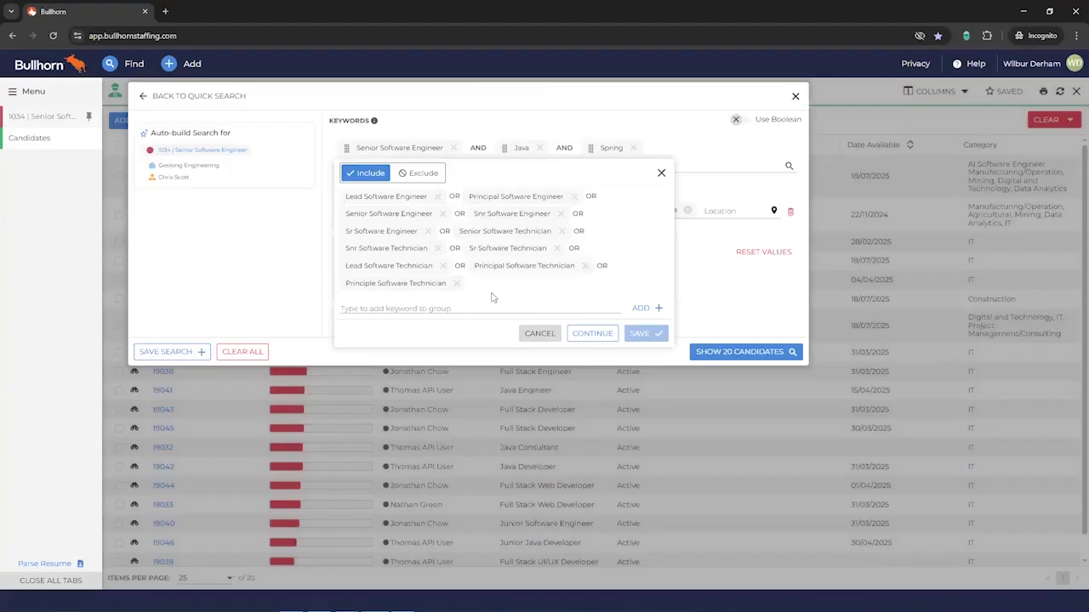
left_click(508, 149)
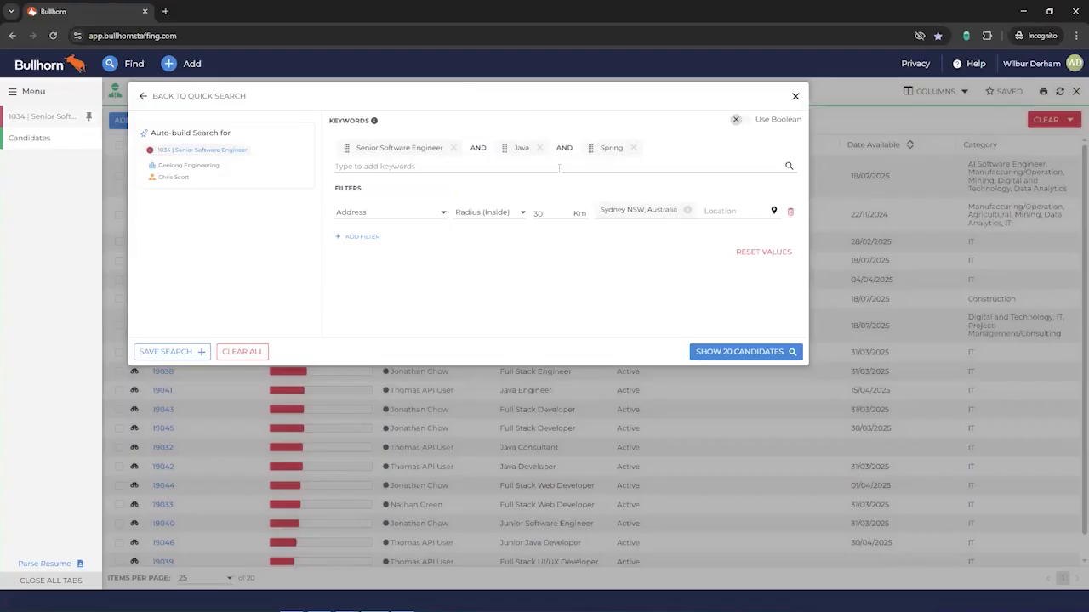
left_click(412, 148)
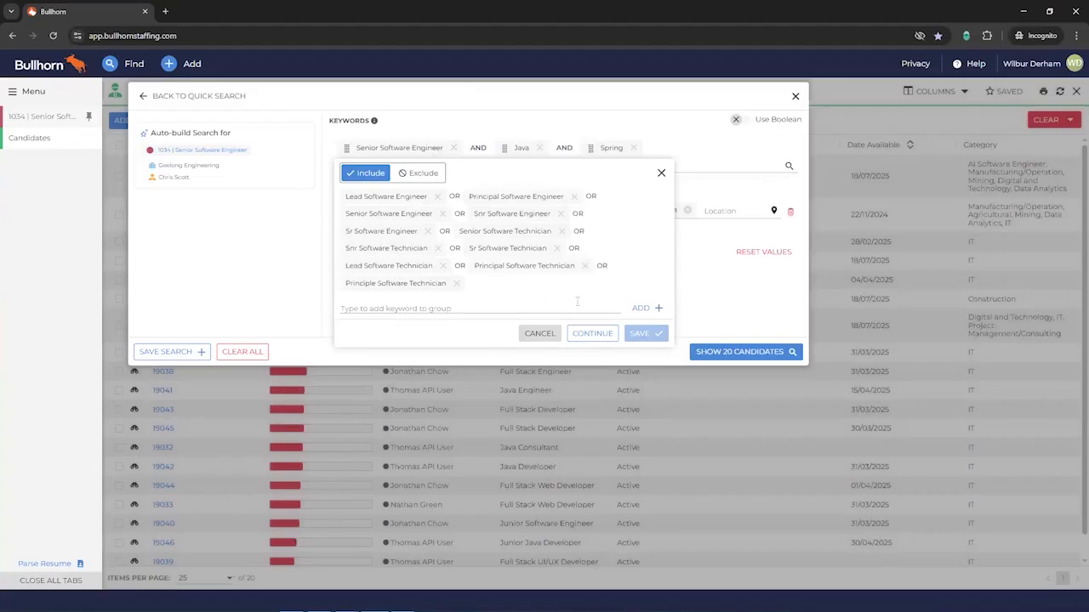
left_click(719, 188)
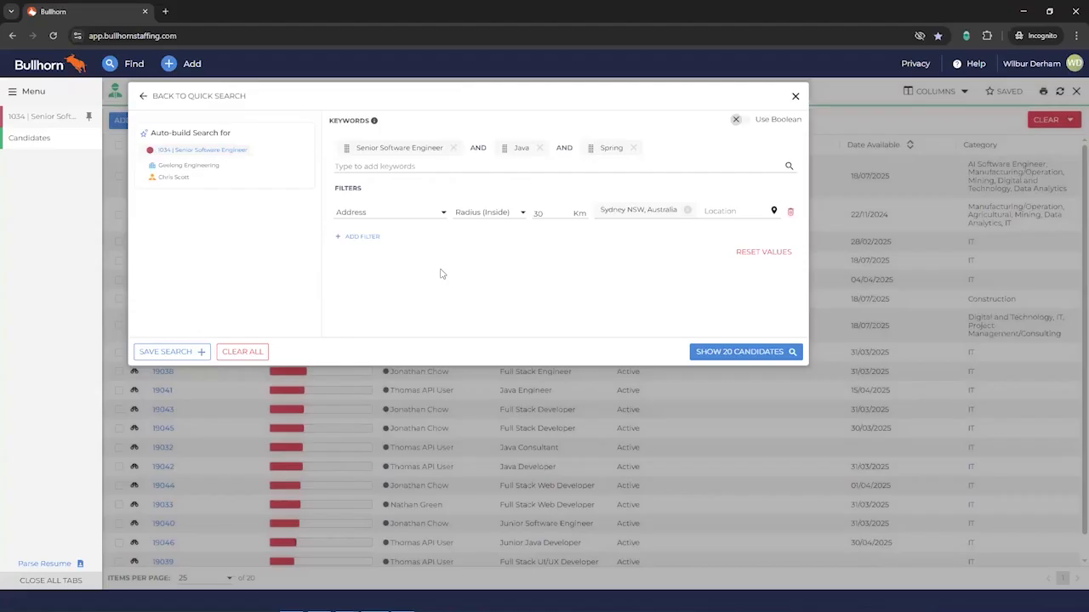
left_click(63, 119)
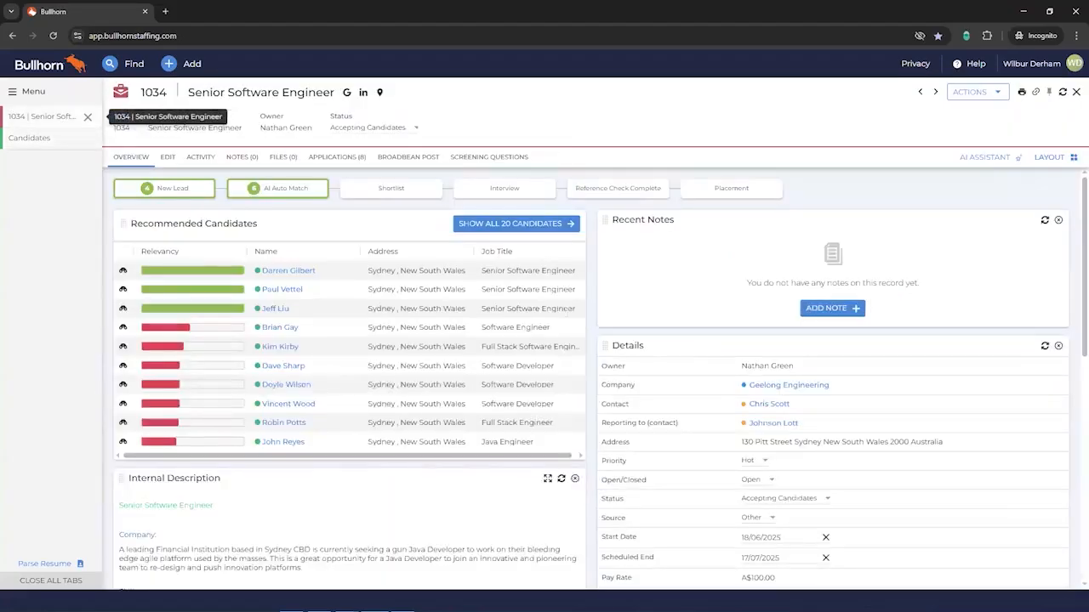